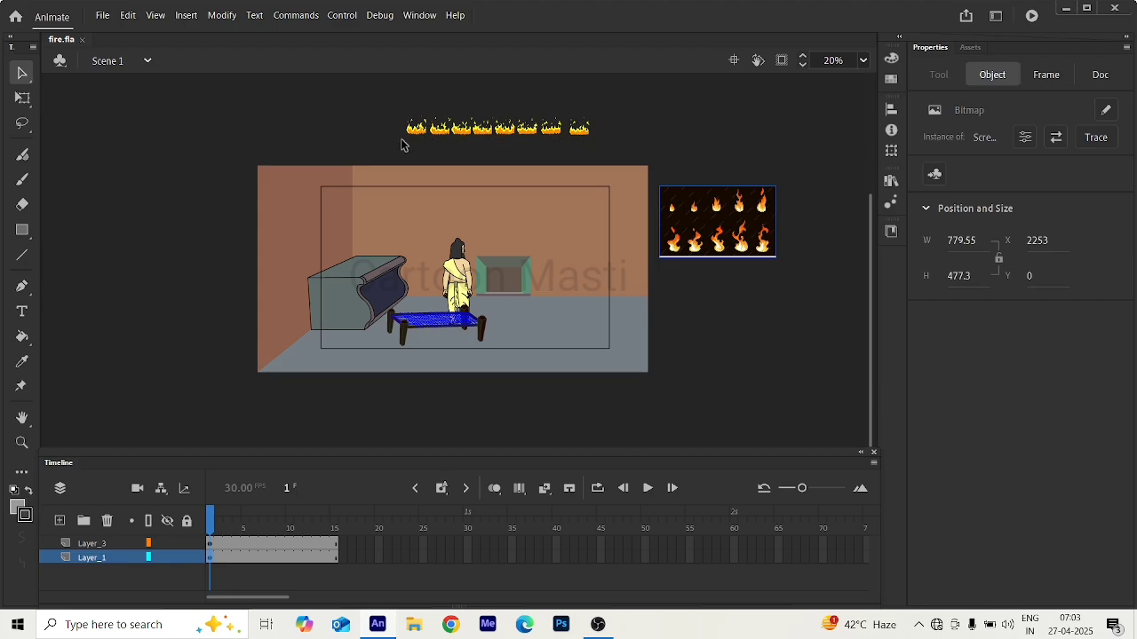
Inspect the first two fire groups in the row of flame drawings above the stage.
scroll(420, 132, "up", 1)
scroll(421, 133, "up", 2)
scroll(421, 133, "down", 1)
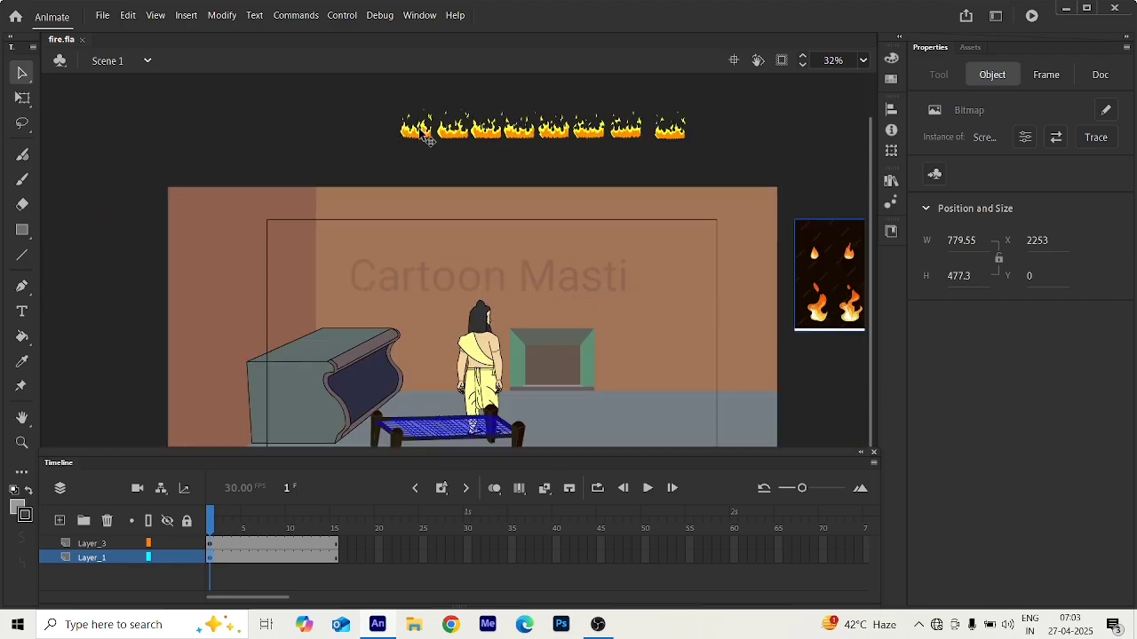
left_click(420, 140)
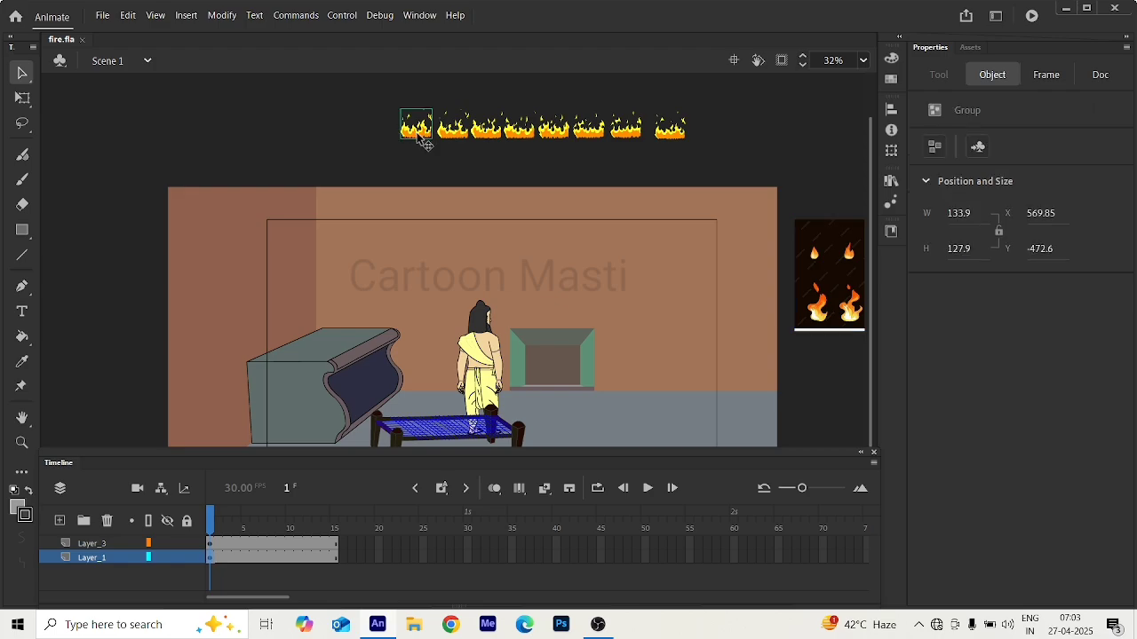
left_click(455, 136)
left_click(421, 134)
scroll(470, 348, "down", 3)
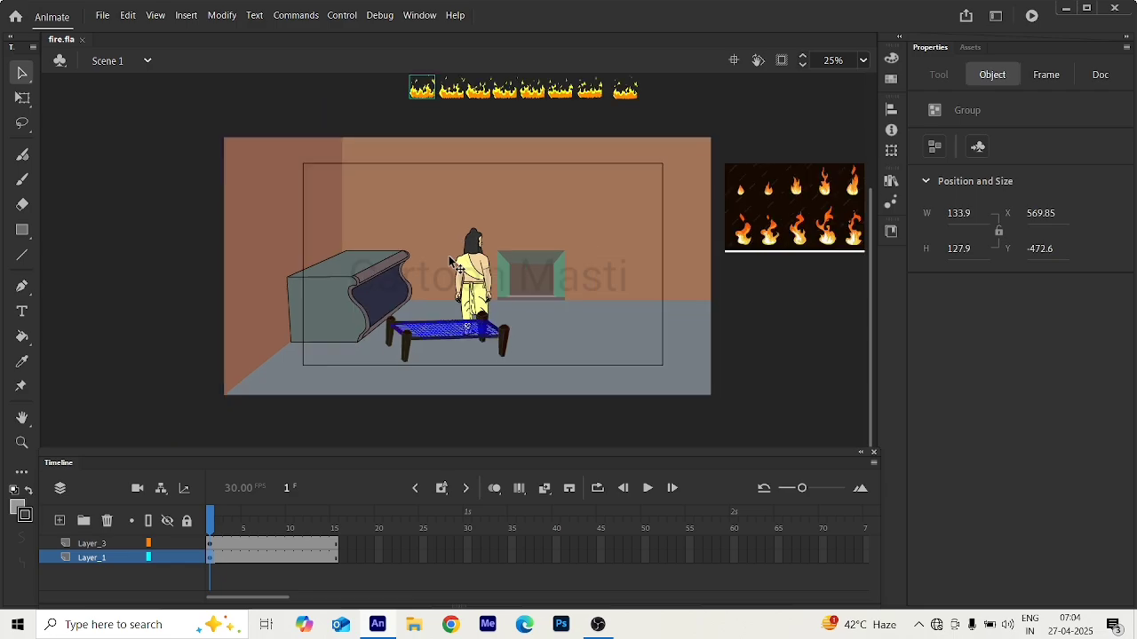
scroll(473, 259, "down", 1)
scroll(510, 249, "up", 1)
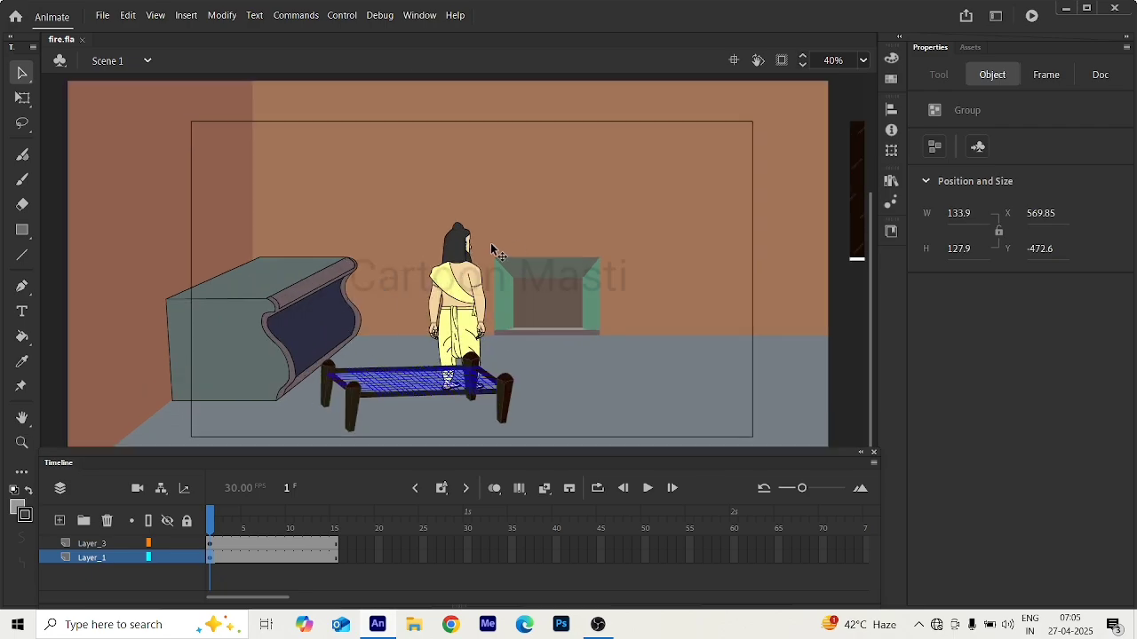
scroll(414, 252, "down", 1)
scroll(414, 252, "up", 1)
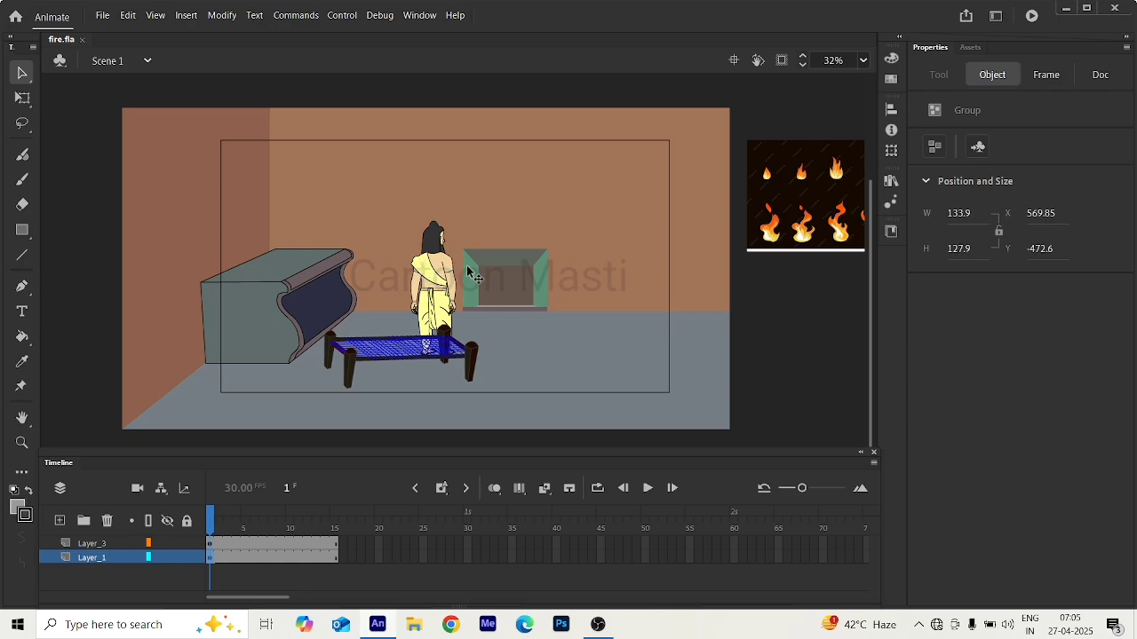
scroll(468, 271, "down", 1)
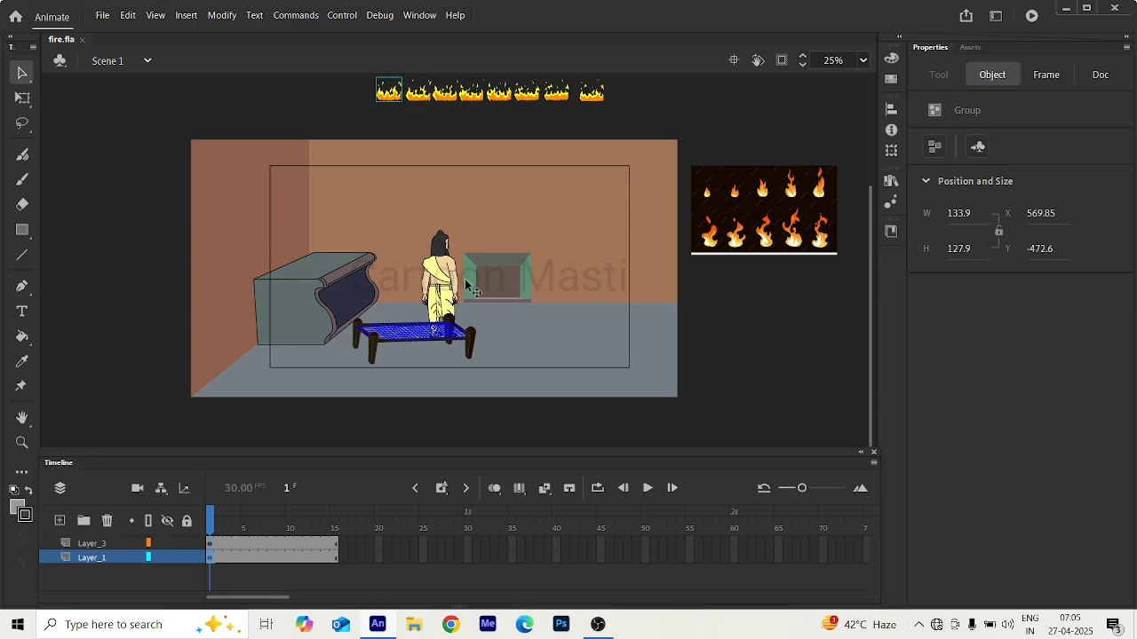
scroll(457, 282, "up", 2)
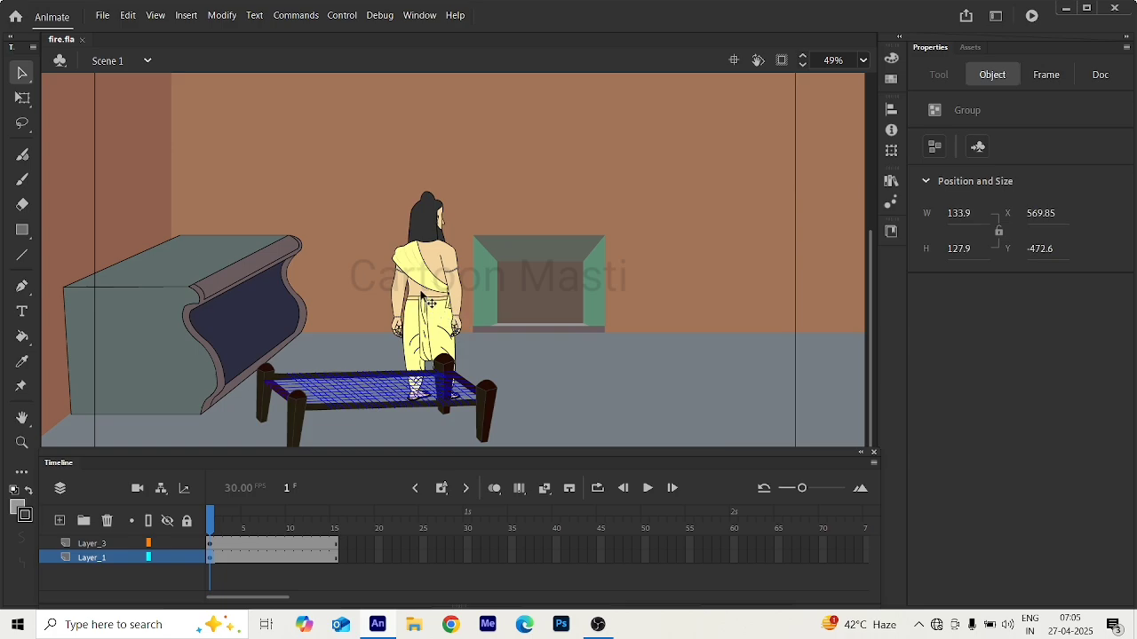
scroll(430, 304, "down", 2)
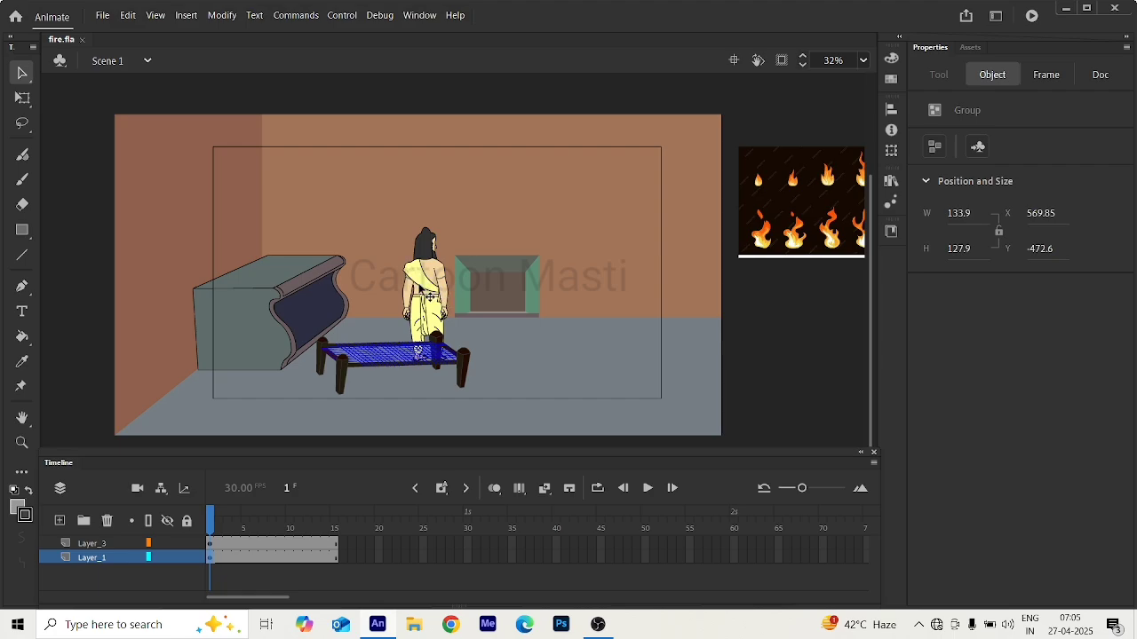
scroll(431, 295, "up", 2)
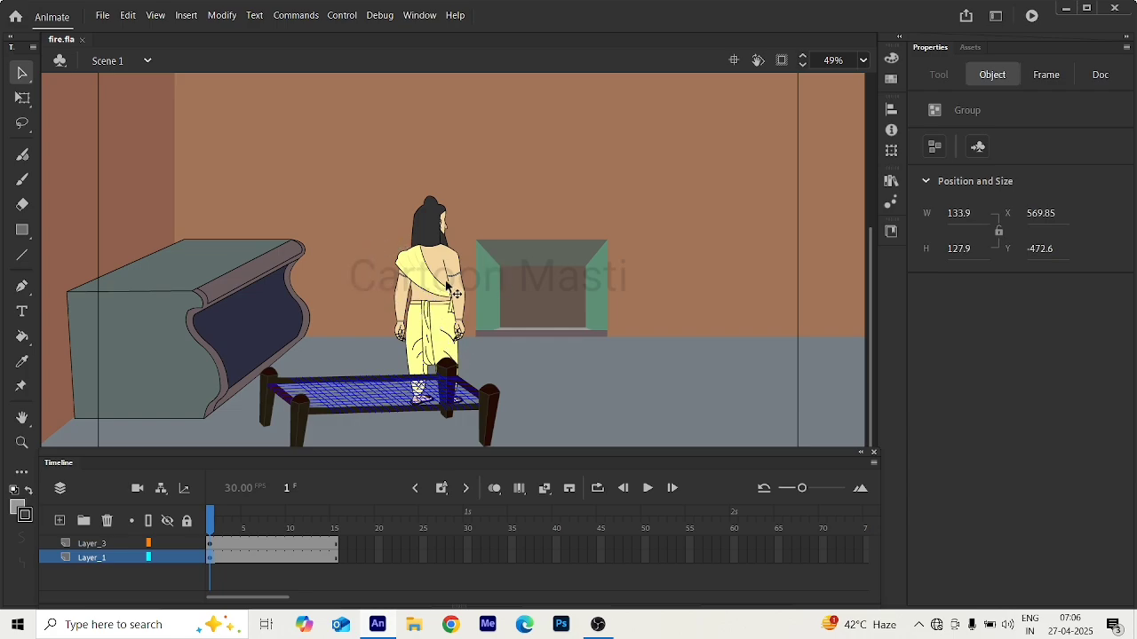
scroll(449, 286, "down", 2)
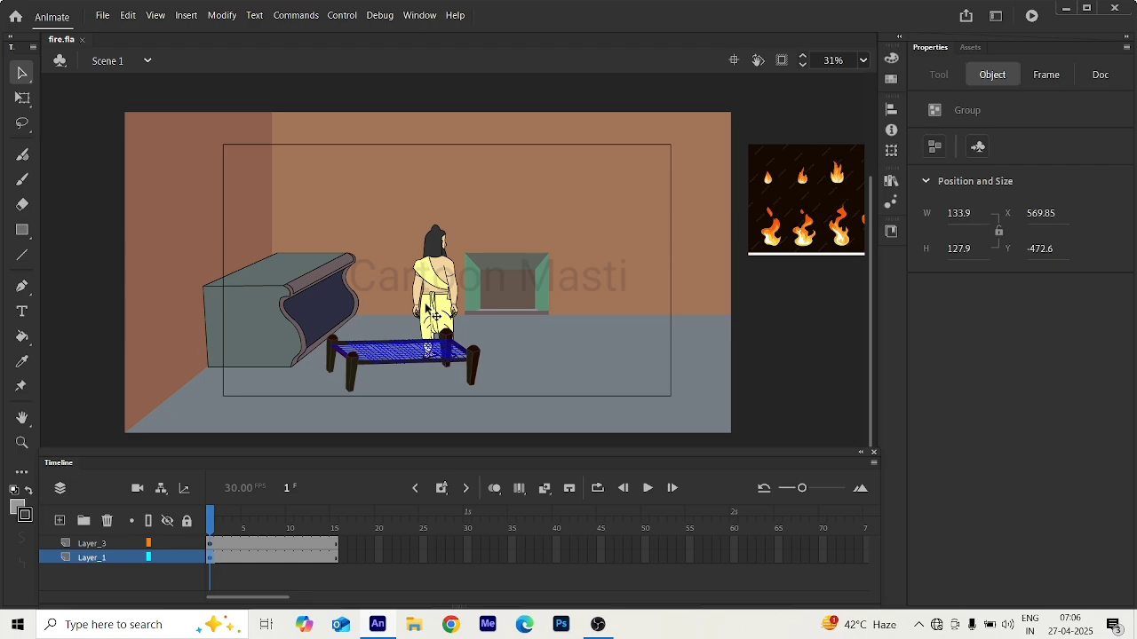
scroll(433, 314, "up", 1)
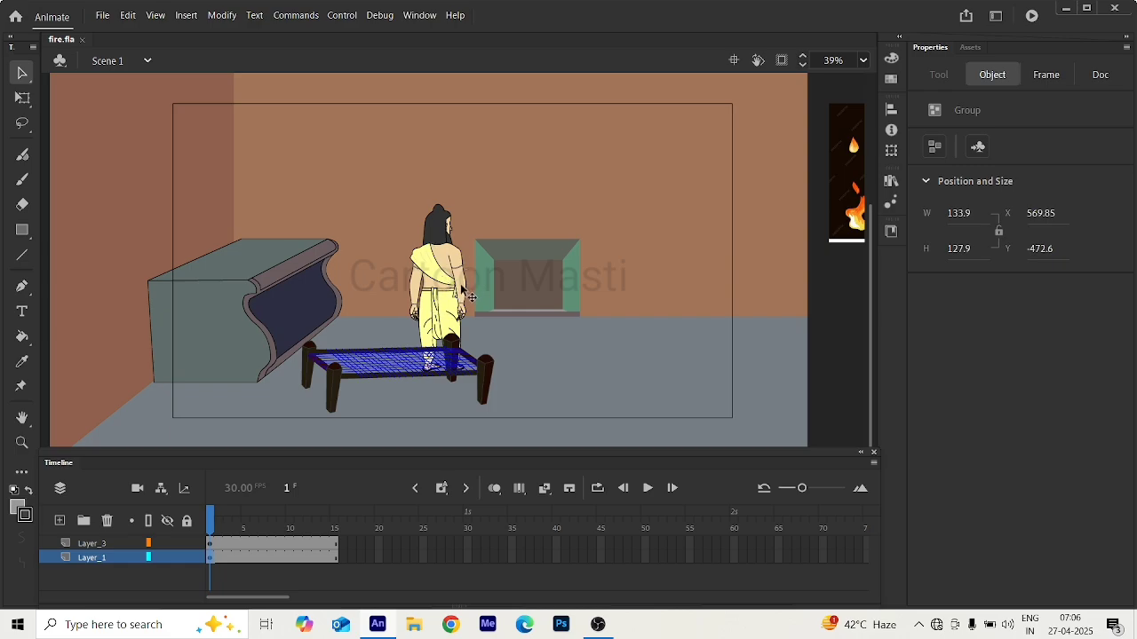
scroll(469, 293, "down", 2)
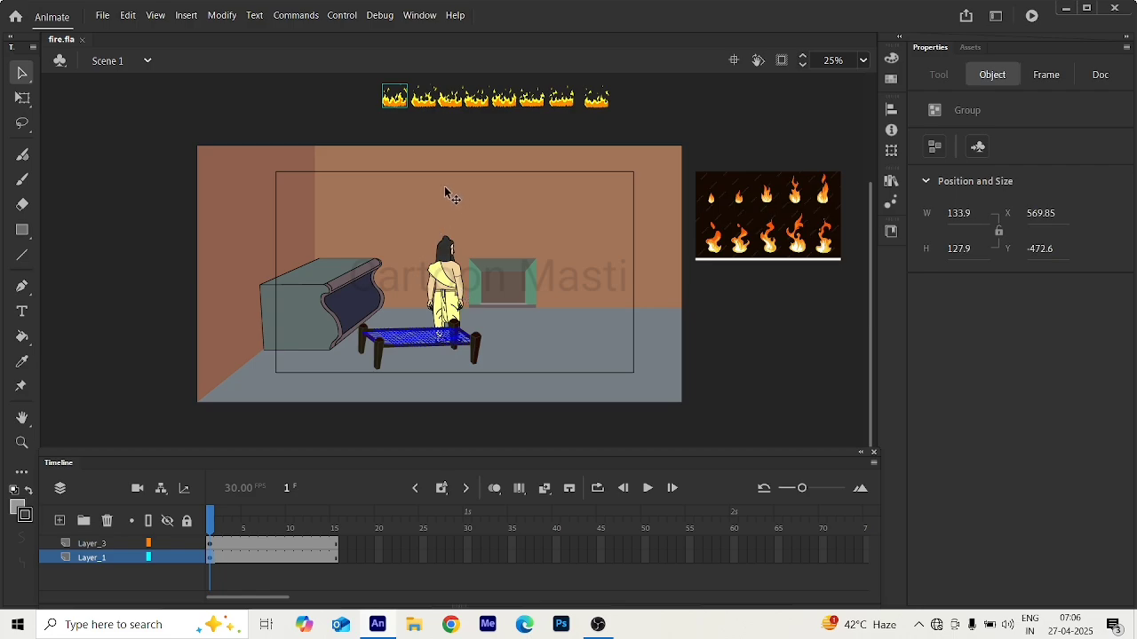
scroll(437, 277, "up", 1)
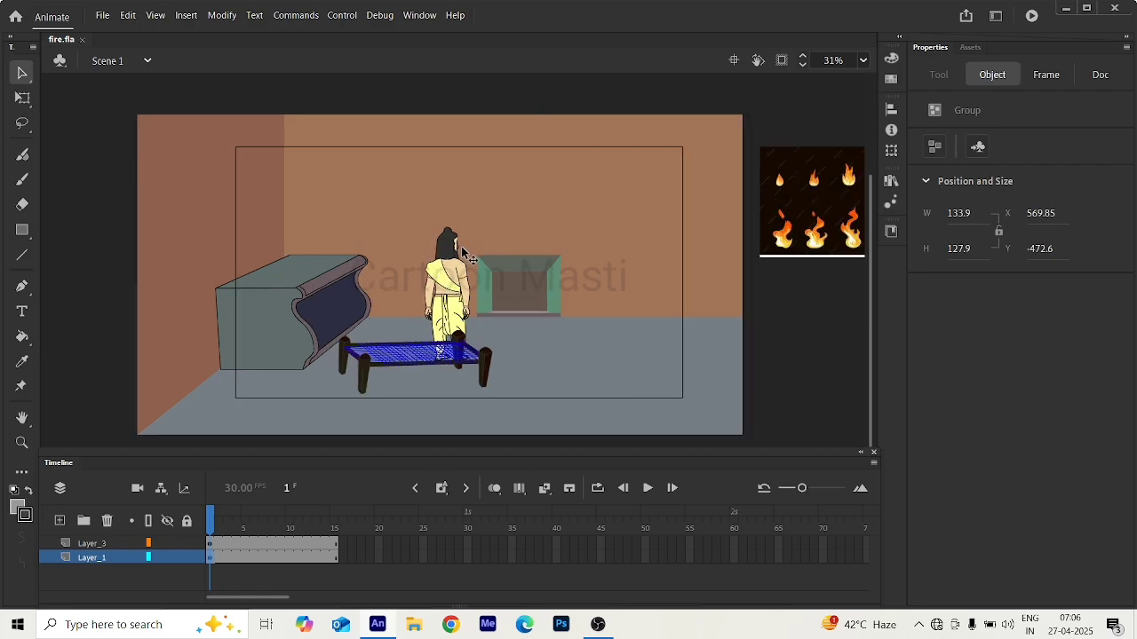
scroll(461, 252, "down", 2)
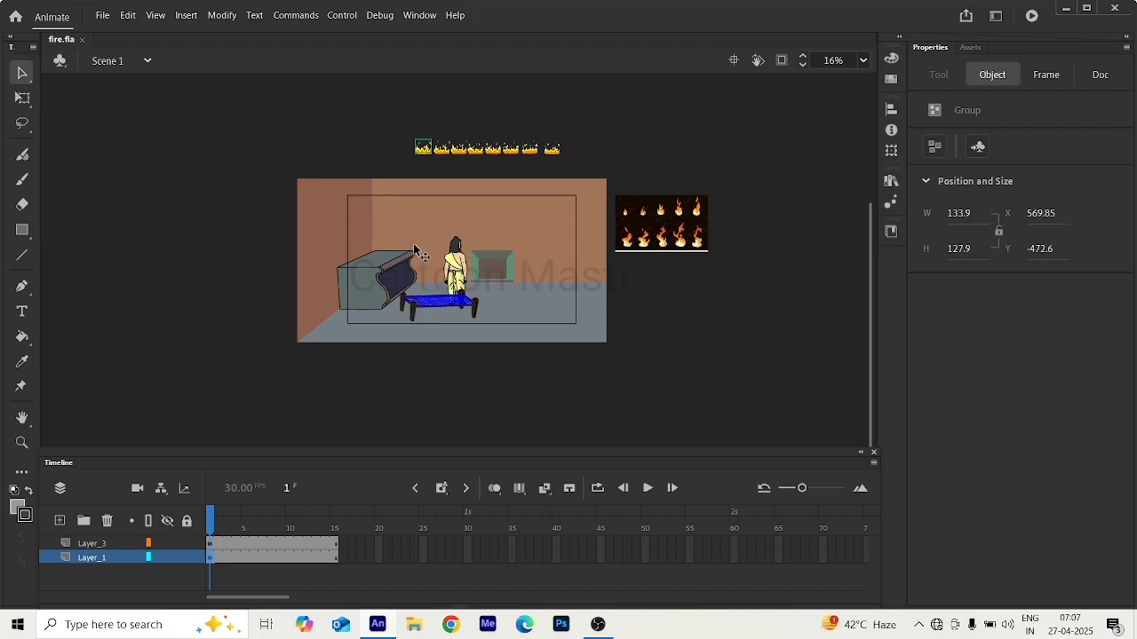
scroll(490, 267, "up", 2)
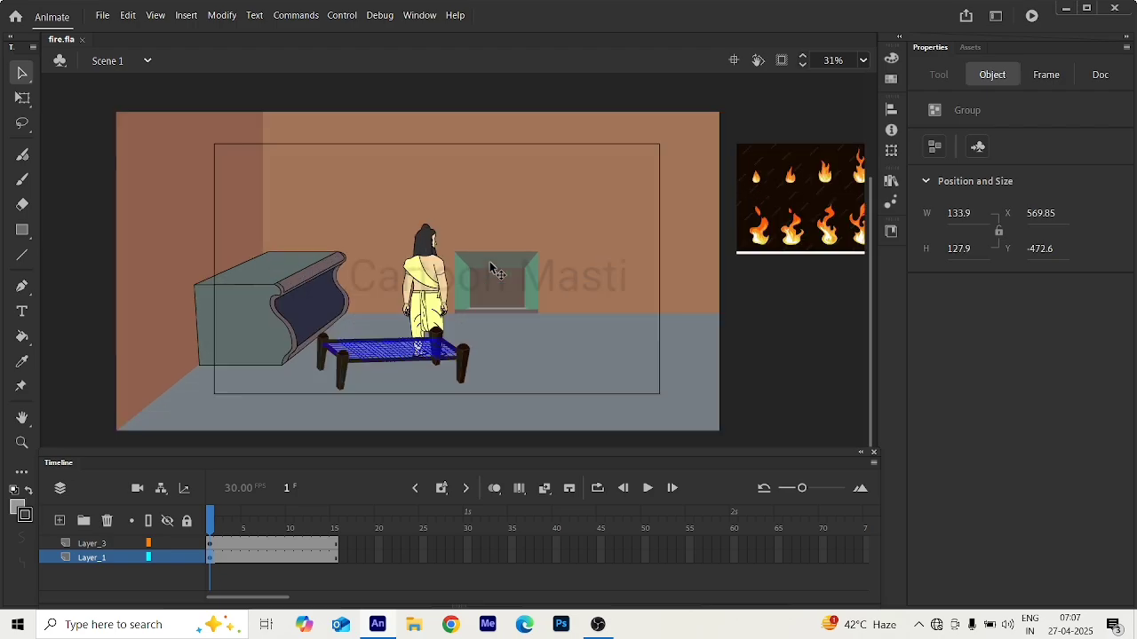
scroll(490, 267, "up", 2)
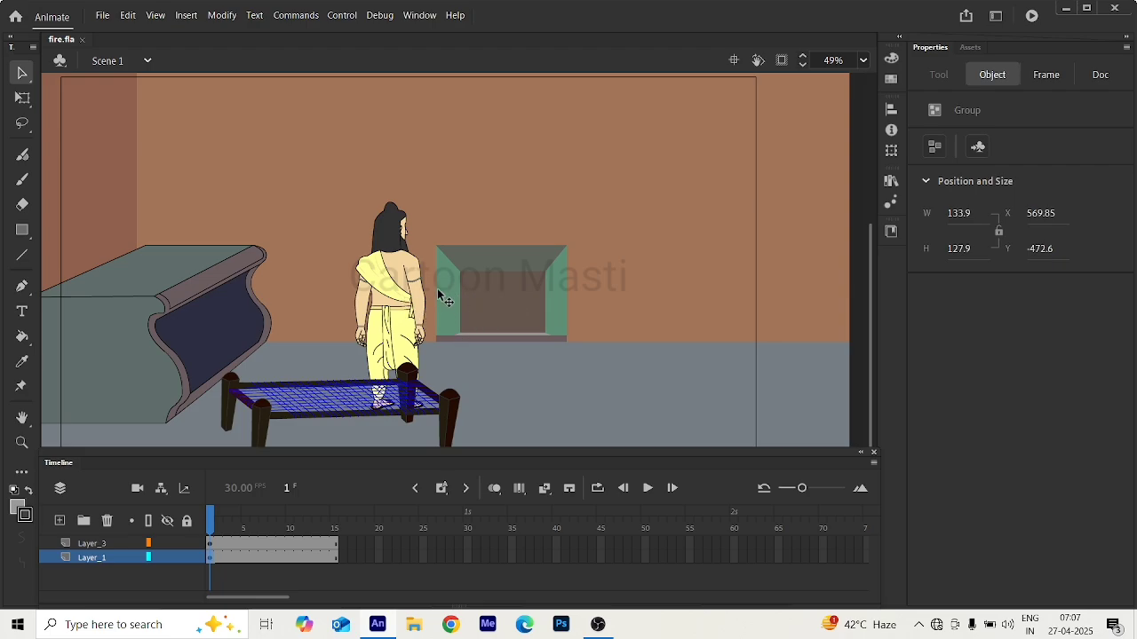
scroll(437, 270, "down", 2)
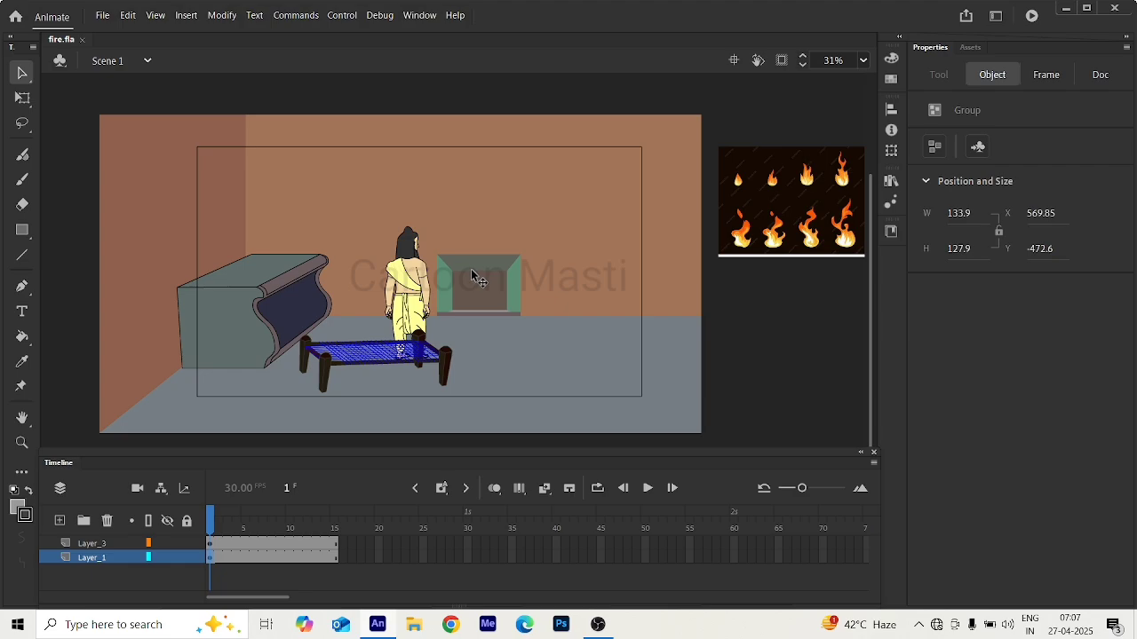
scroll(471, 275, "down", 1)
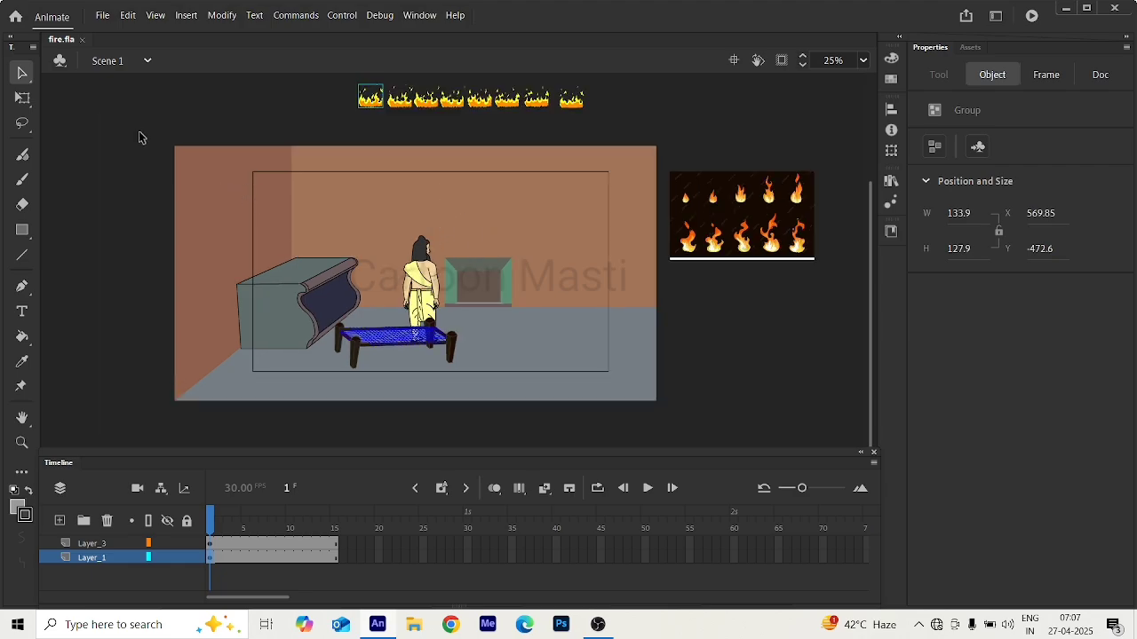
Convert all the room artwork on frame 1 of Layer_3 into a graphic symbol named bg.
left_click_drag(138, 130, 657, 426)
left_click(657, 426)
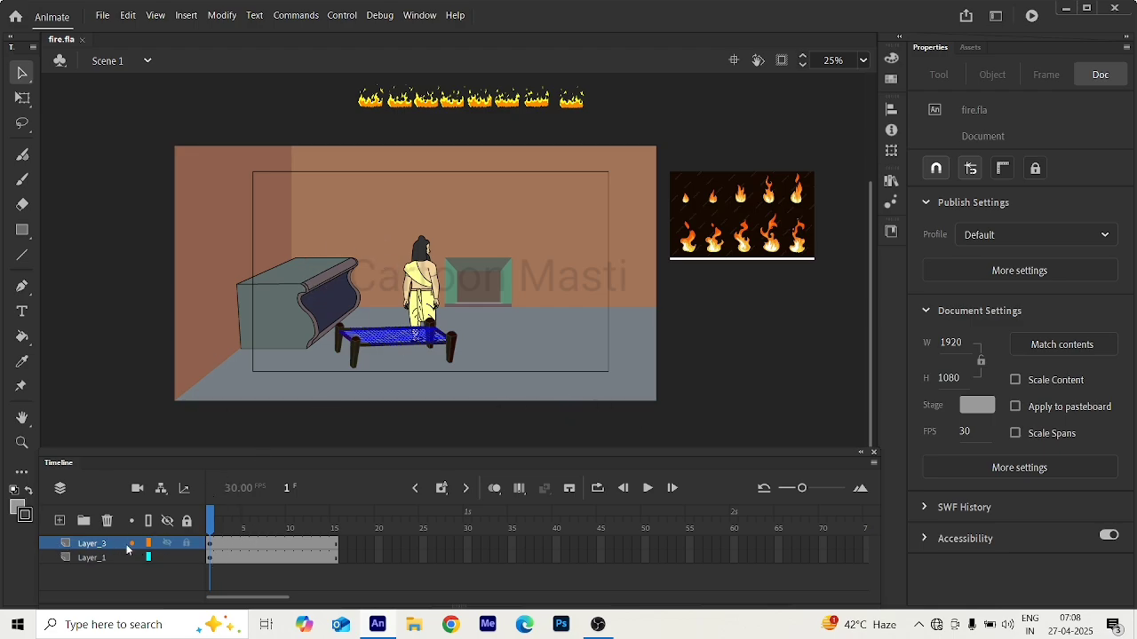
left_click(210, 544)
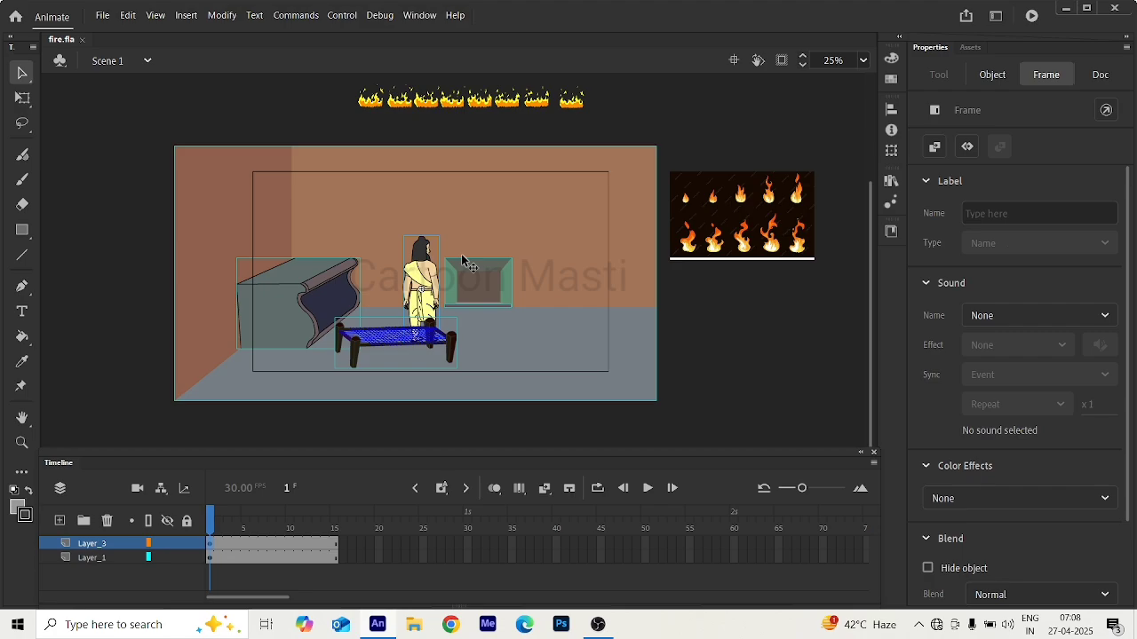
key("F8")
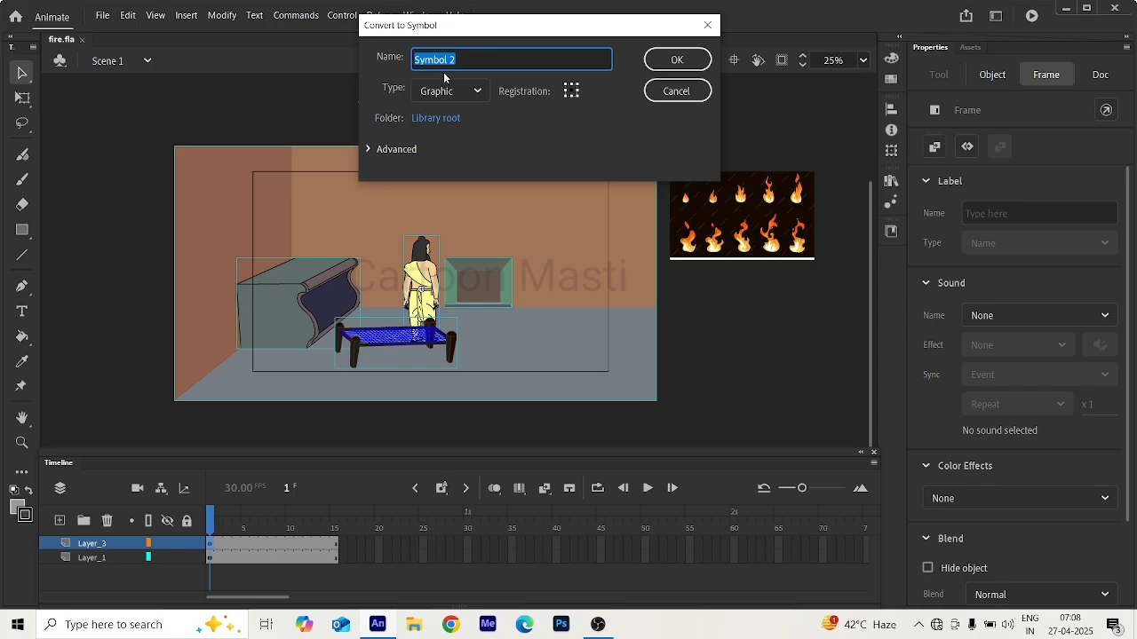
type("bg")
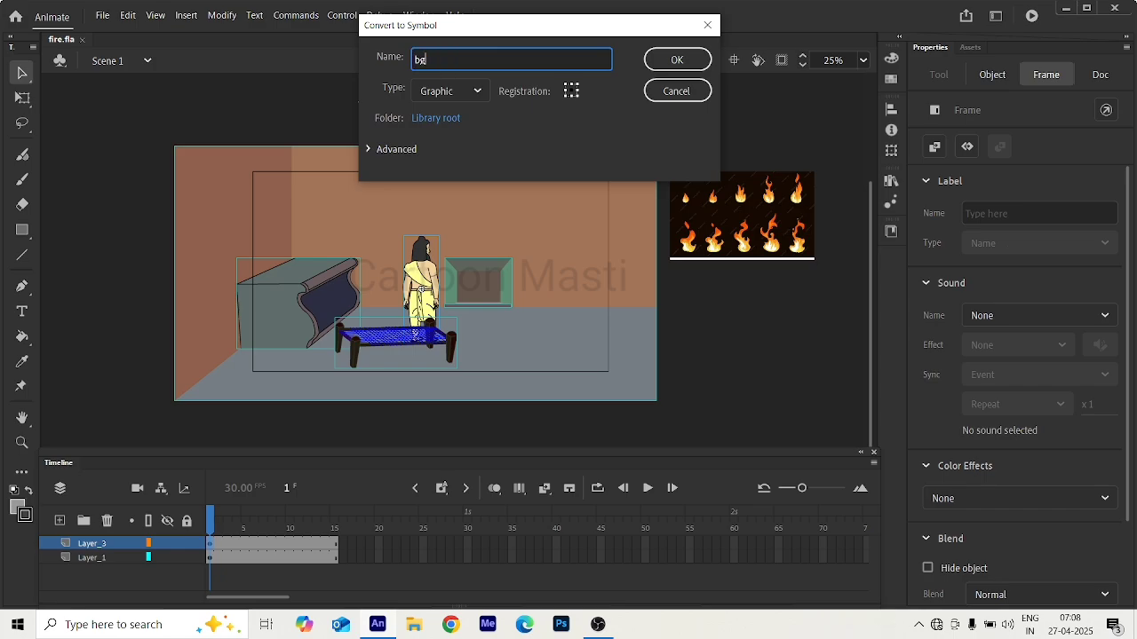
key("Return")
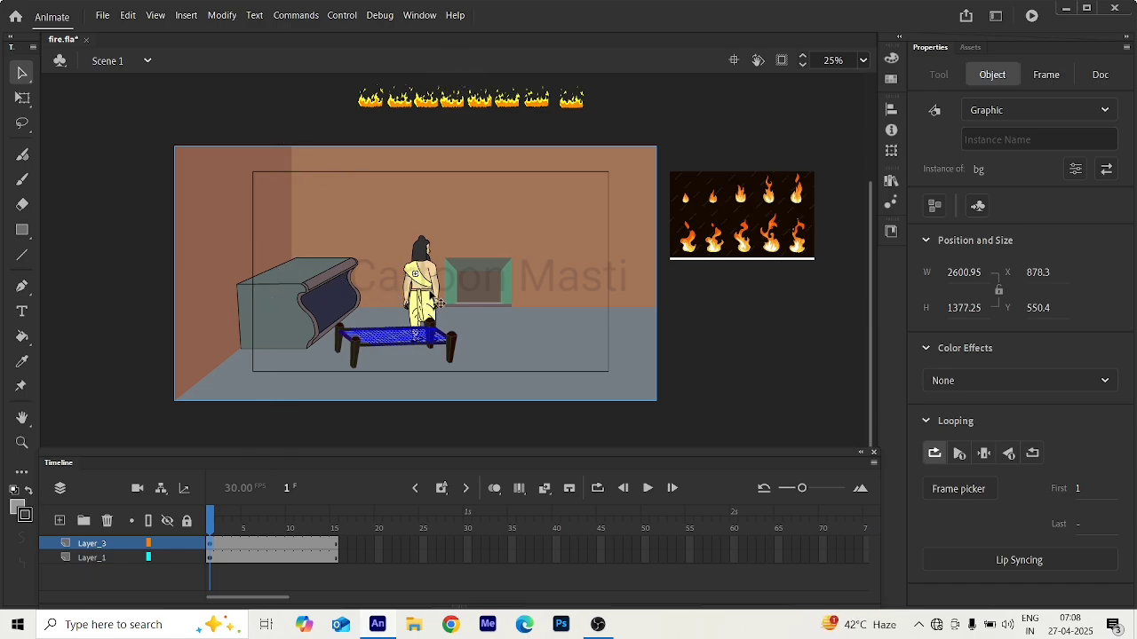
Enter the bg symbol and distribute all of its frame 1 artwork to separate layers.
key("q")
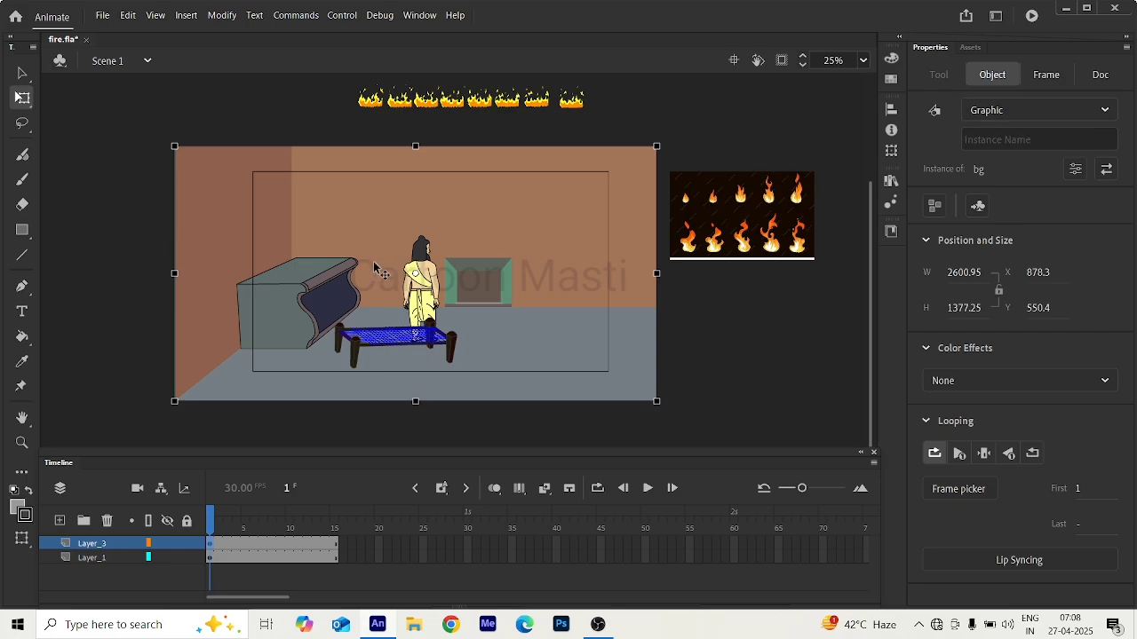
double_click(449, 248)
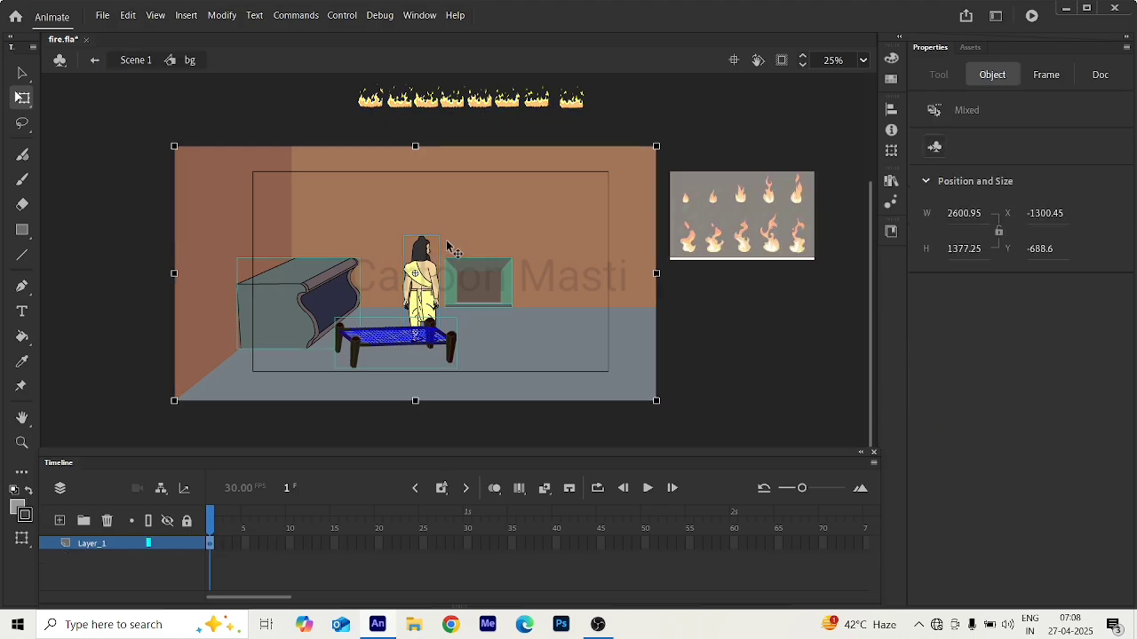
left_click(764, 353)
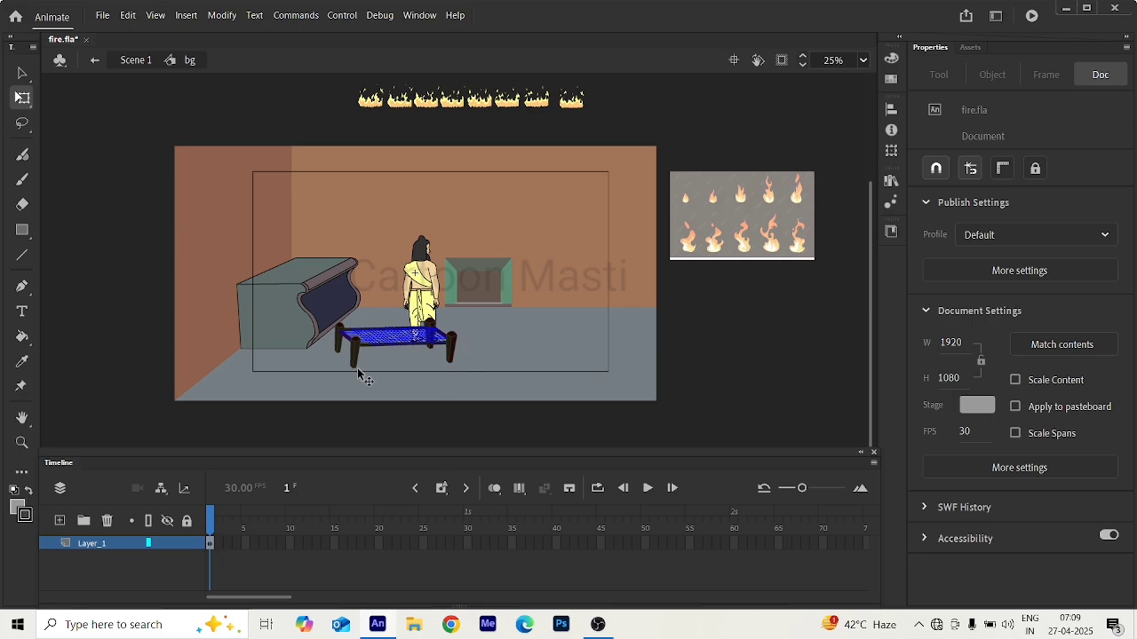
left_click(211, 544)
right_click(321, 277)
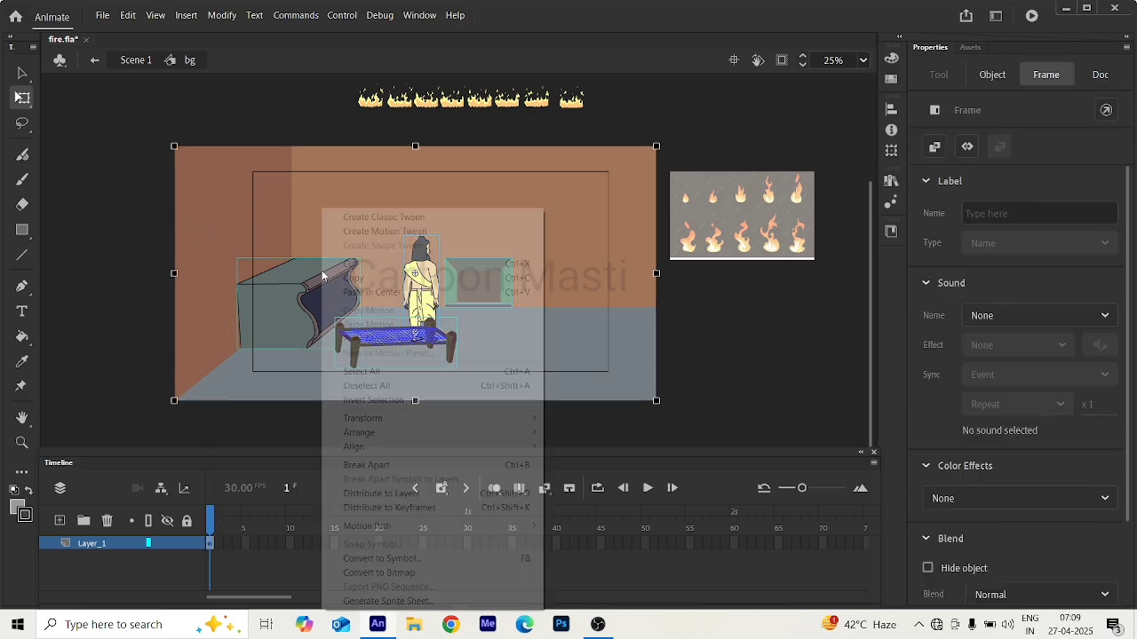
mouse_move(370, 452)
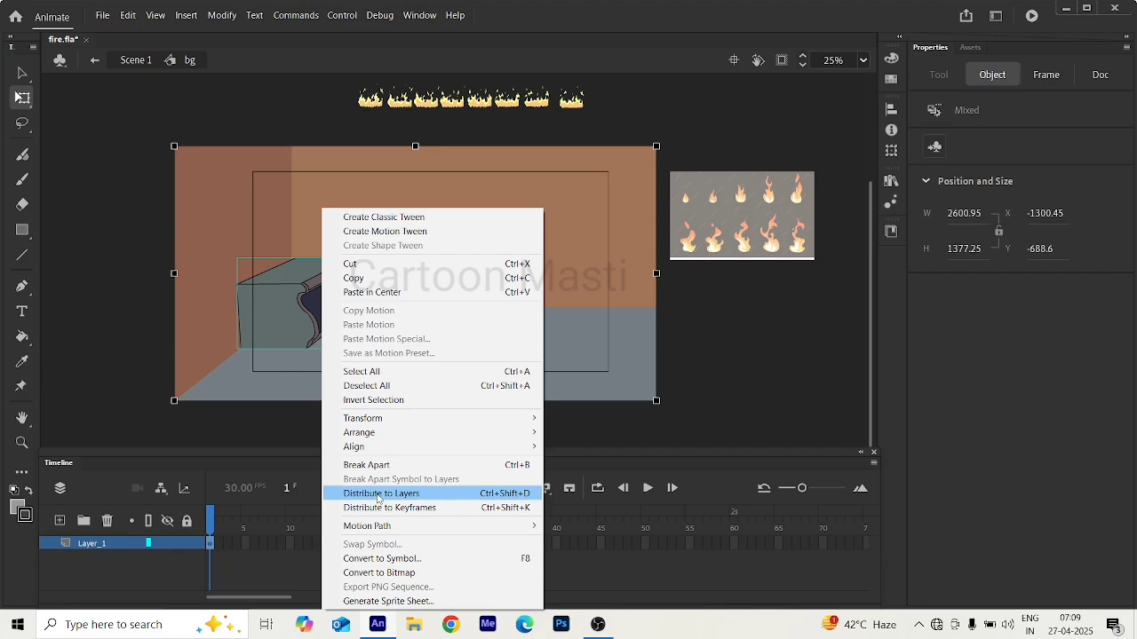
left_click(378, 496)
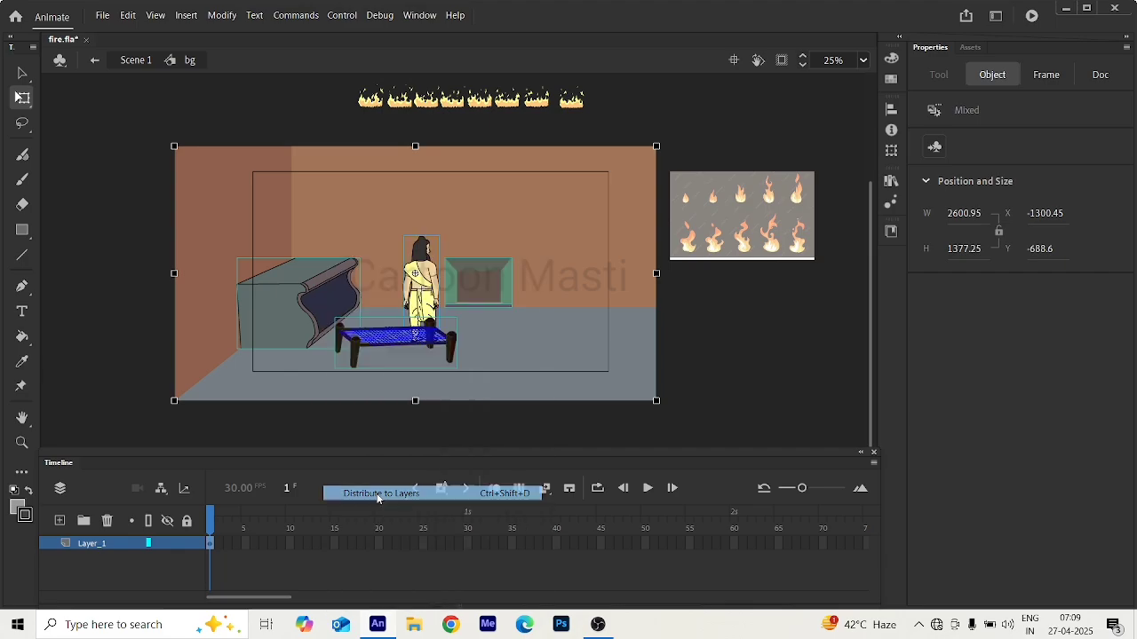
left_click(111, 260)
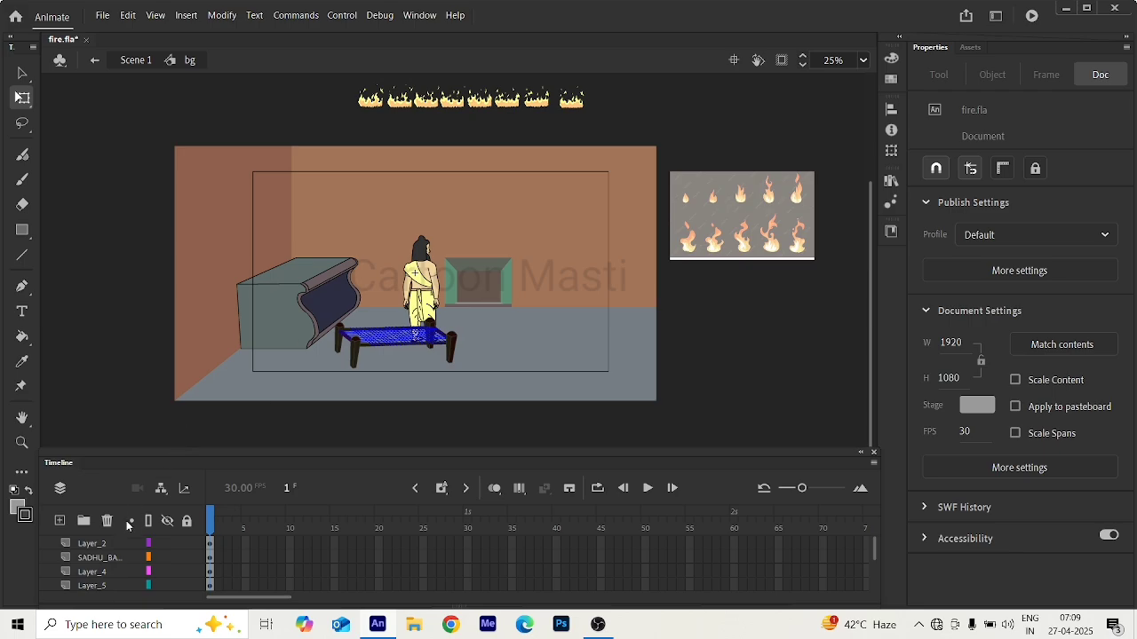
Check which layers hold the green wall recess, the large cabinet, the blue cot and the room background.
left_click(492, 288)
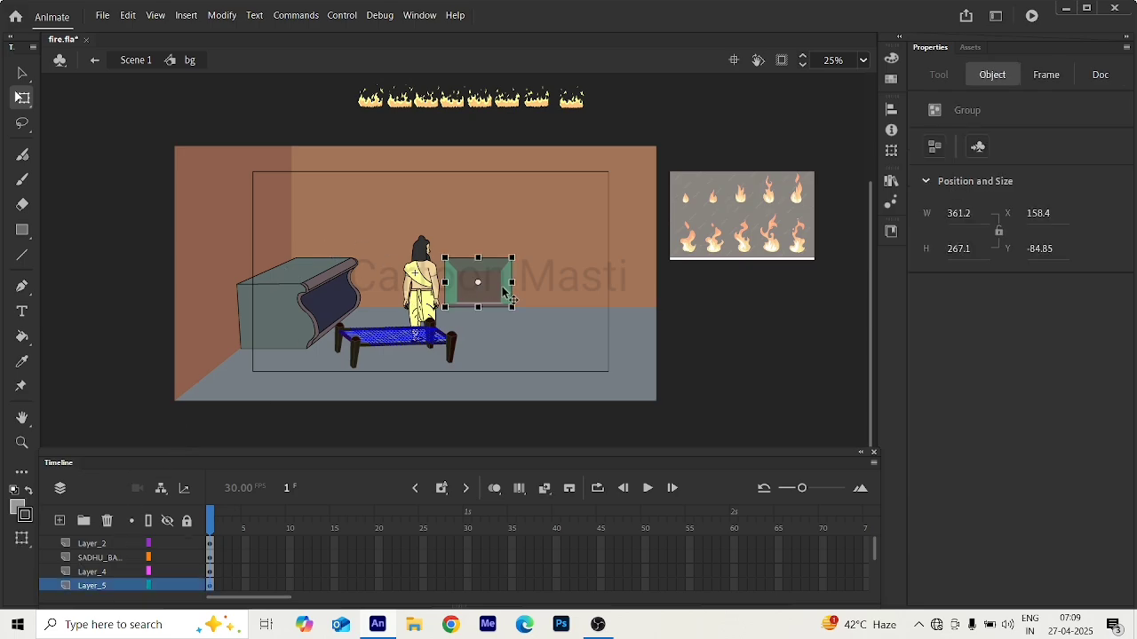
left_click(321, 305)
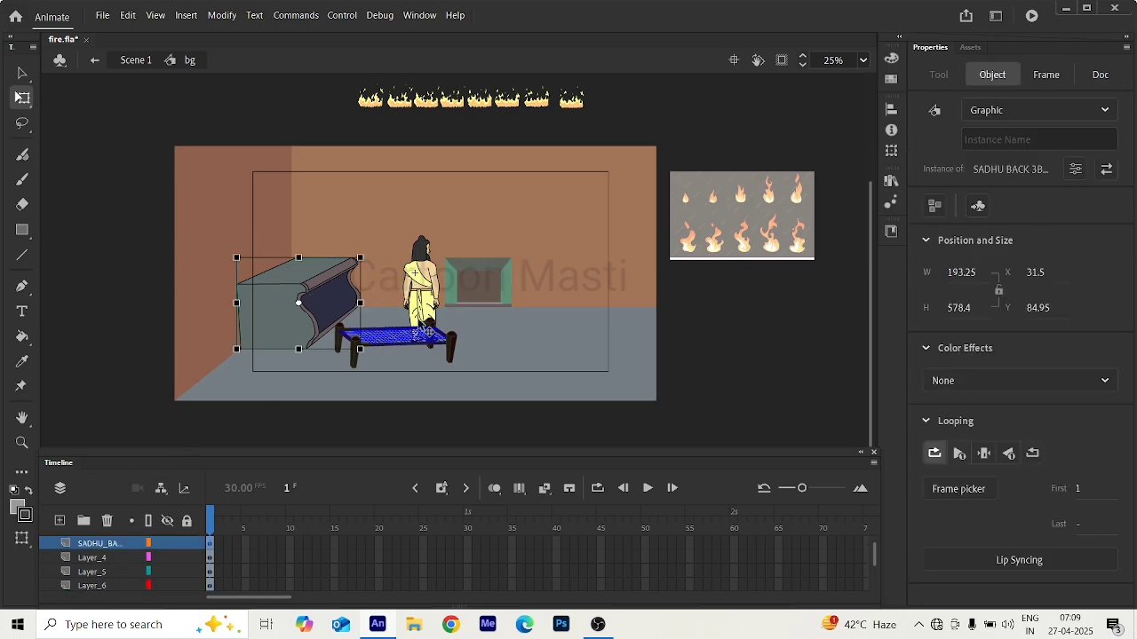
left_click(379, 350)
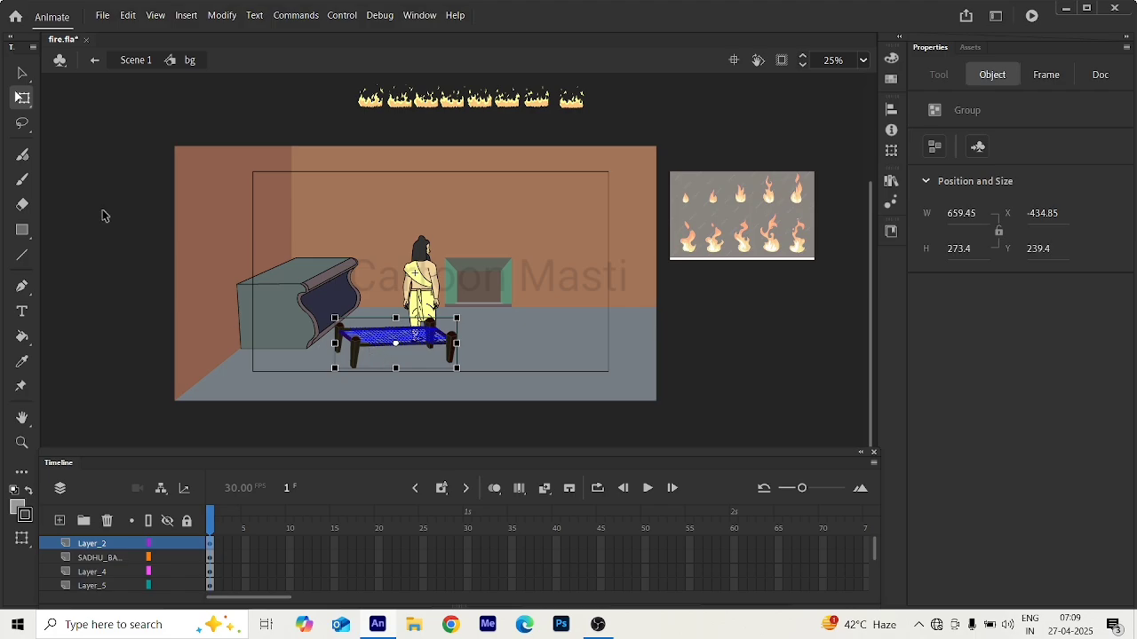
double_click(203, 228)
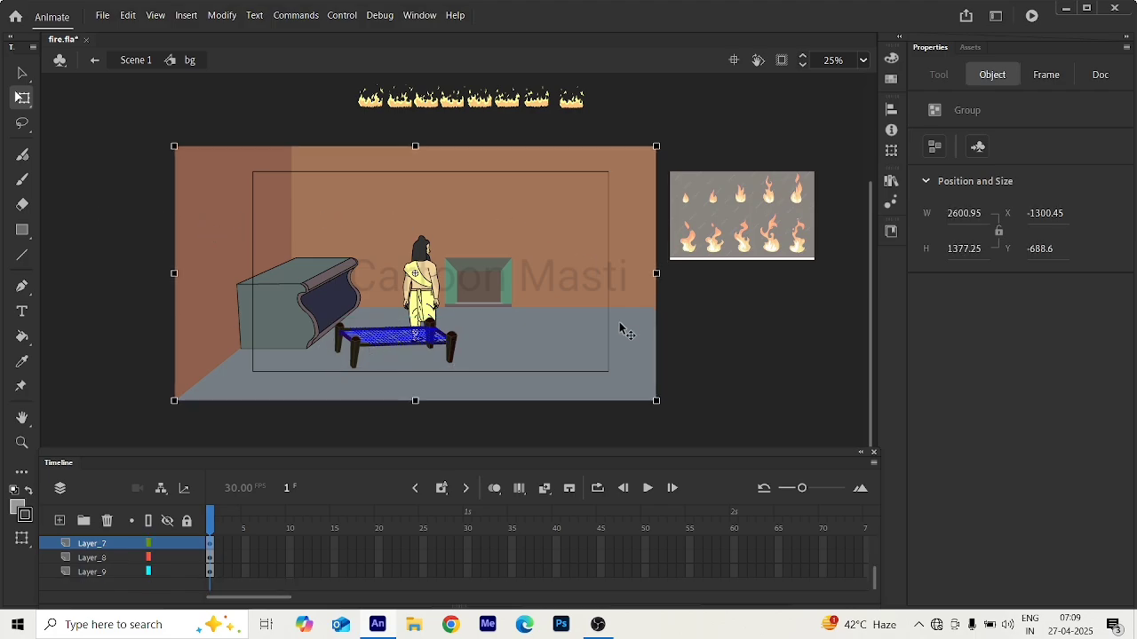
left_click(706, 305)
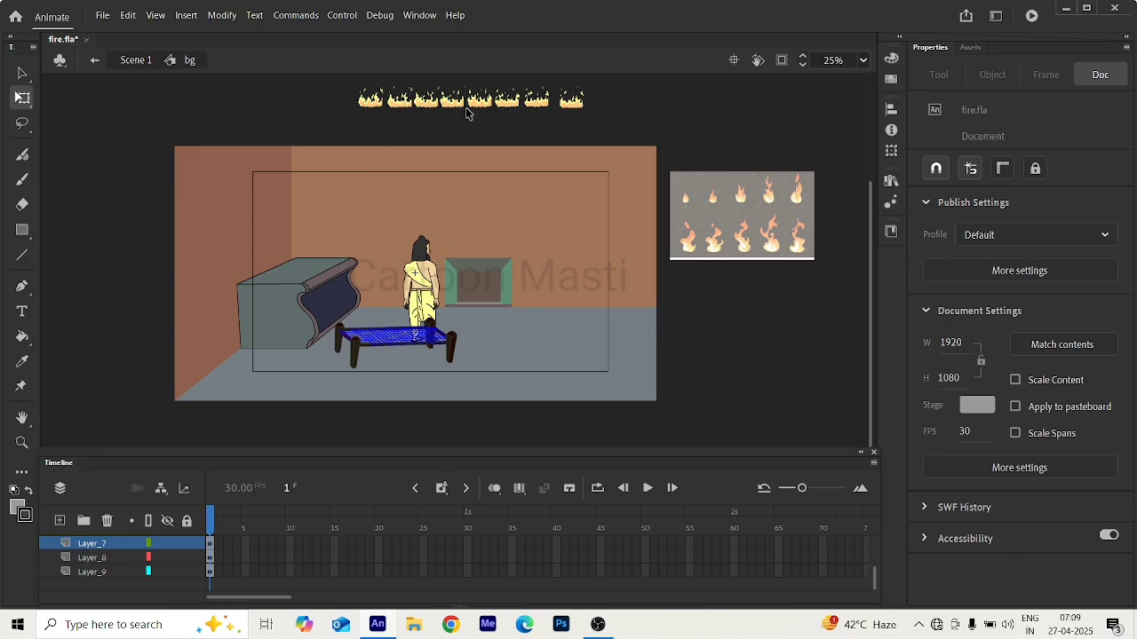
Leave the bg symbol for Scene 1 and check which drawings are on frame 1 of Layer_1.
left_click(469, 287)
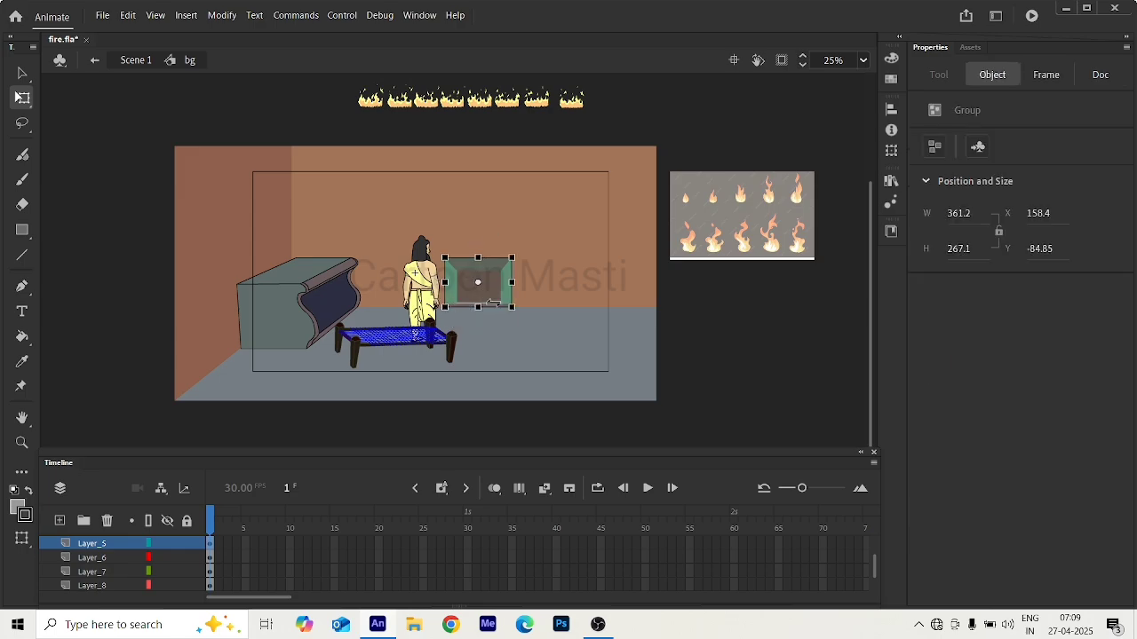
left_click(95, 60)
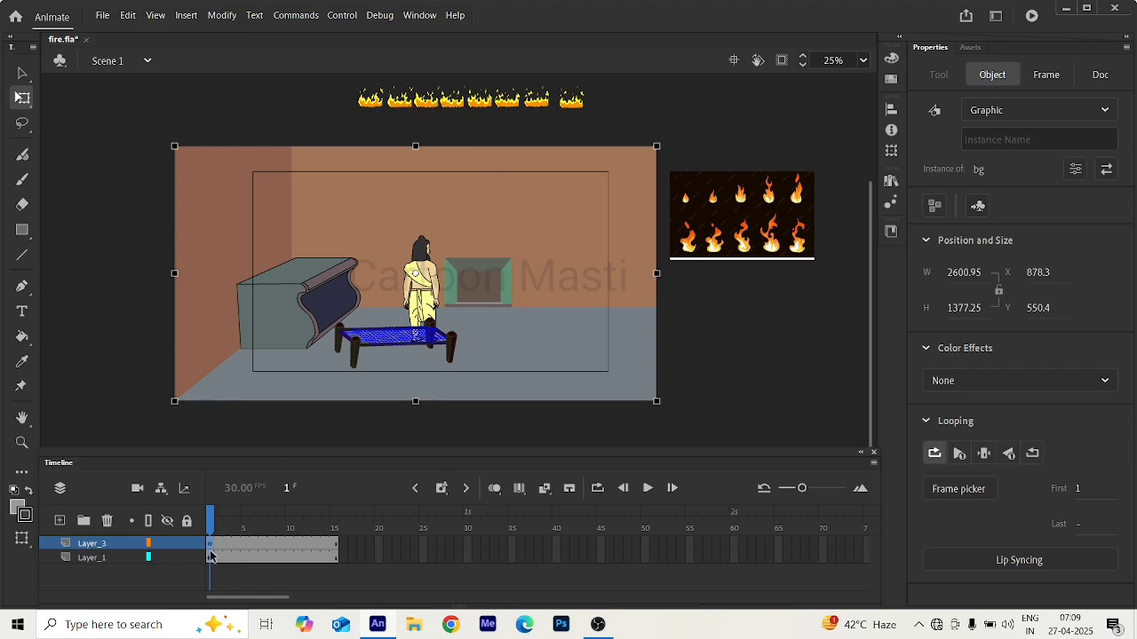
left_click(409, 102)
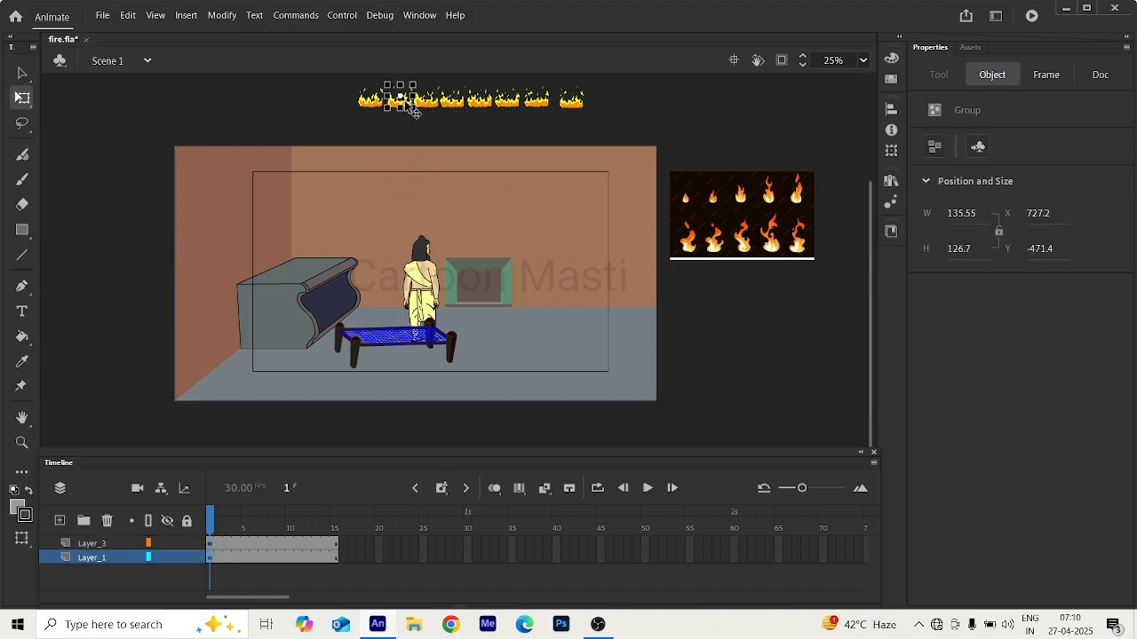
left_click(211, 559)
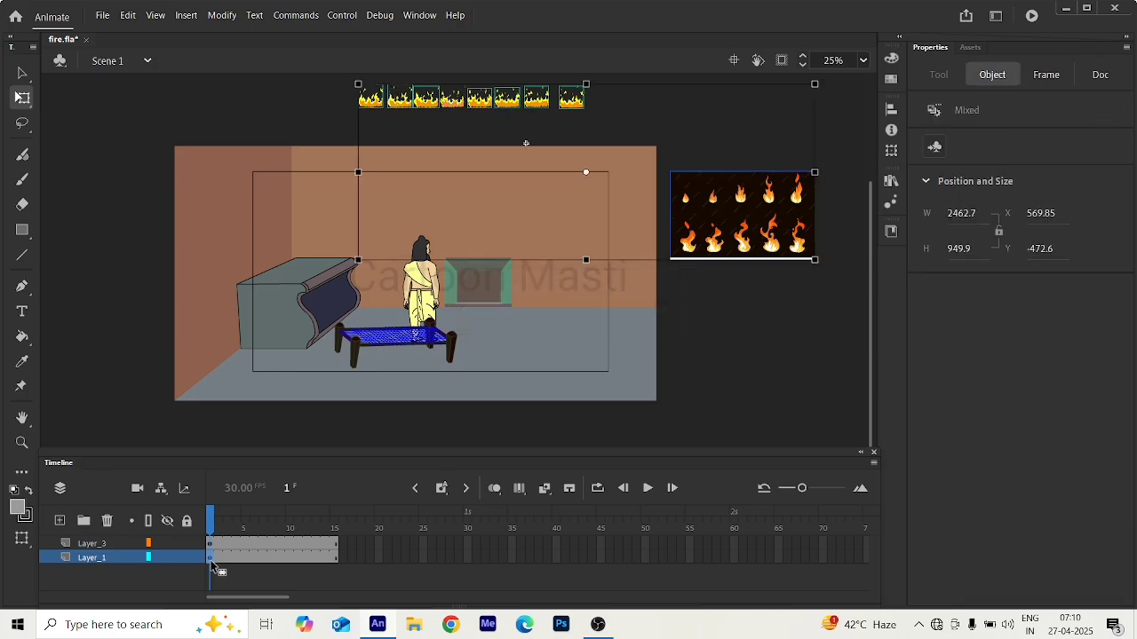
left_click(211, 559)
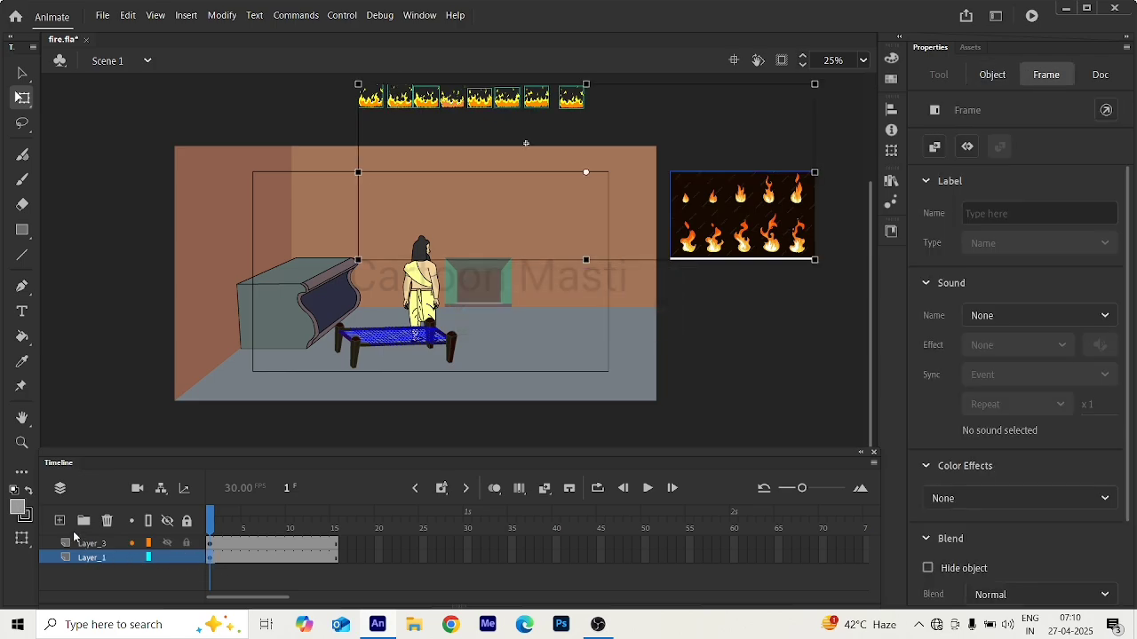
Add a new layer above Layer_1 and move the first flame drawing onto its frame 1 in the same place.
left_click(60, 522)
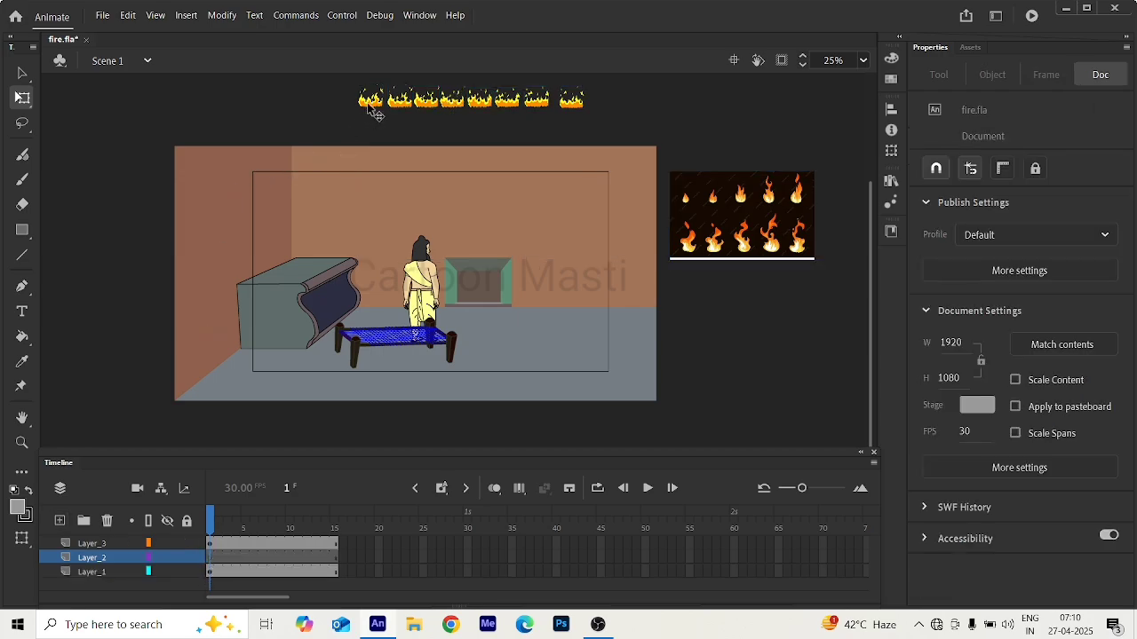
left_click(211, 558)
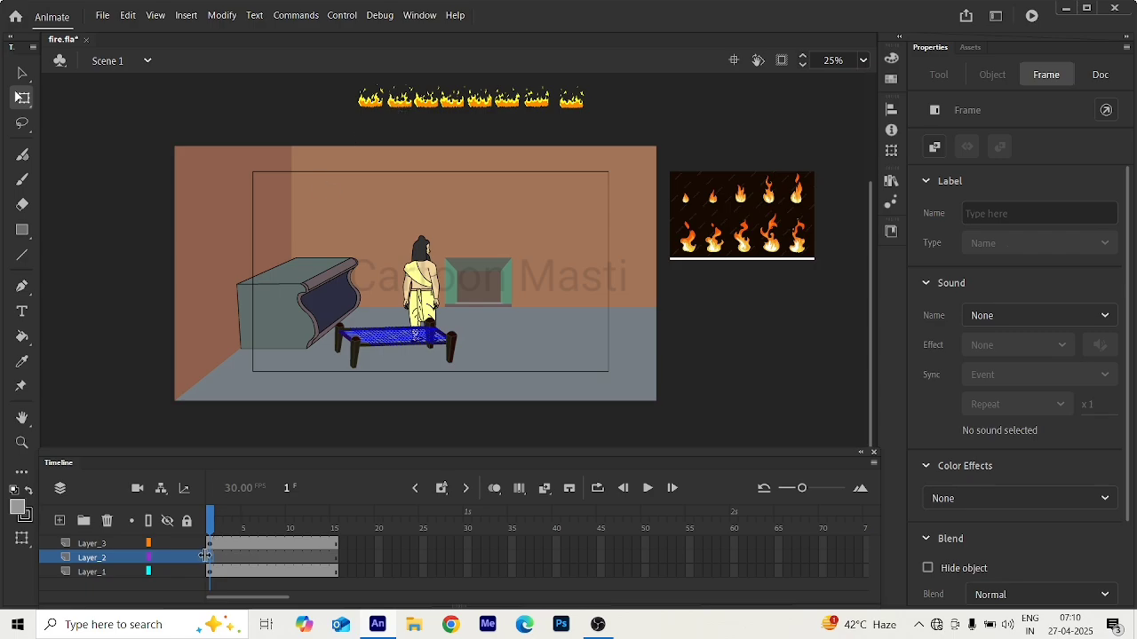
left_click(371, 100)
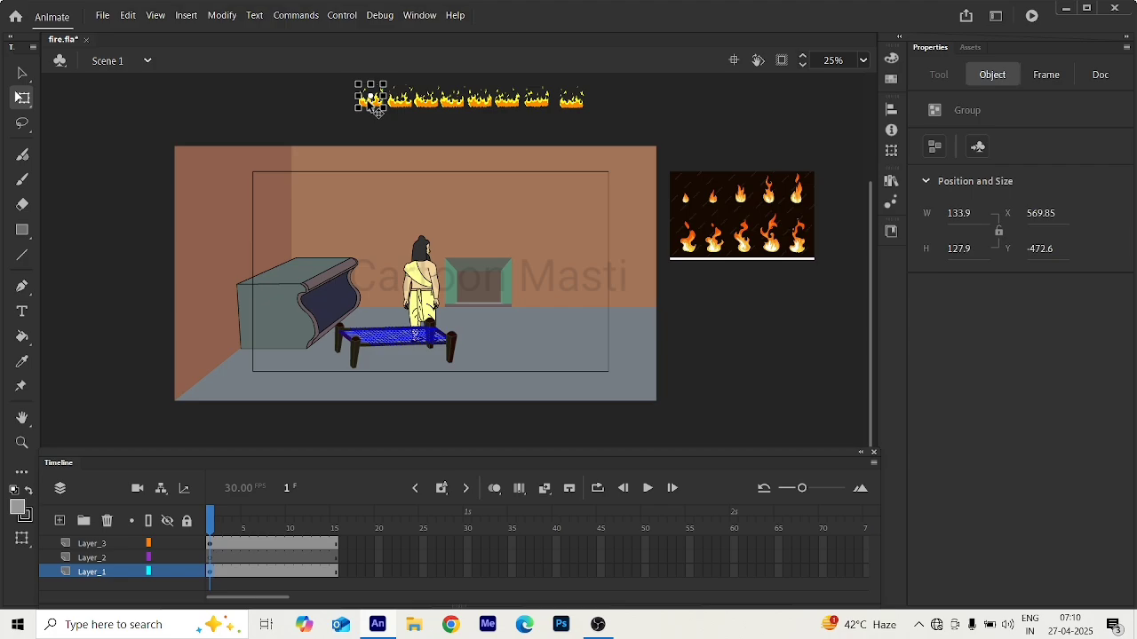
key("Delete")
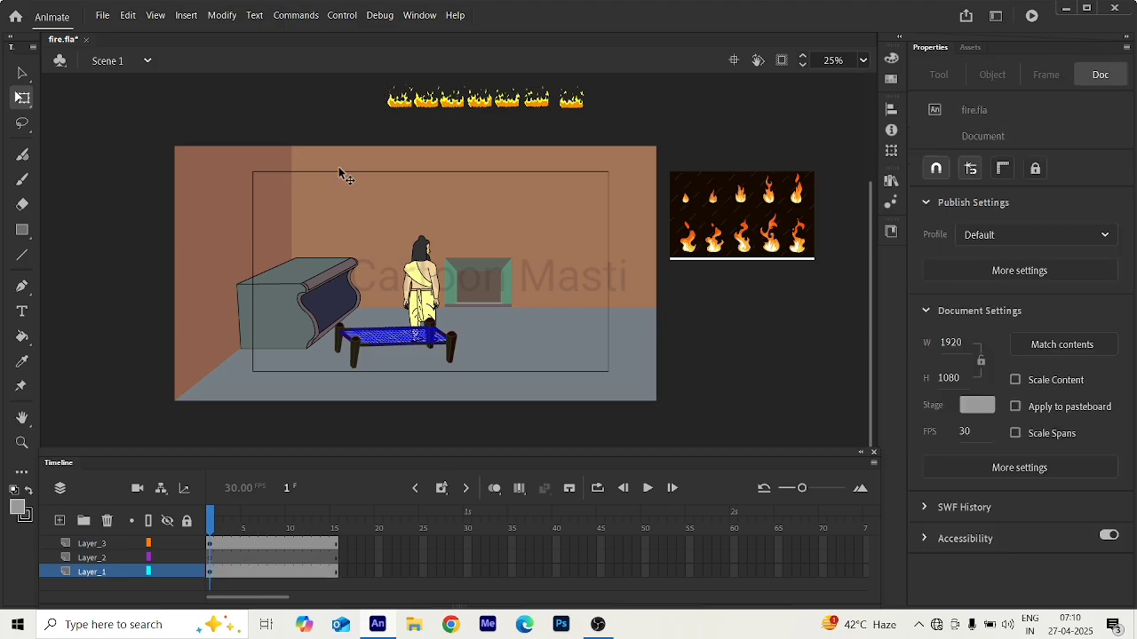
left_click(220, 560)
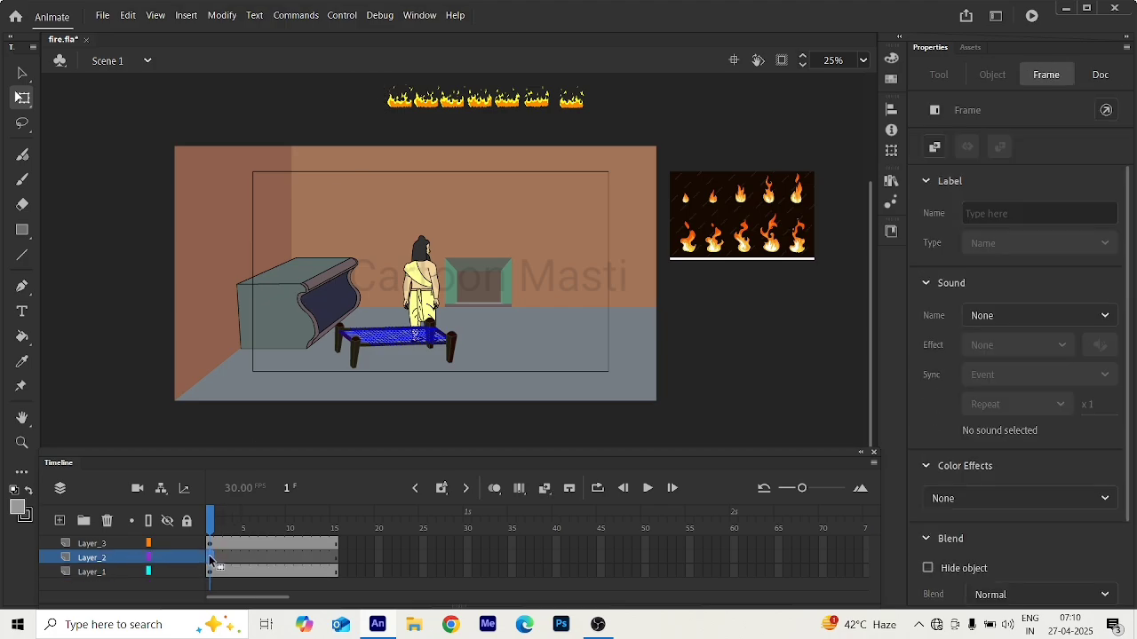
key("ctrl+z")
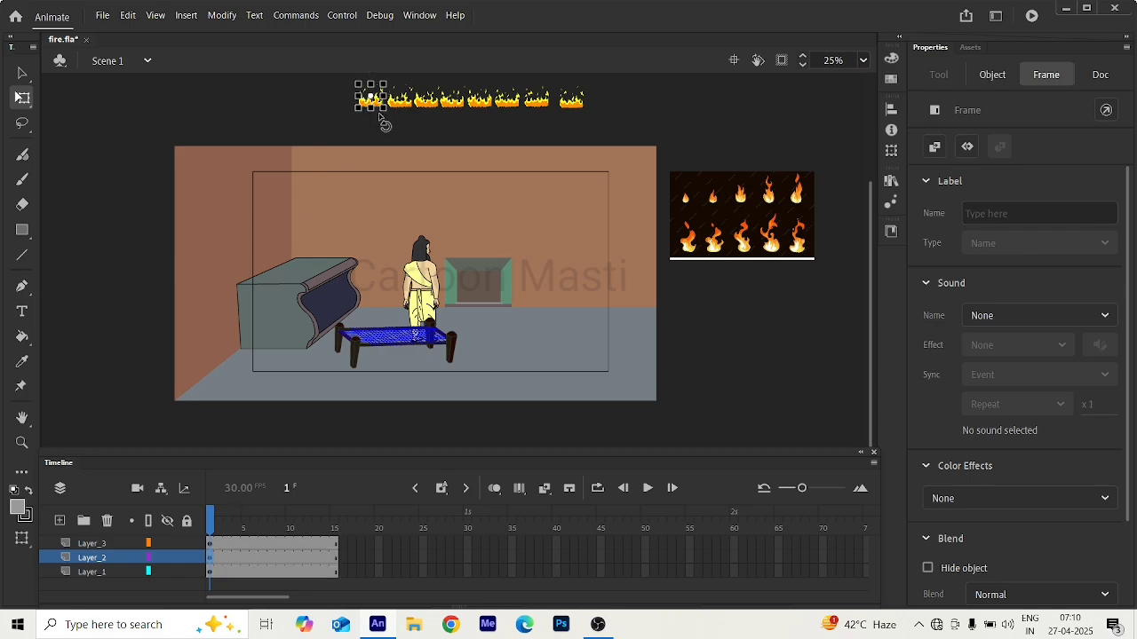
Convert the first flame drawing on Layer_2 into a graphic symbol named fire.
scroll(380, 95, "up", 3)
scroll(379, 96, "up", 6)
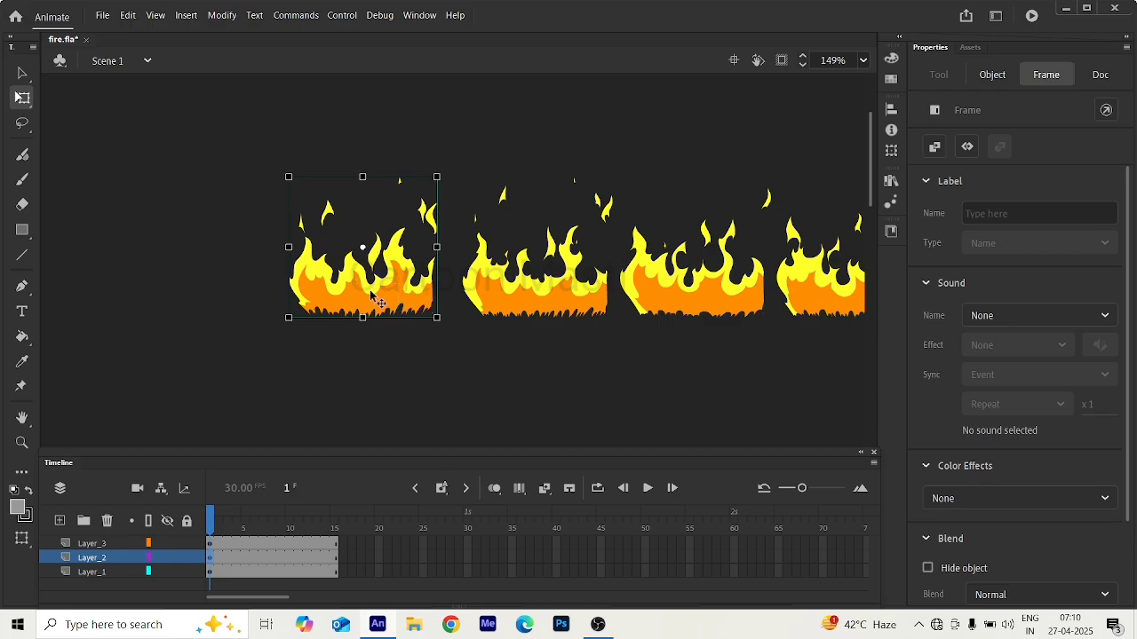
left_click(384, 301)
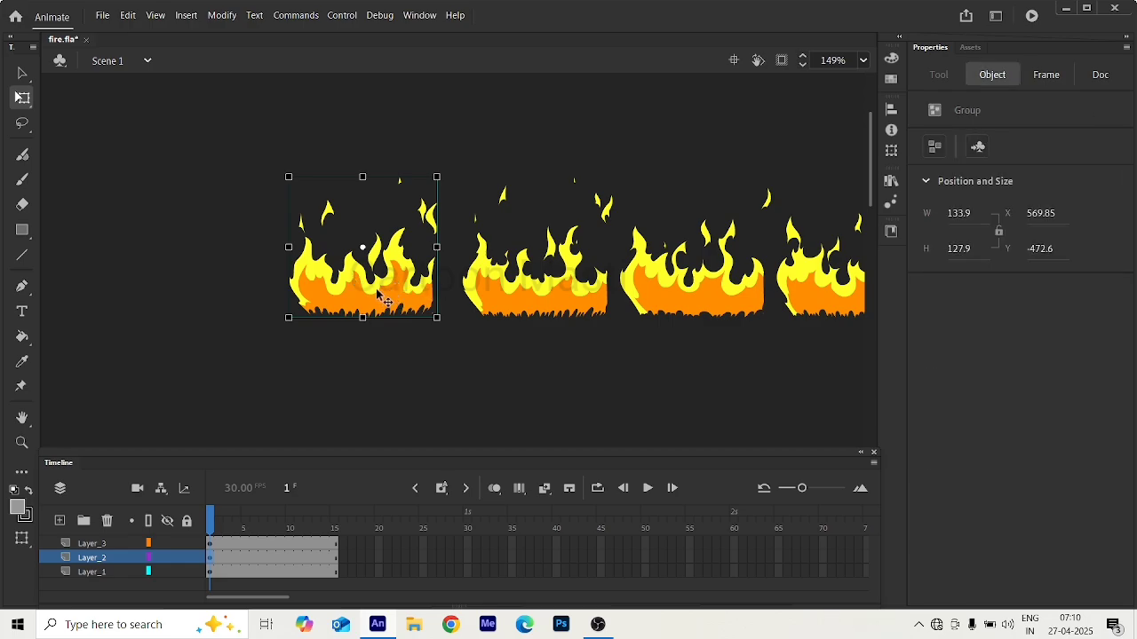
key("F8")
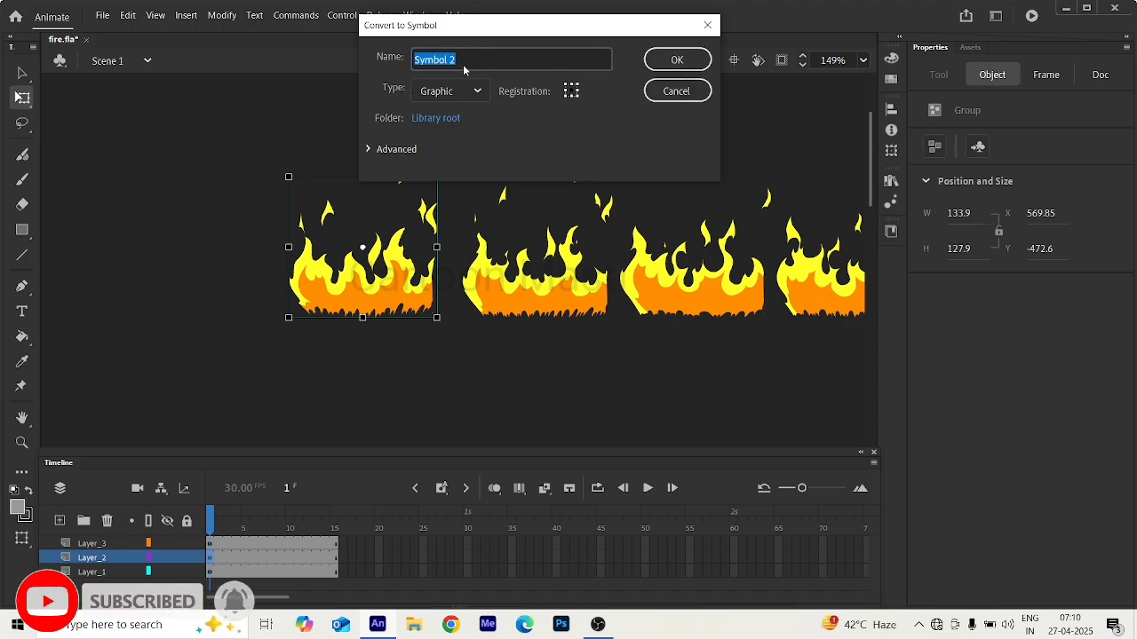
type("fire")
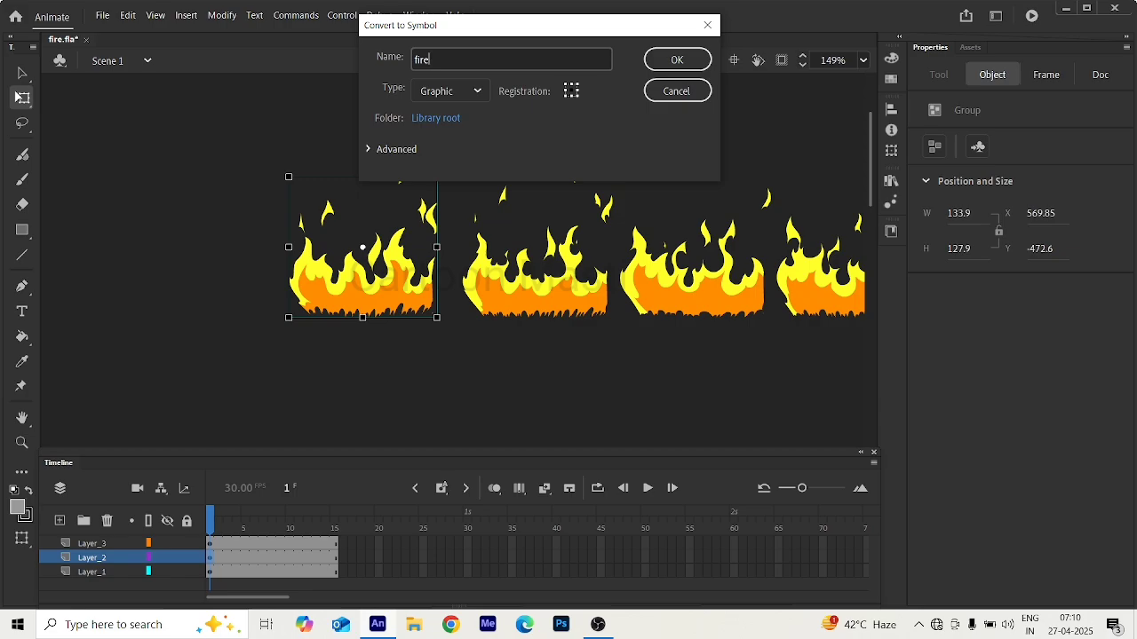
key("Return")
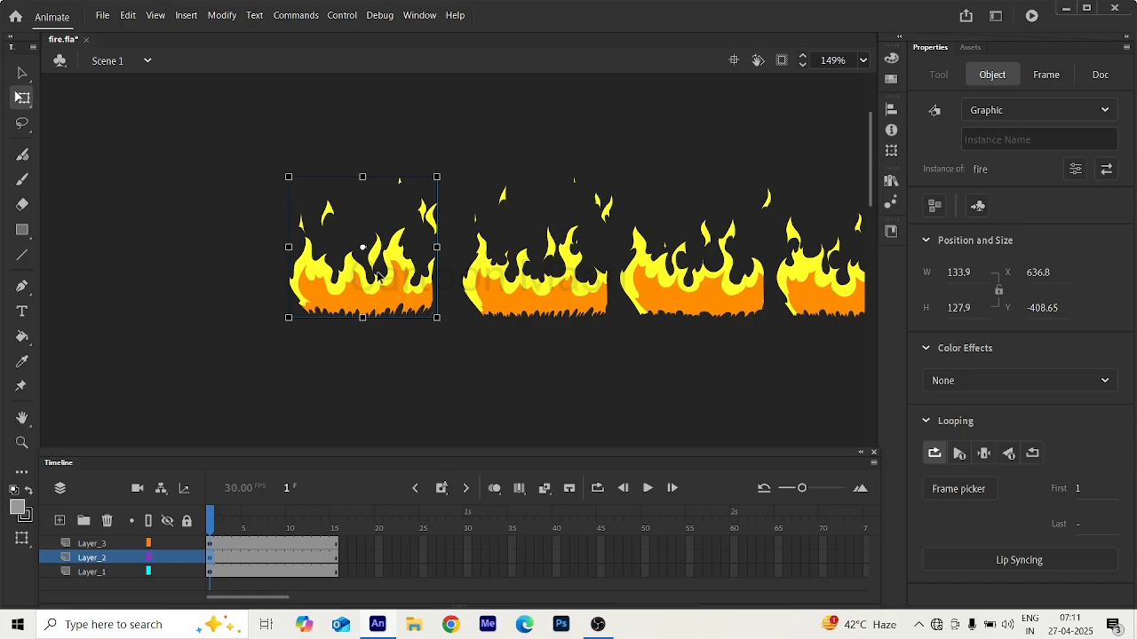
Cut the second flame drawing from Layer_1 and enter the fire symbol for editing.
left_click(537, 308)
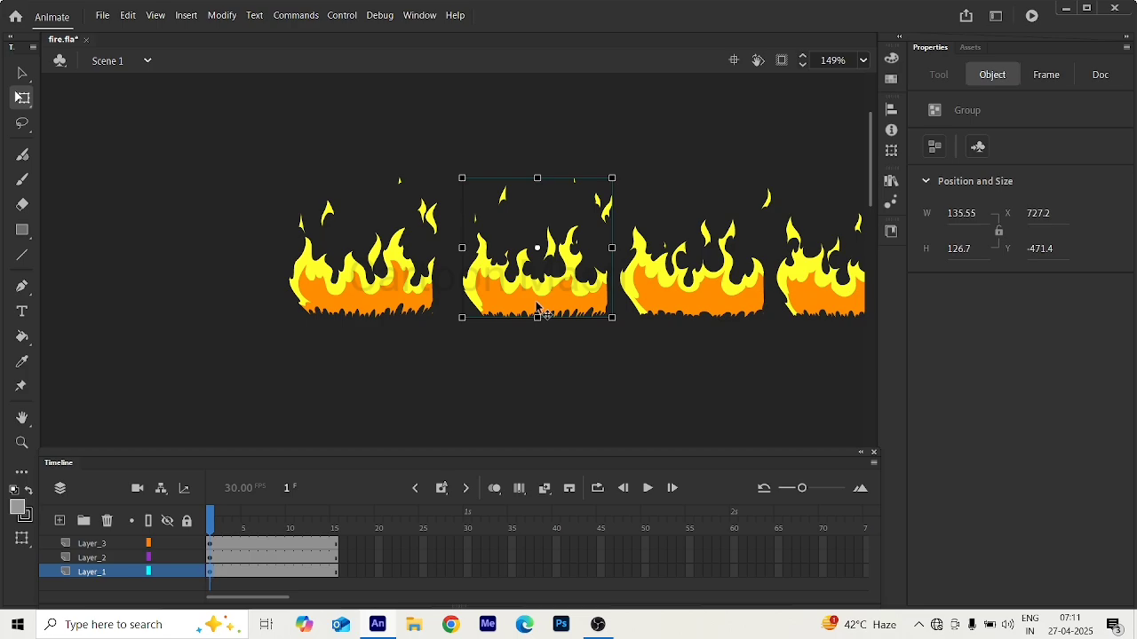
key("Delete")
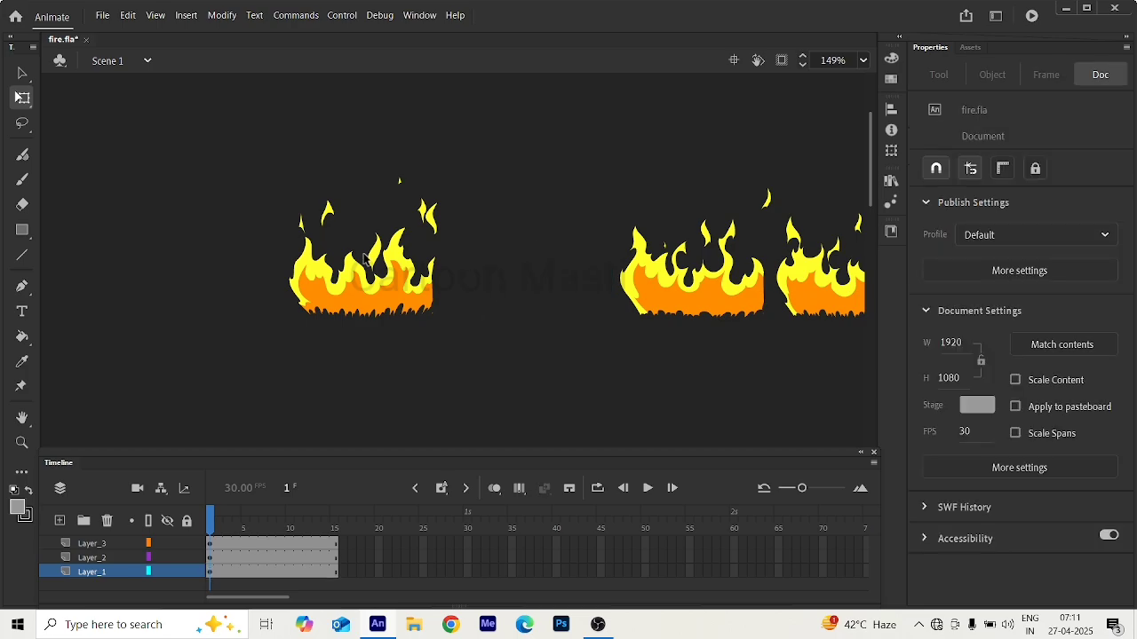
left_click(366, 291)
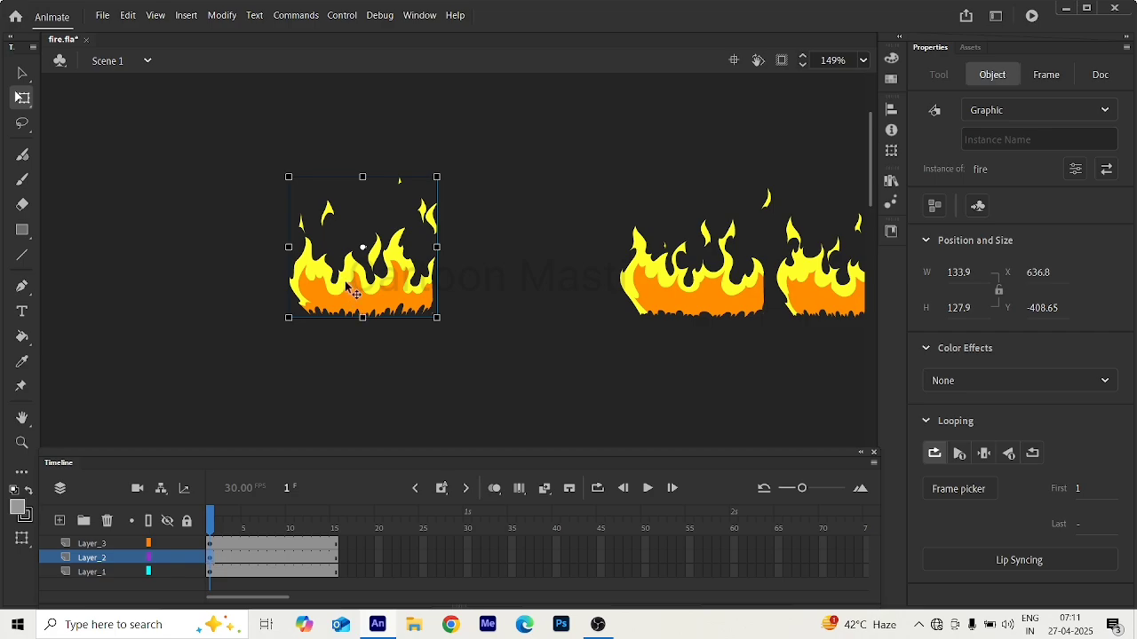
double_click(347, 285)
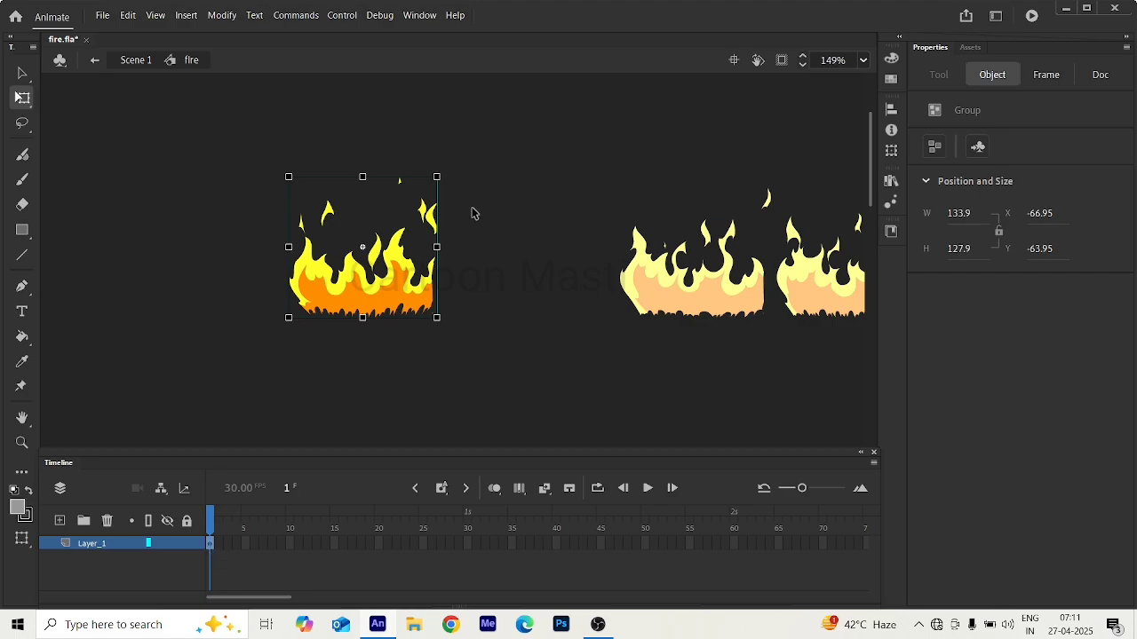
Turn on onion skinning and insert a blank keyframe on frame 2 of the fire symbol.
left_click(217, 550)
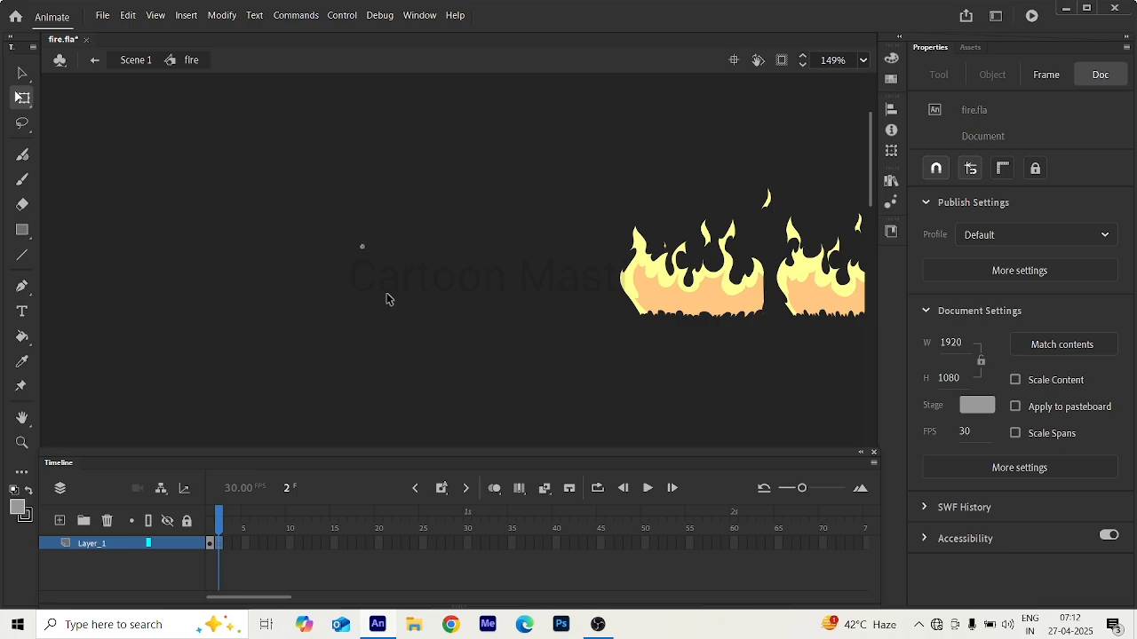
left_click(494, 490)
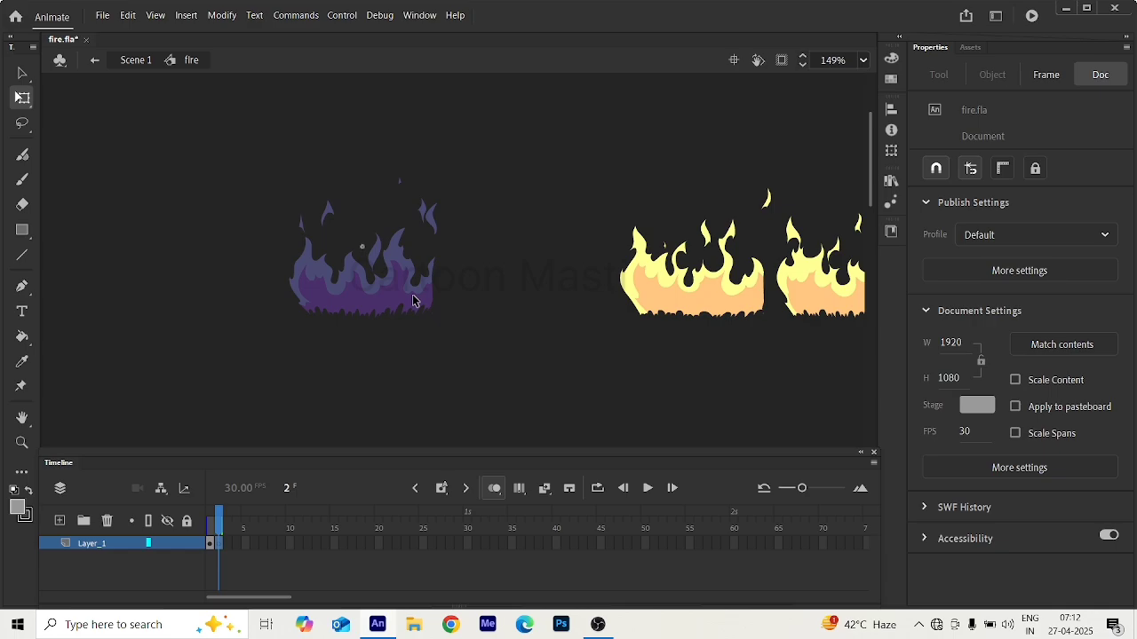
left_click(218, 549)
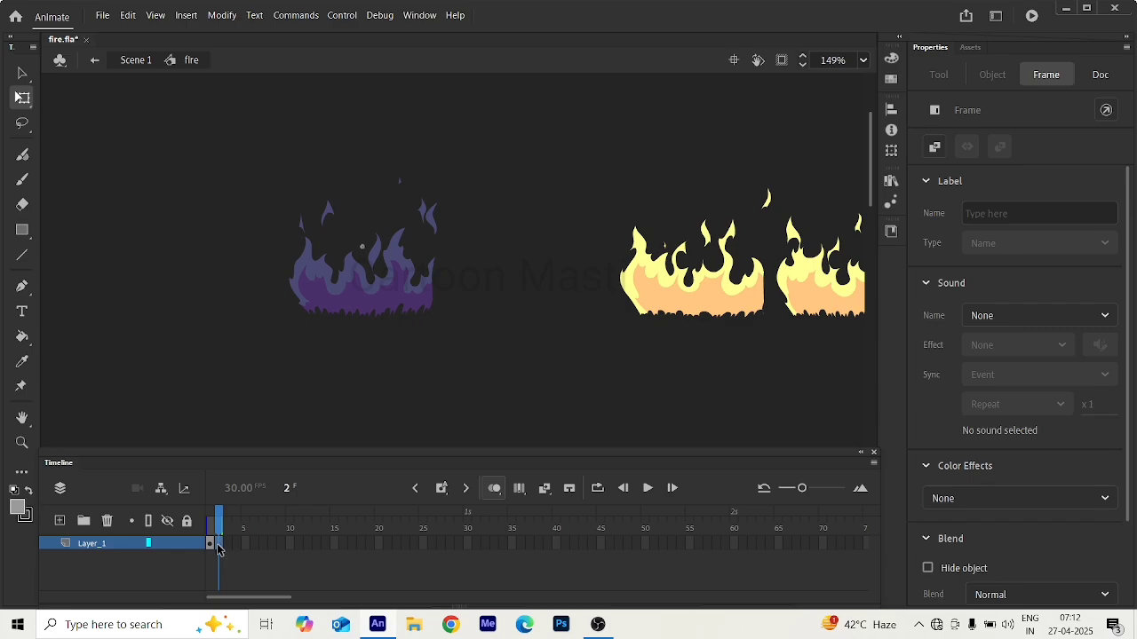
left_click(219, 550)
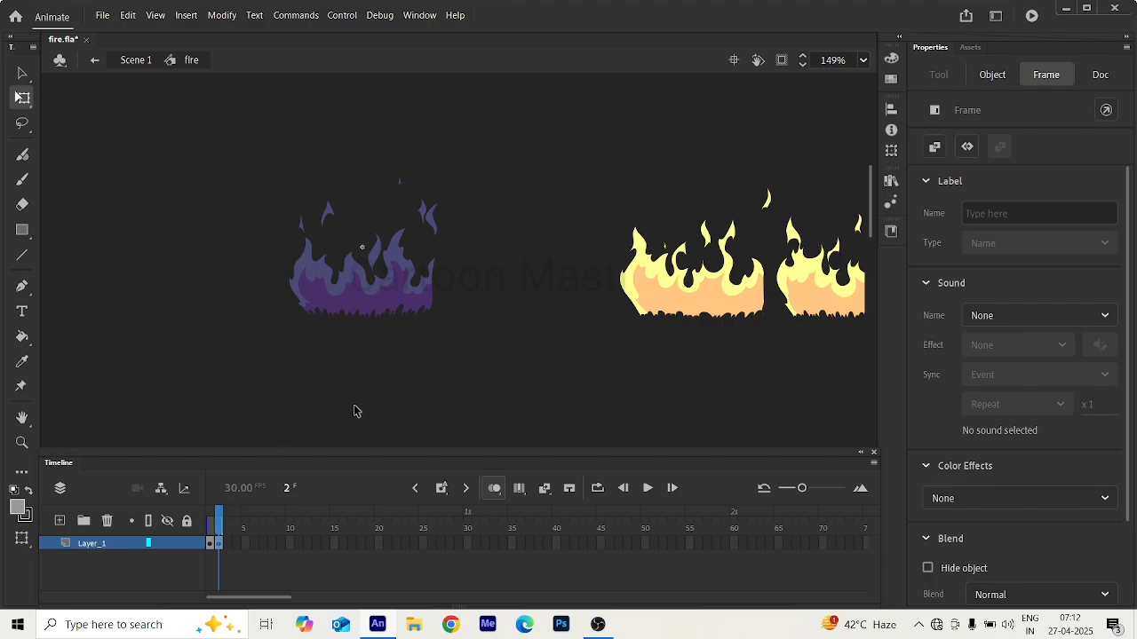
scroll(355, 411, "down", 6)
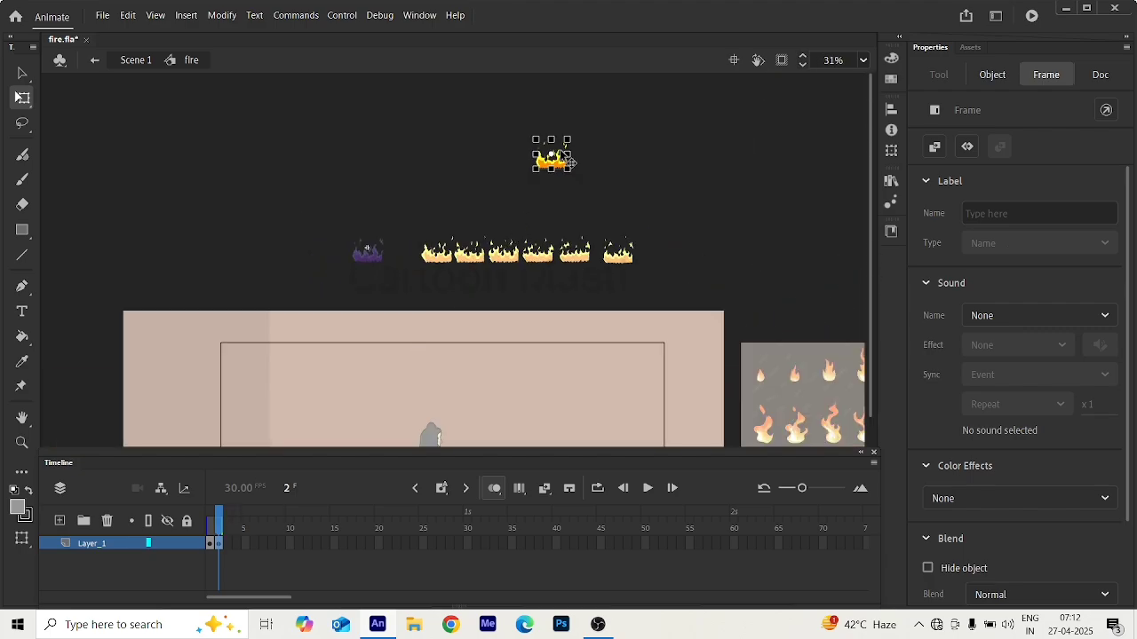
scroll(569, 162, "up", 3)
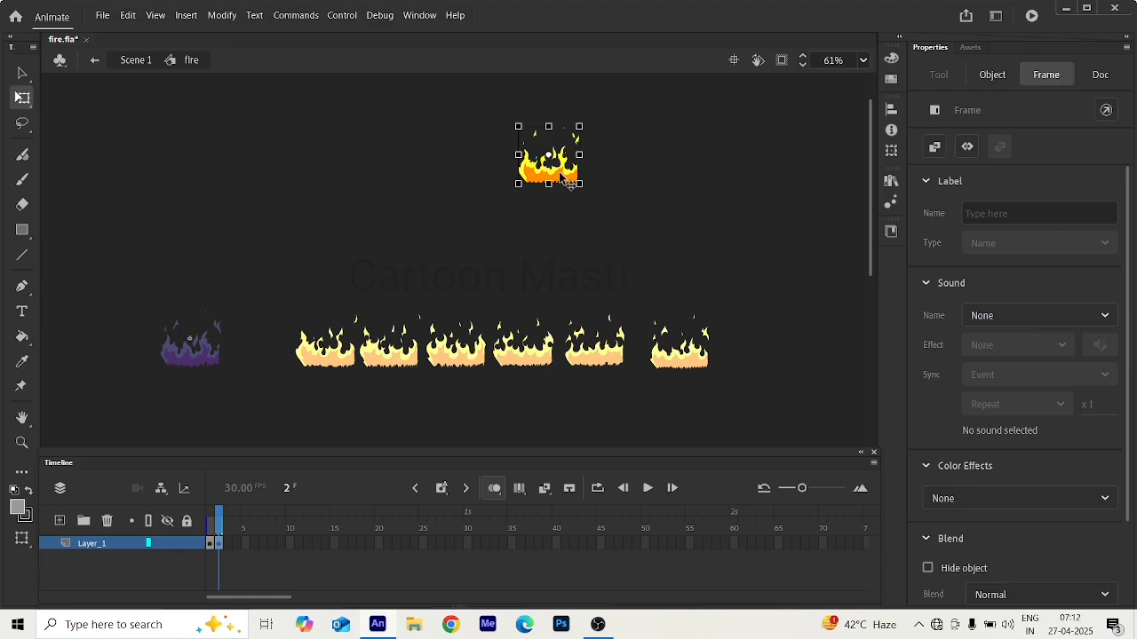
key("Delete")
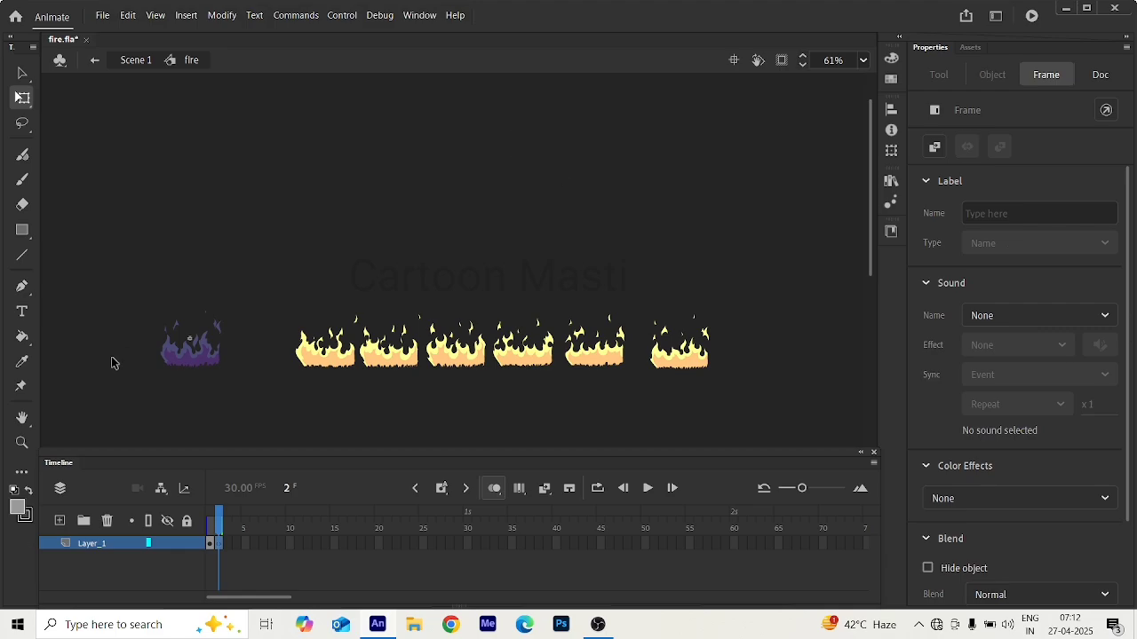
Paste the second flame drawing on frame 2 and align it over the onion-skinned first flame, at about X -67.7, Y -64.6.
scroll(136, 344, "up", 3)
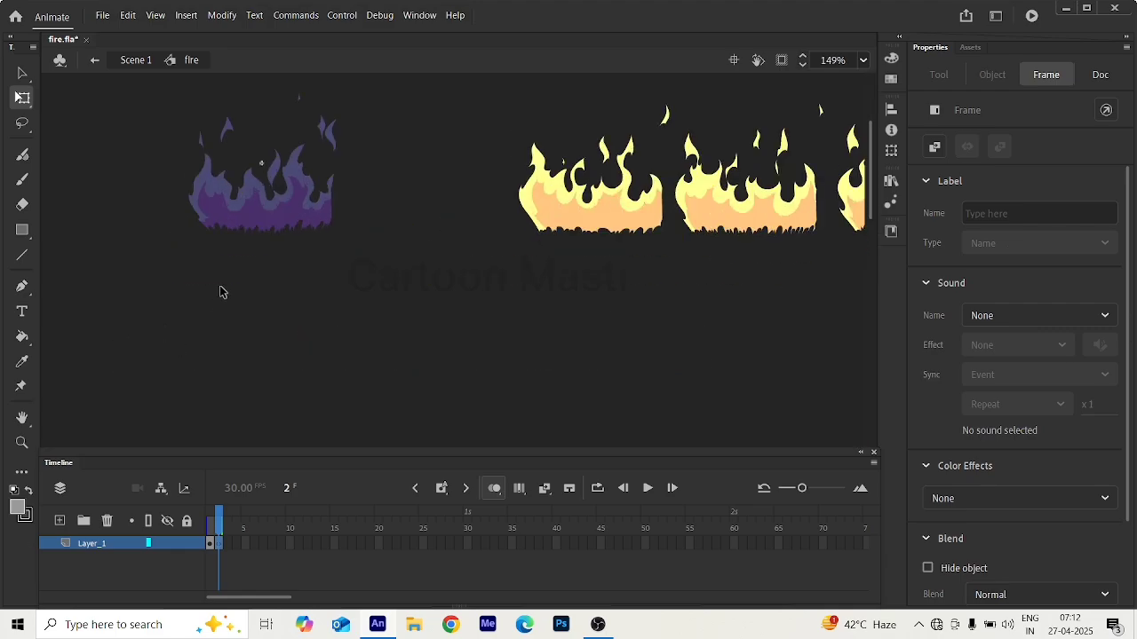
key("ctrl+v")
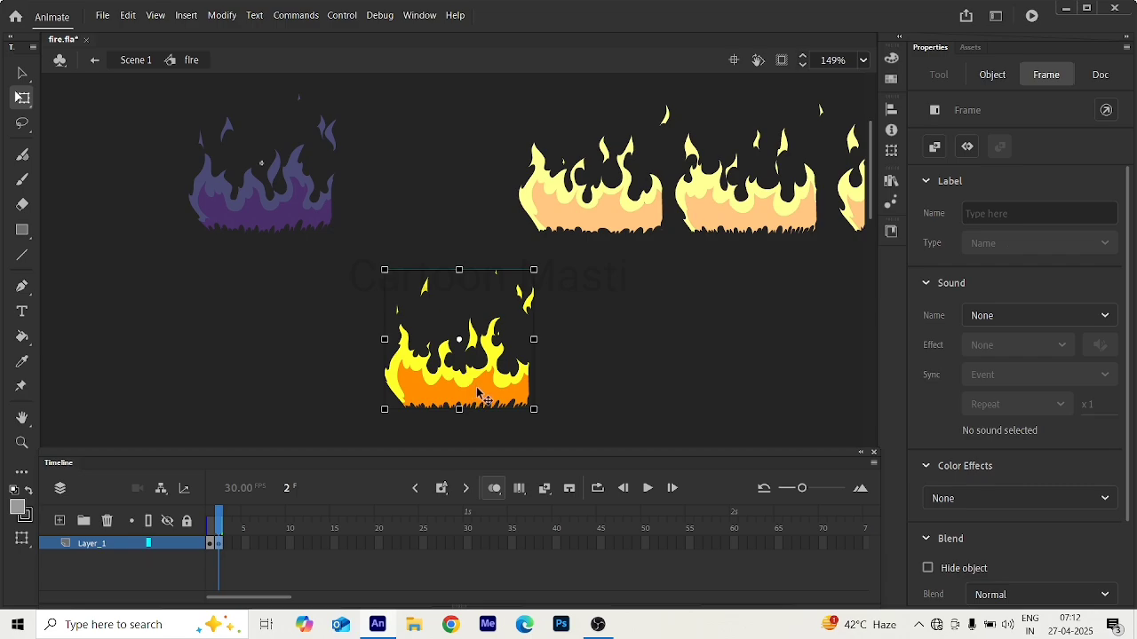
left_click_drag(476, 393, 284, 224)
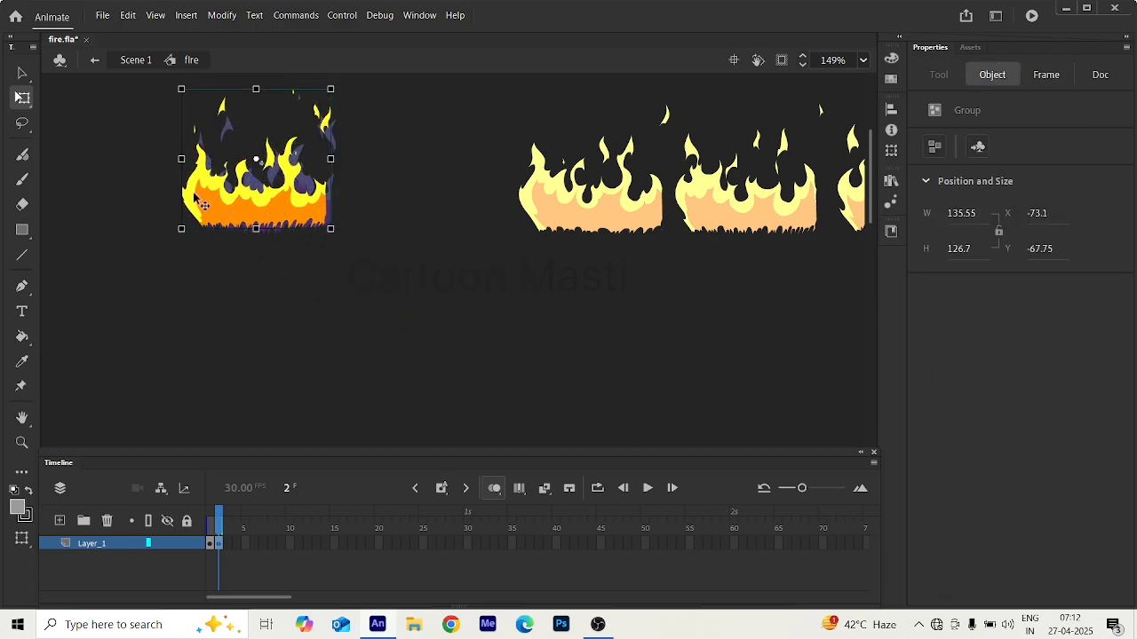
scroll(199, 190, "up", 6)
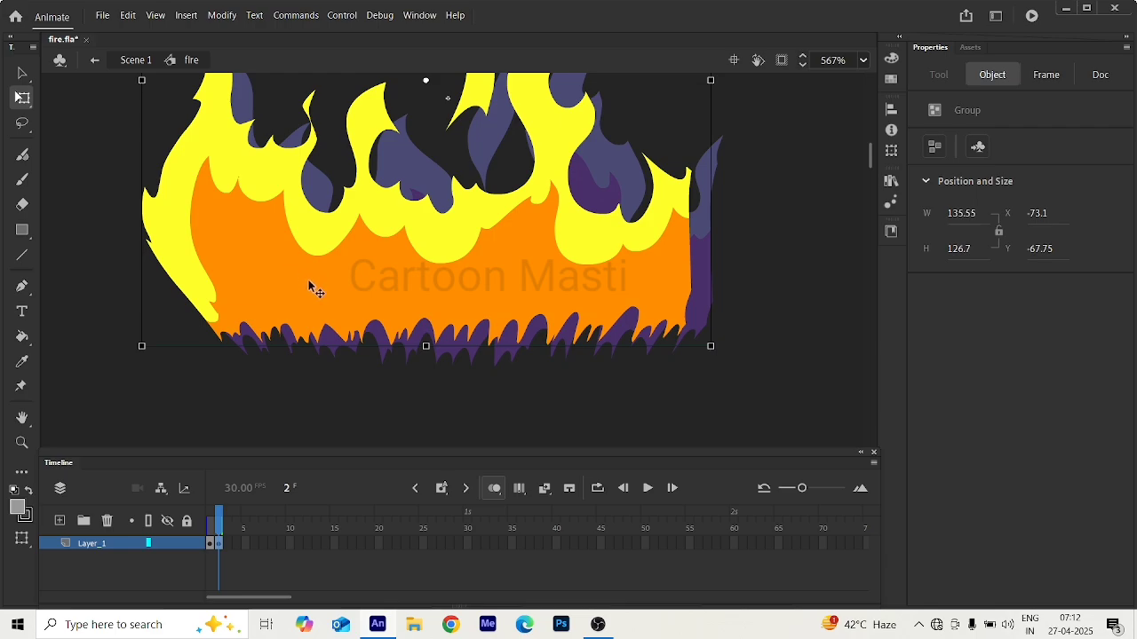
left_click_drag(309, 281, 377, 314)
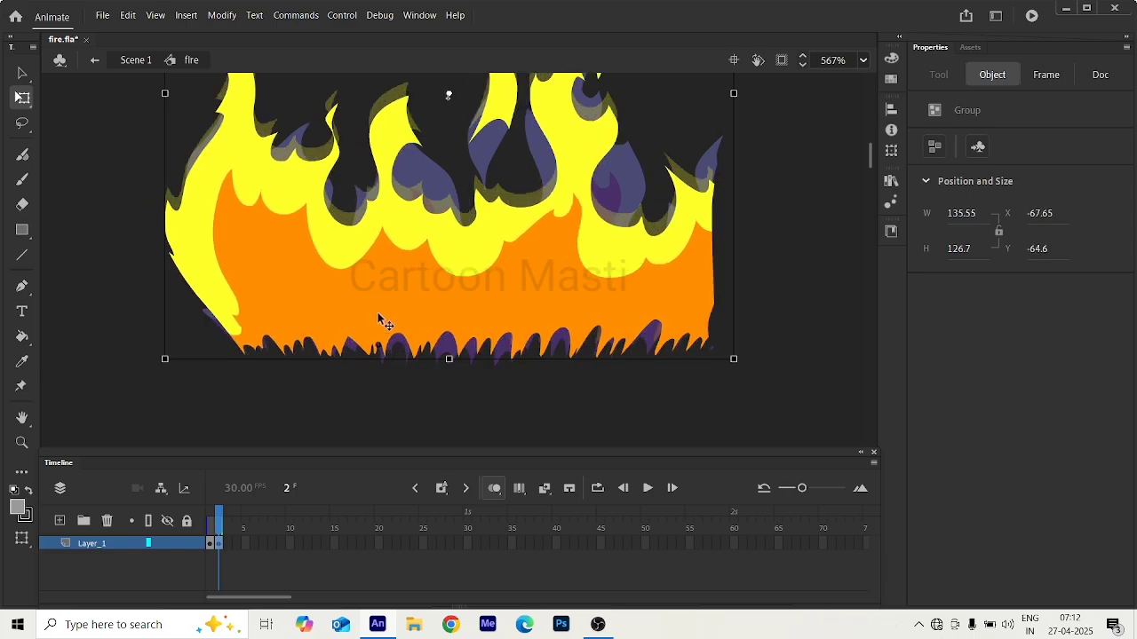
scroll(233, 266, "down", 3)
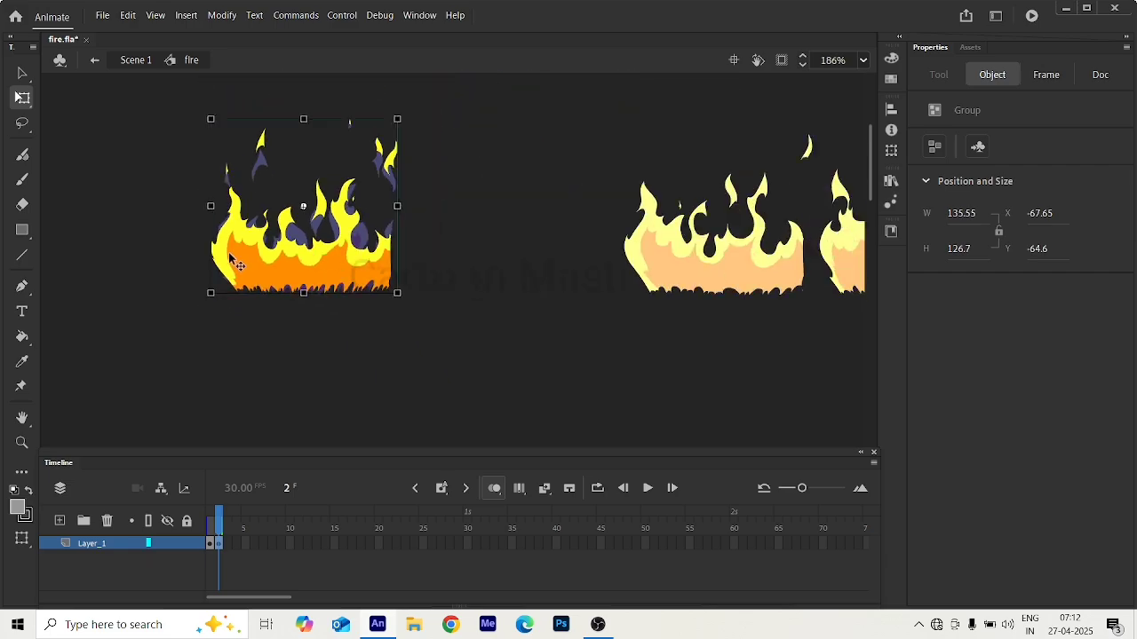
scroll(271, 258, "up", 2)
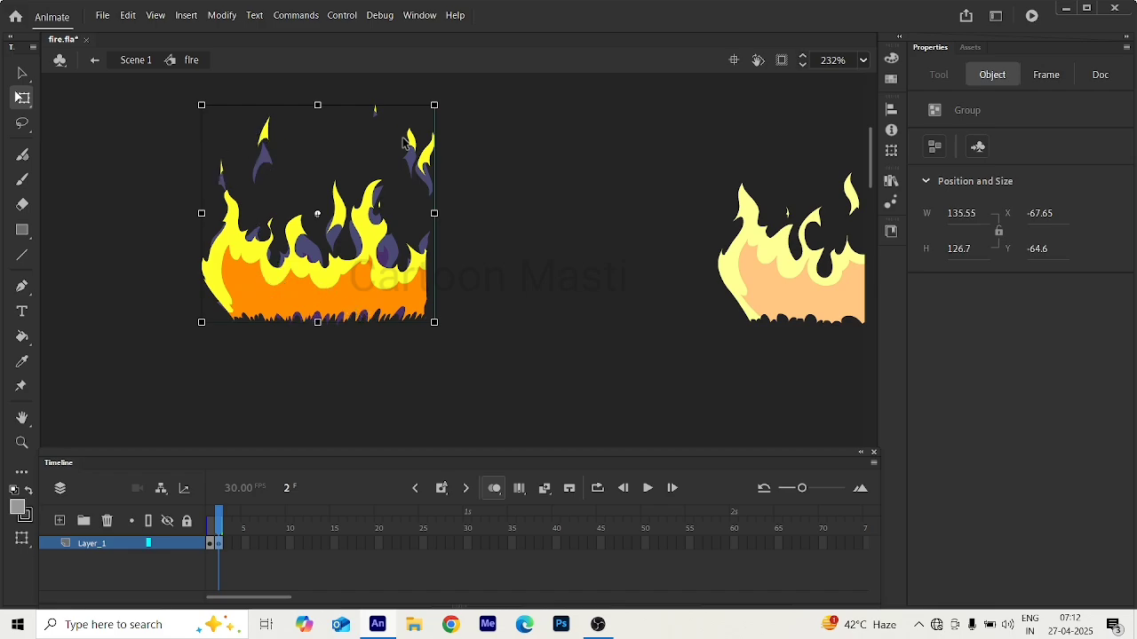
scroll(333, 222, "down", 2)
scroll(330, 223, "down", 2)
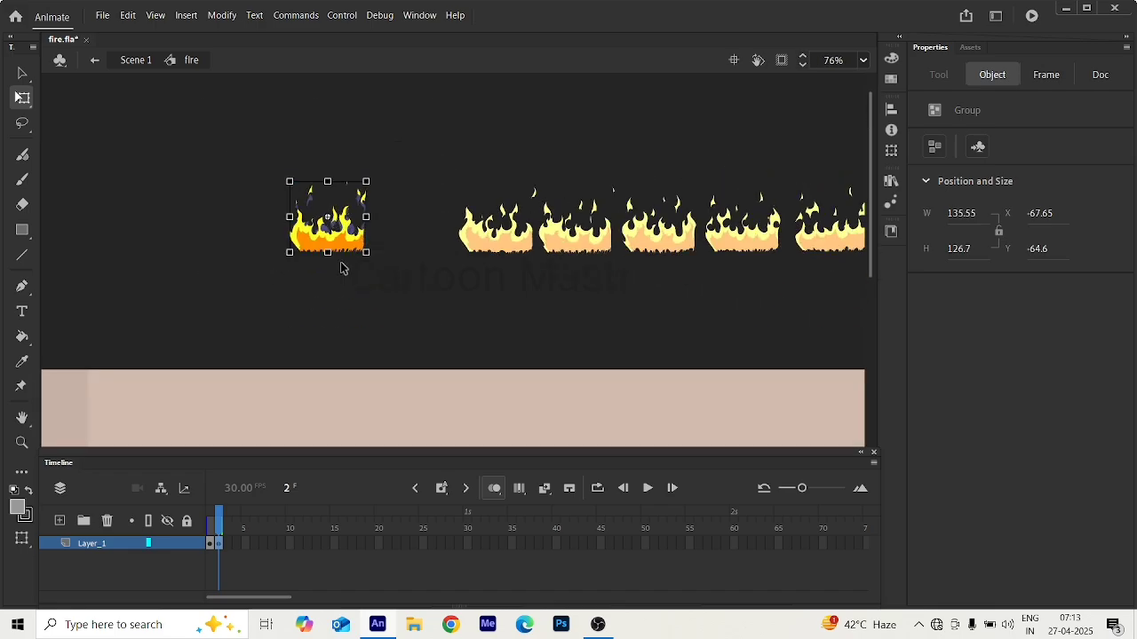
Exit the fire symbol to Scene 1 and move the playhead back to frame 1.
left_click(94, 63)
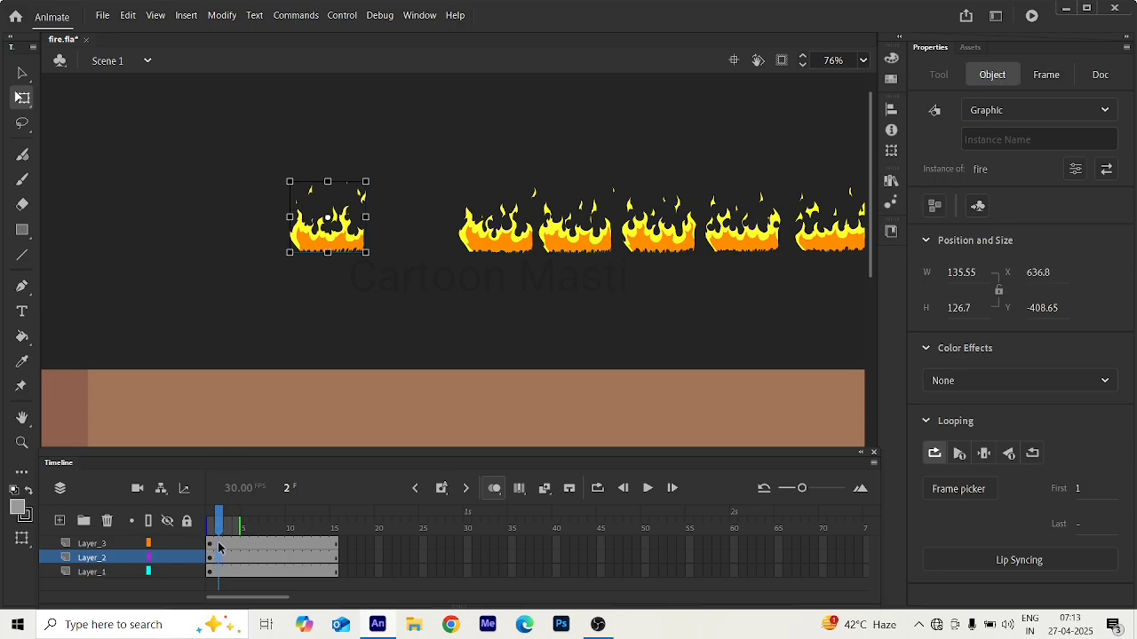
left_click_drag(219, 522, 211, 523)
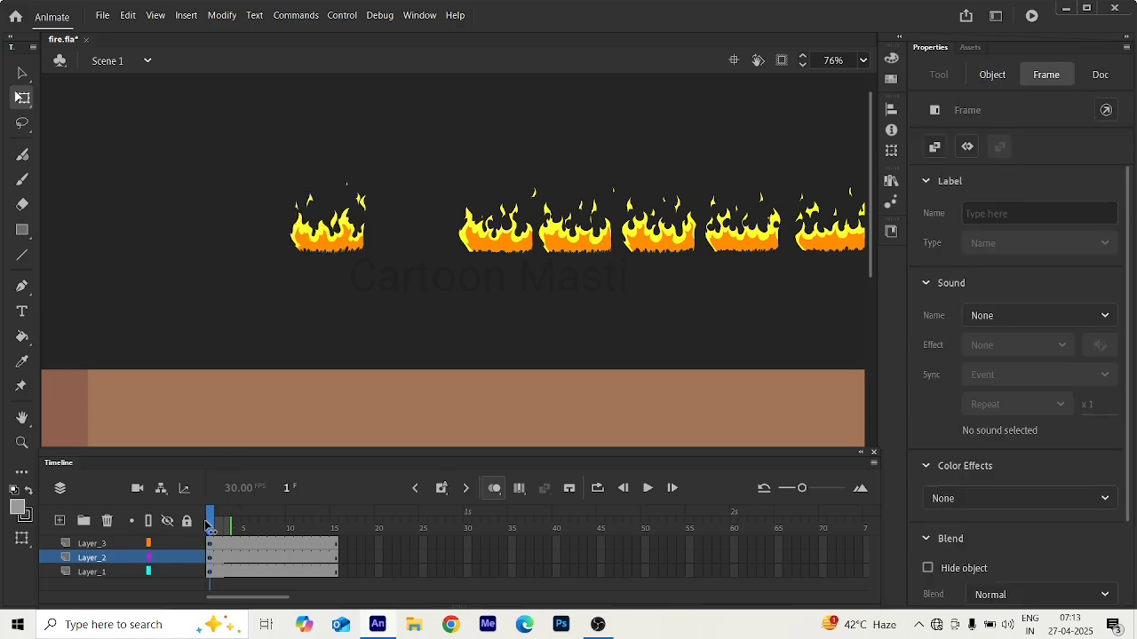
left_click(329, 251)
left_click(499, 248)
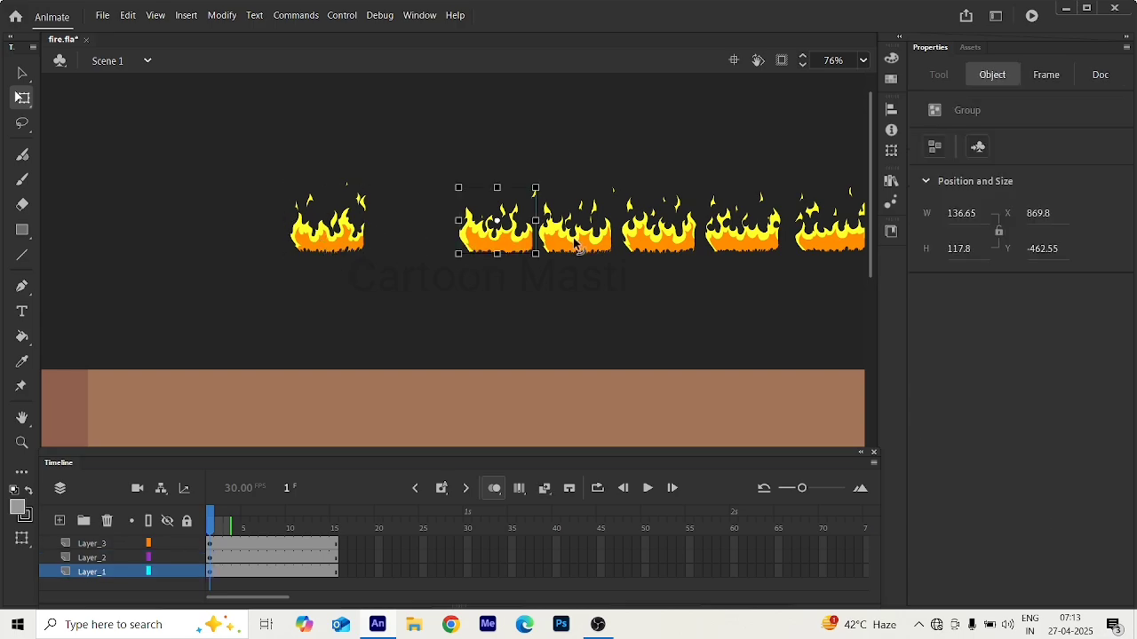
left_click(746, 245)
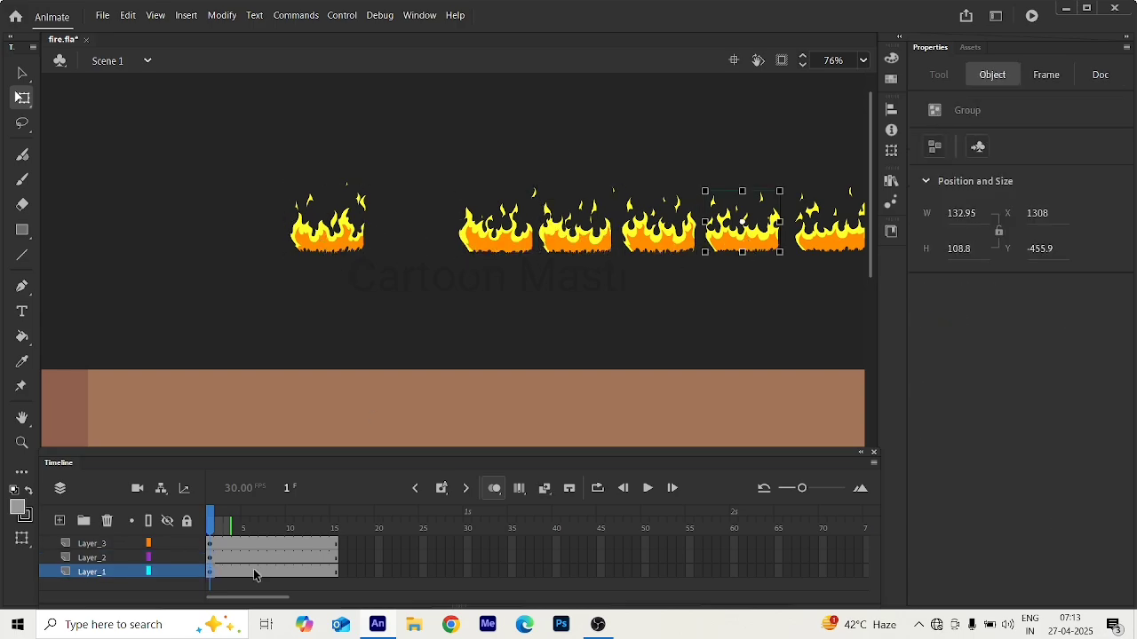
left_click(221, 548)
left_click(252, 545)
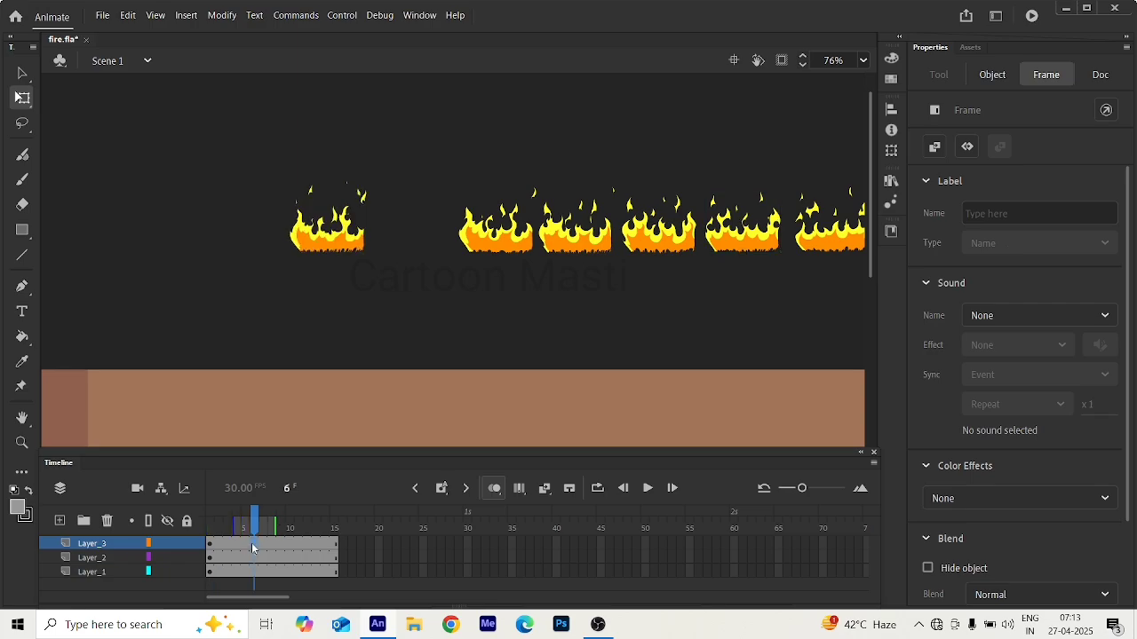
left_click(521, 248)
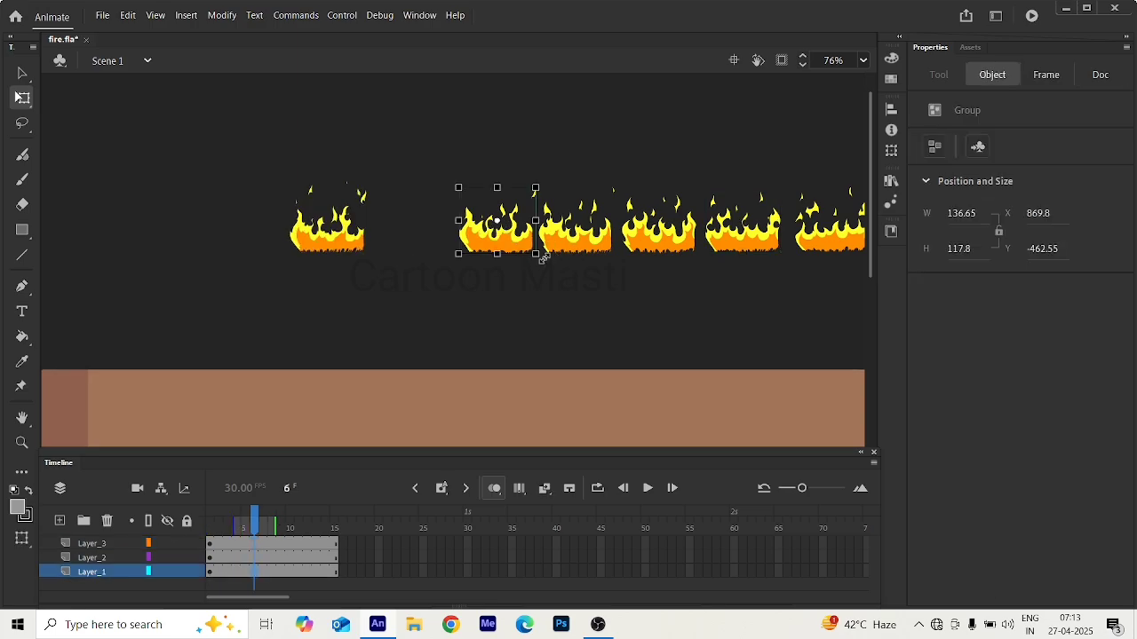
left_click(545, 249)
left_click(519, 248)
left_click_drag(255, 530, 175, 535)
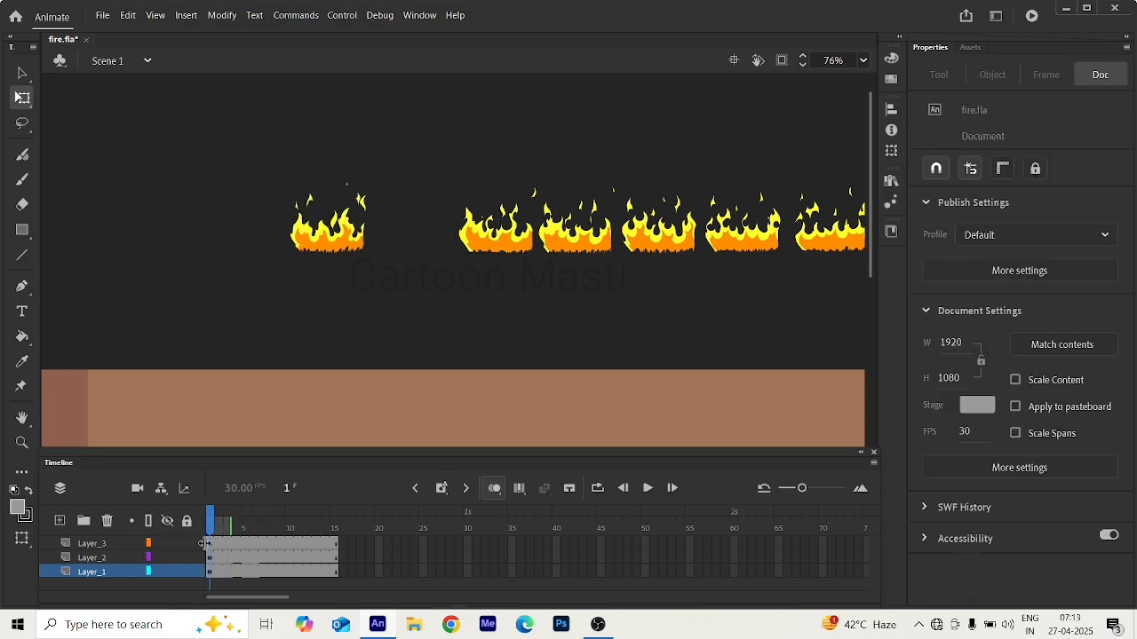
Cut the third flame drawing from Layer_1 in Scene 1 and reopen the fire symbol for editing.
left_click(494, 252)
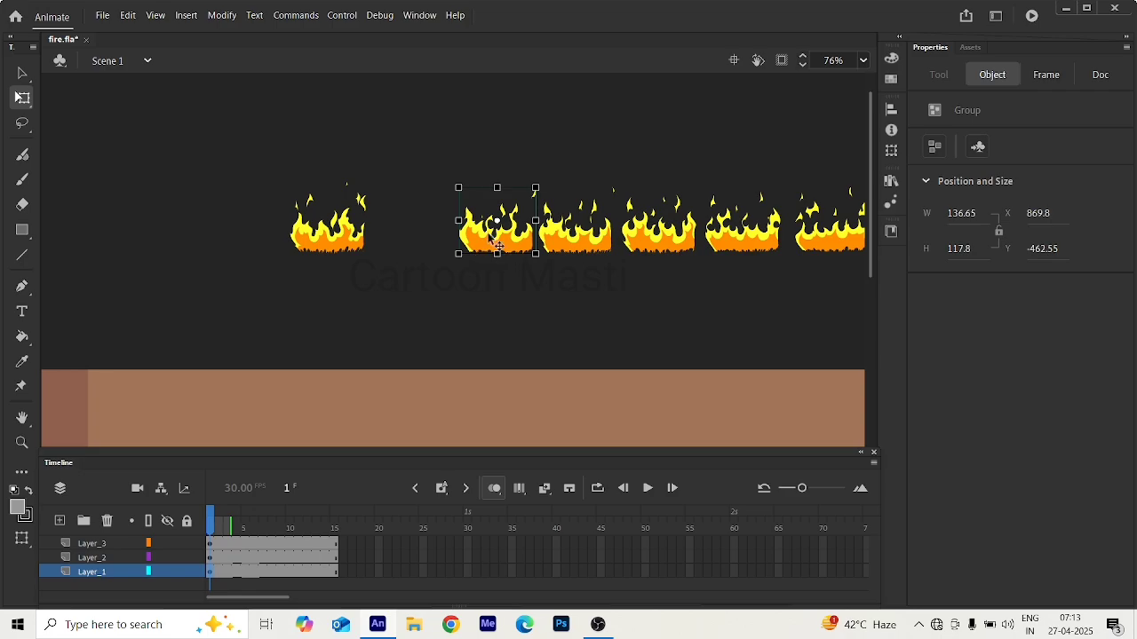
key("Delete")
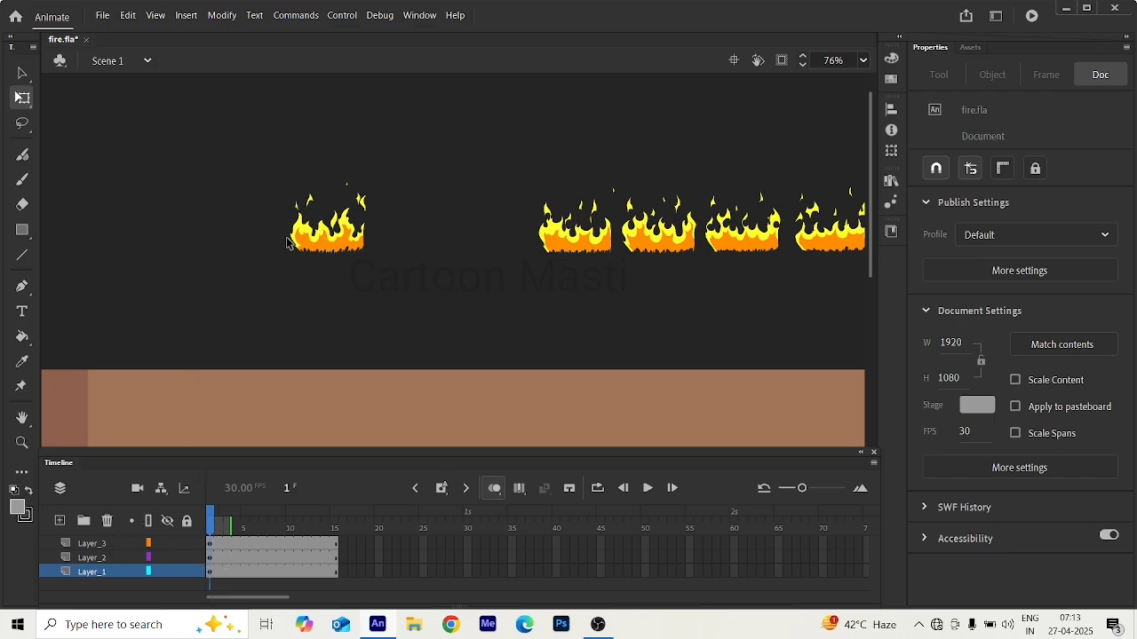
left_click(317, 249)
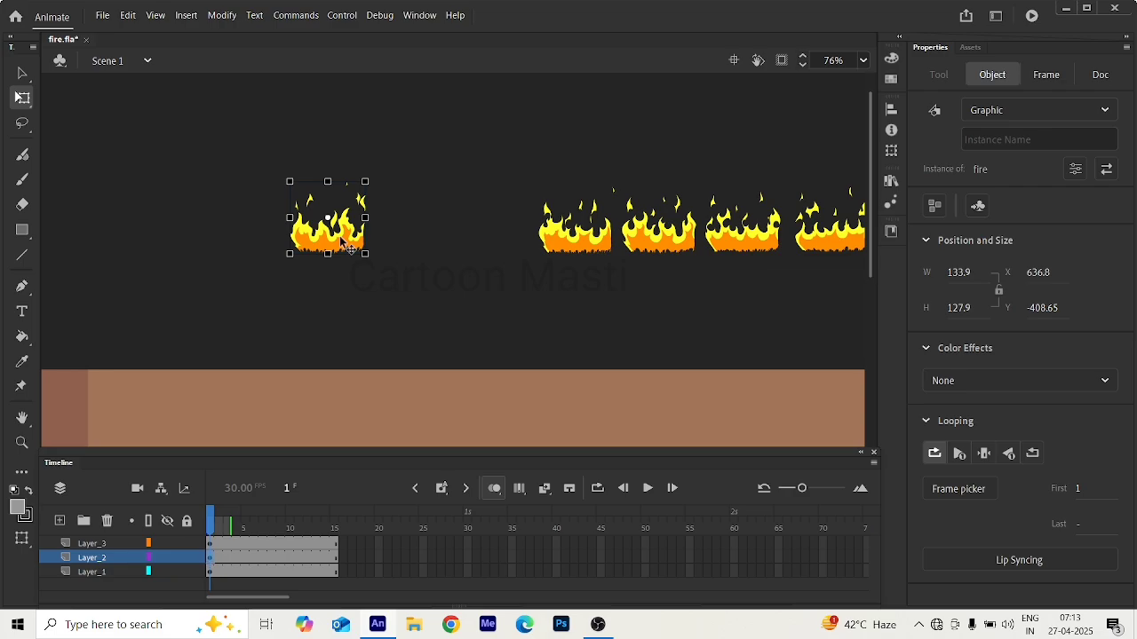
double_click(341, 239)
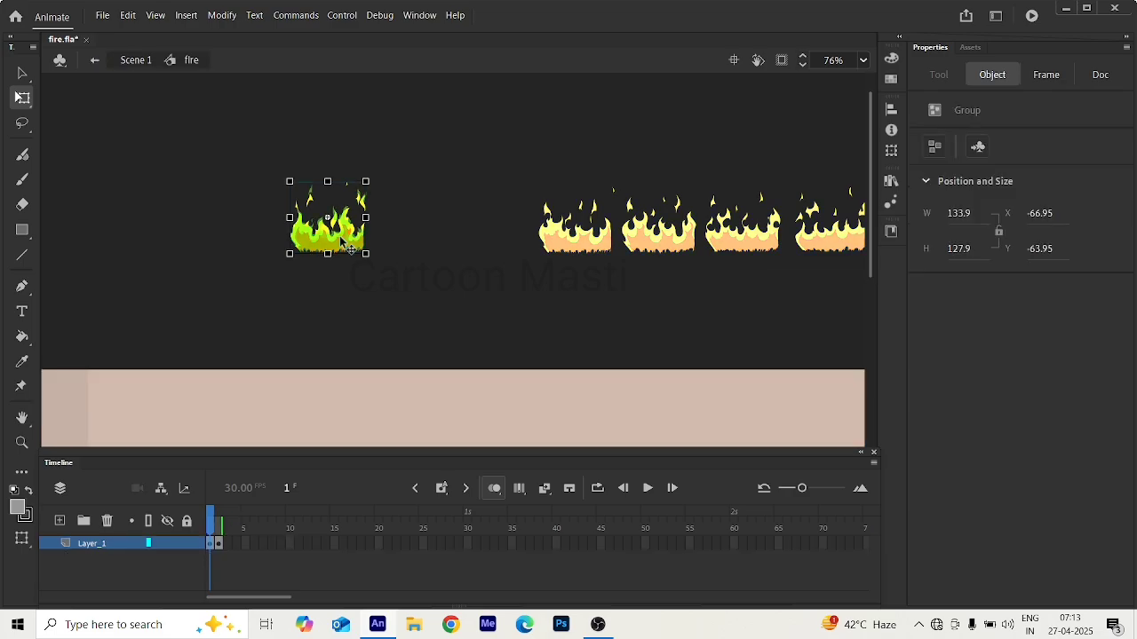
Insert a blank keyframe on frame 3 and paste the third flame drawing there, aligned over the onion-skinned flames.
left_click(221, 547)
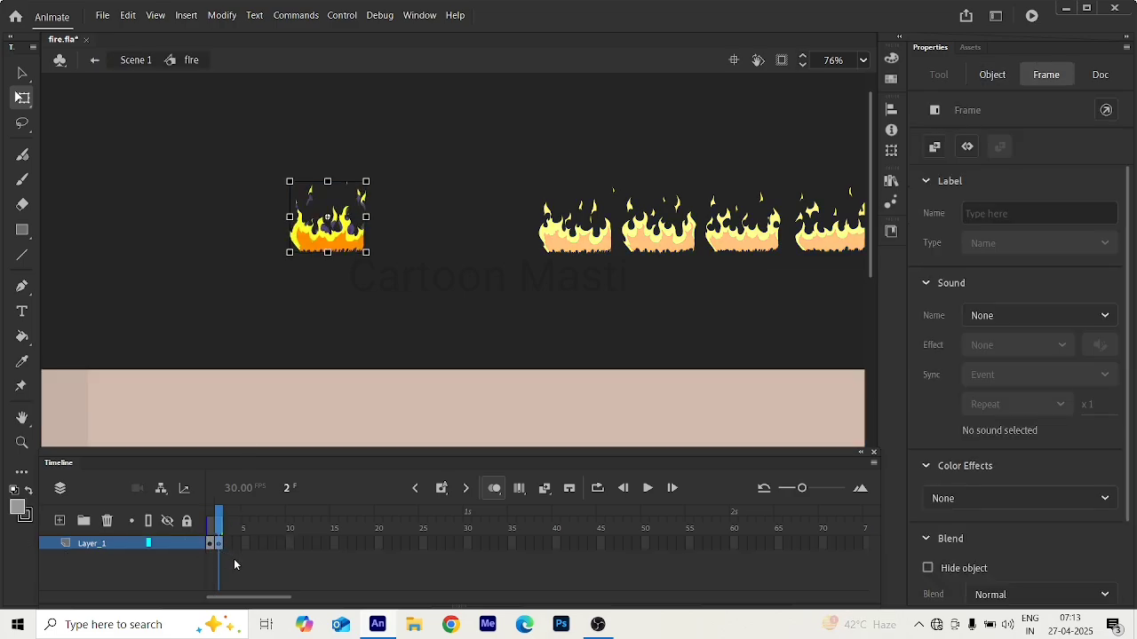
key("F7")
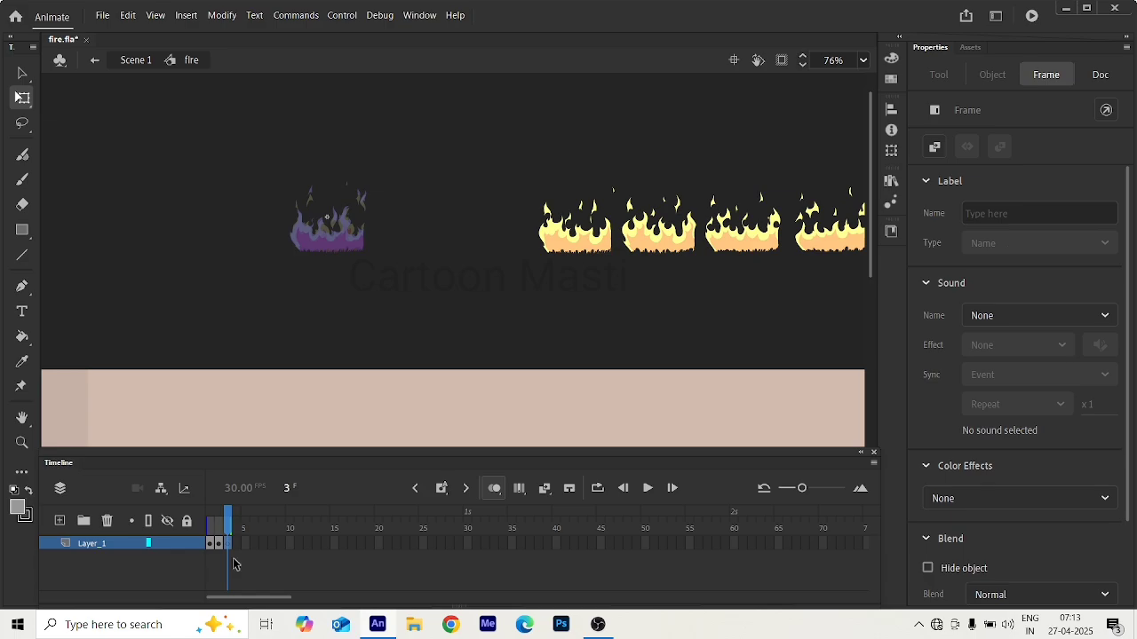
key("ctrl+v")
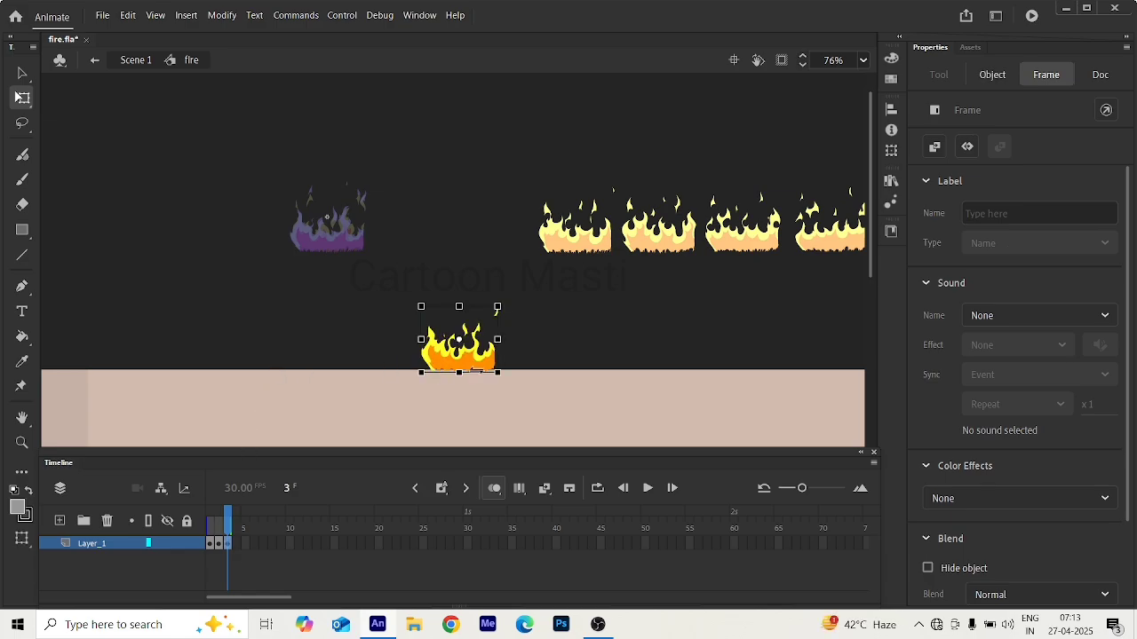
left_click_drag(480, 372, 330, 244)
scroll(321, 254, "up", 5)
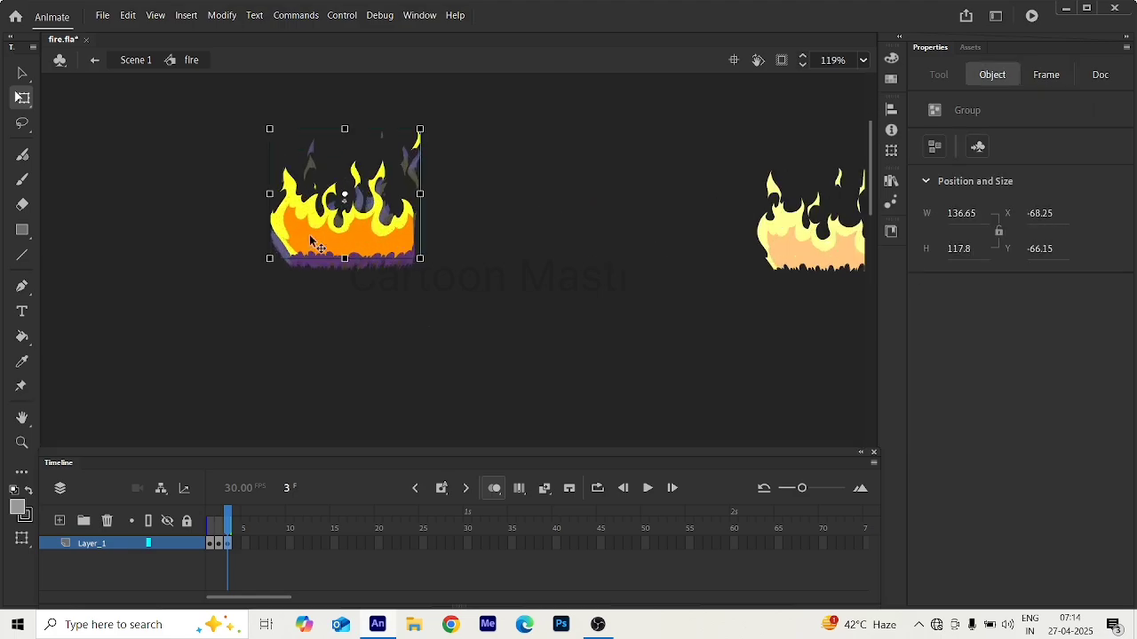
mouse_move(389, 267)
left_mouse_down()
mouse_move(379, 300)
mouse_move(395, 301)
mouse_move(386, 288)
left_mouse_up()
left_click(278, 335)
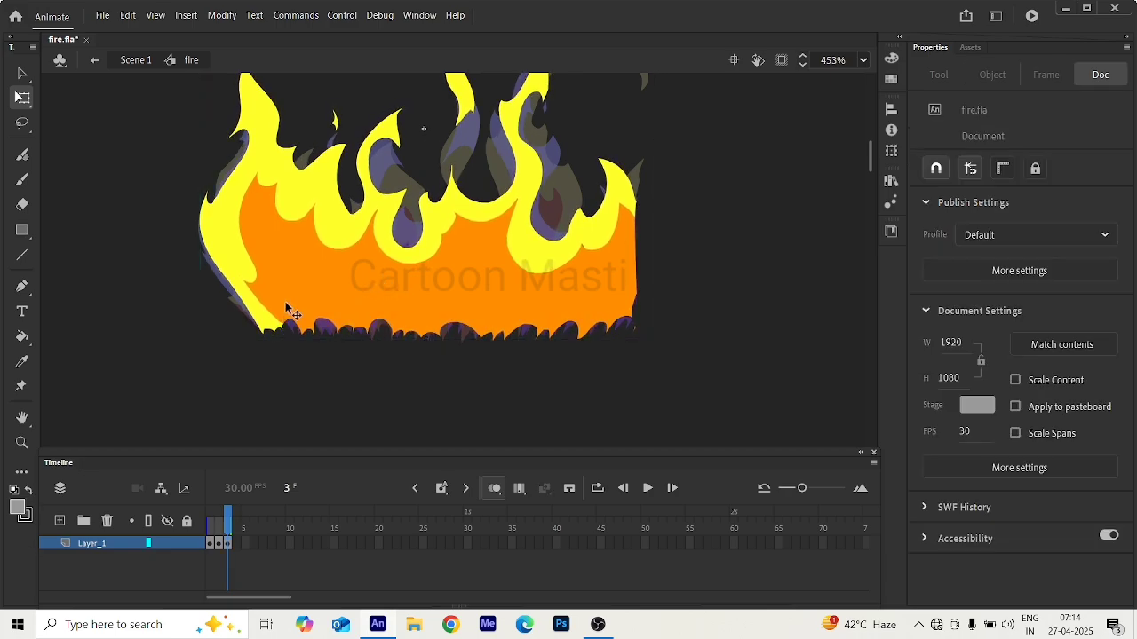
scroll(286, 303, "down", 7)
scroll(293, 310, "down", 2)
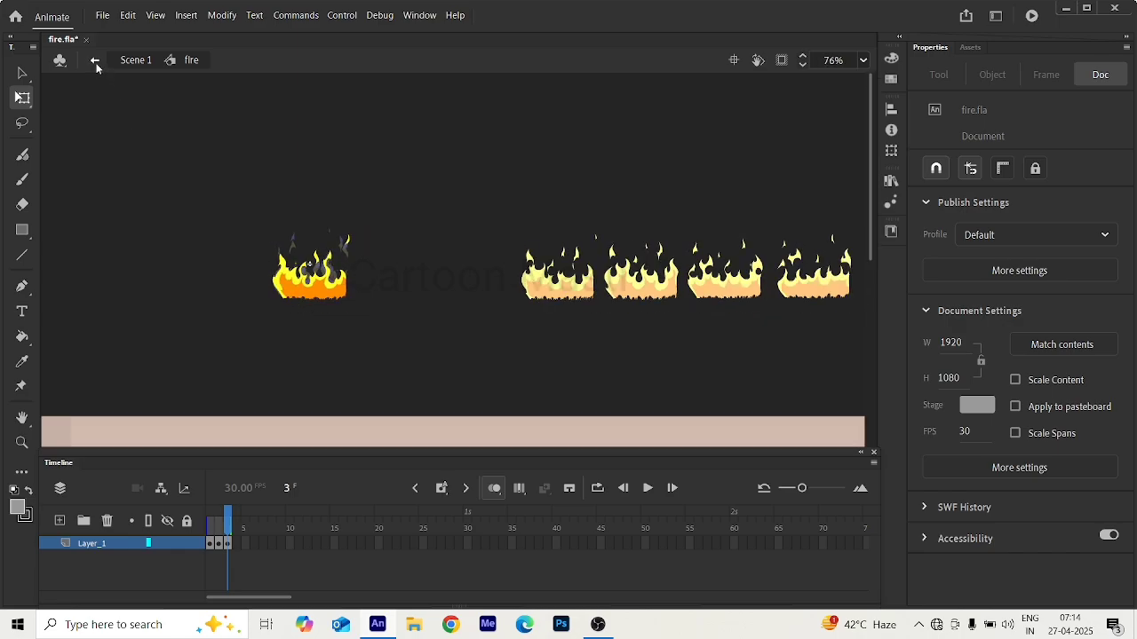
Go back to frame 1, exit to Scene 1, and check the selection of the remaining flame drawings on Layer_1.
left_click(211, 546)
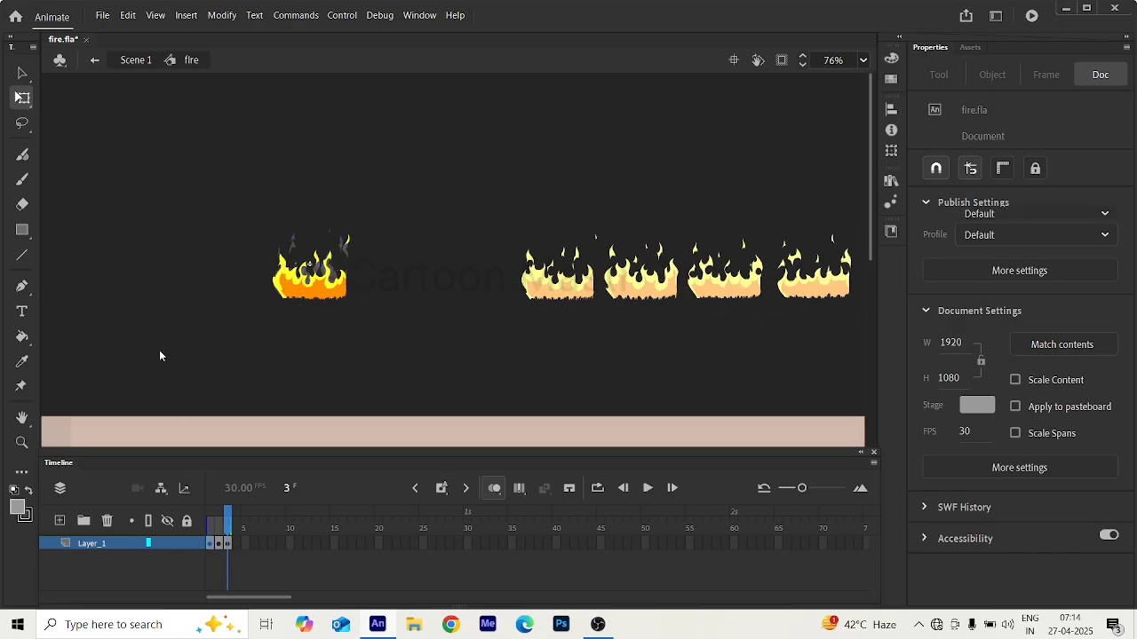
left_click(96, 62)
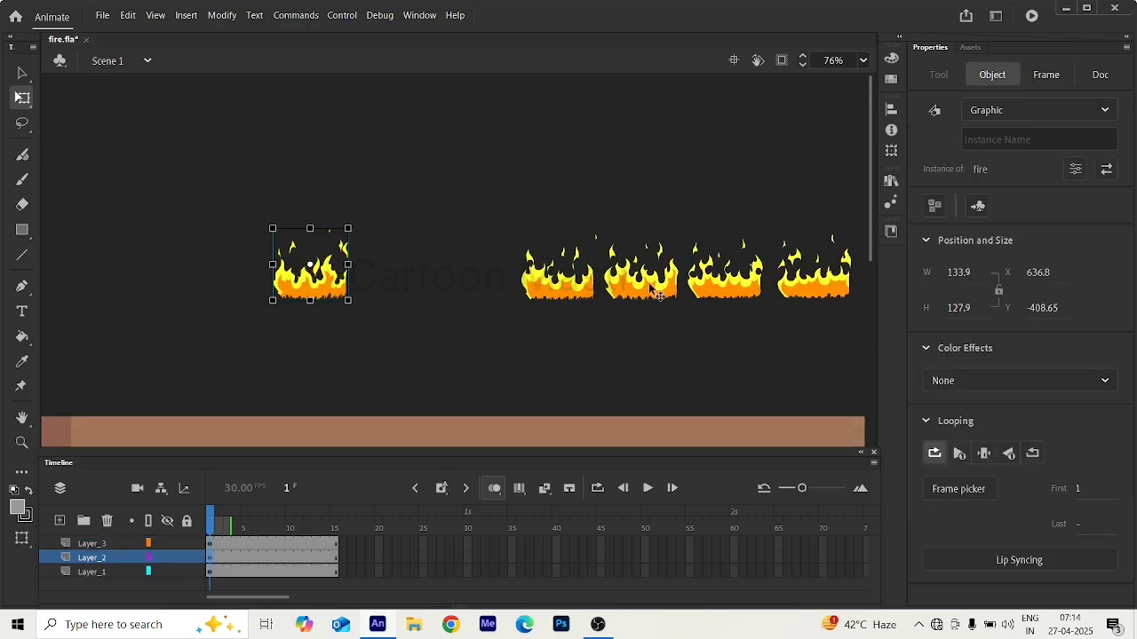
left_click(555, 297)
left_click(649, 295)
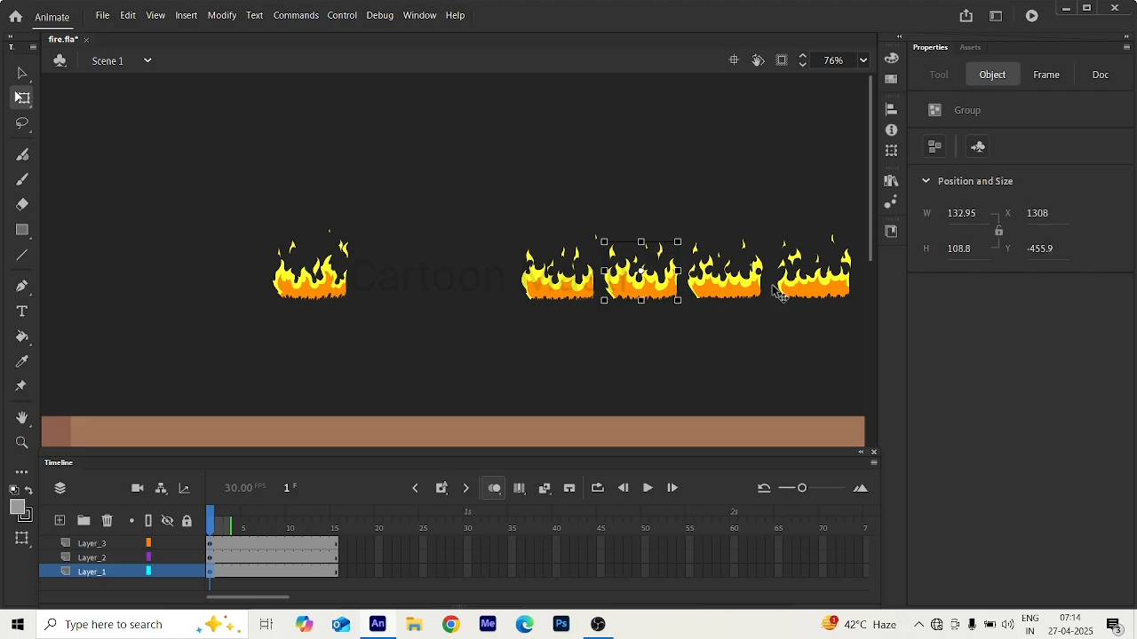
left_click(773, 286)
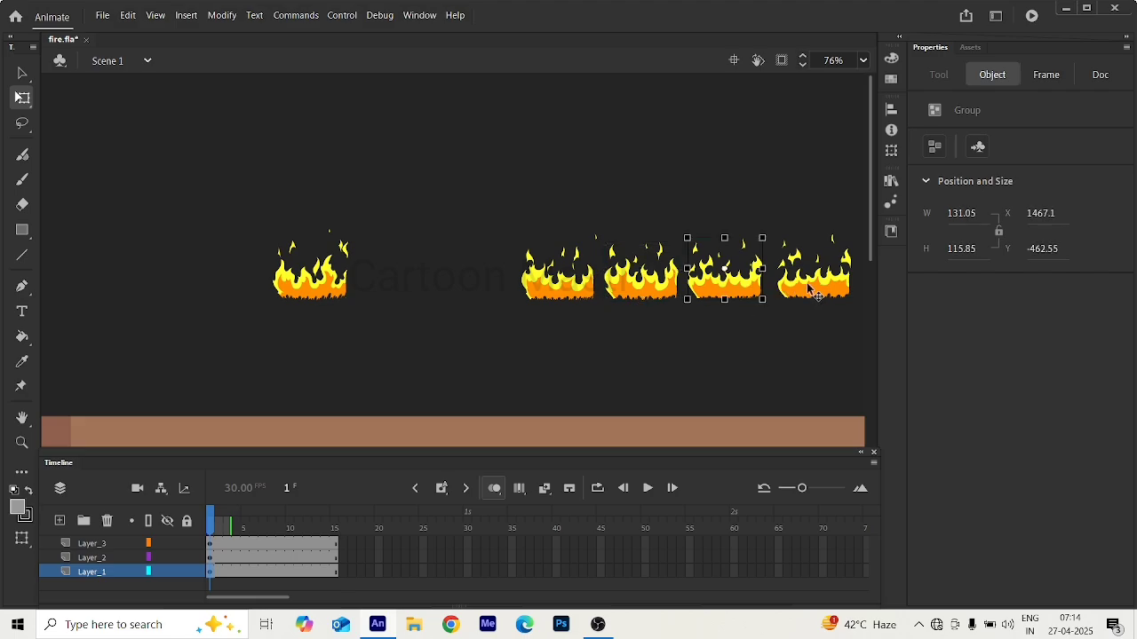
left_click(561, 298)
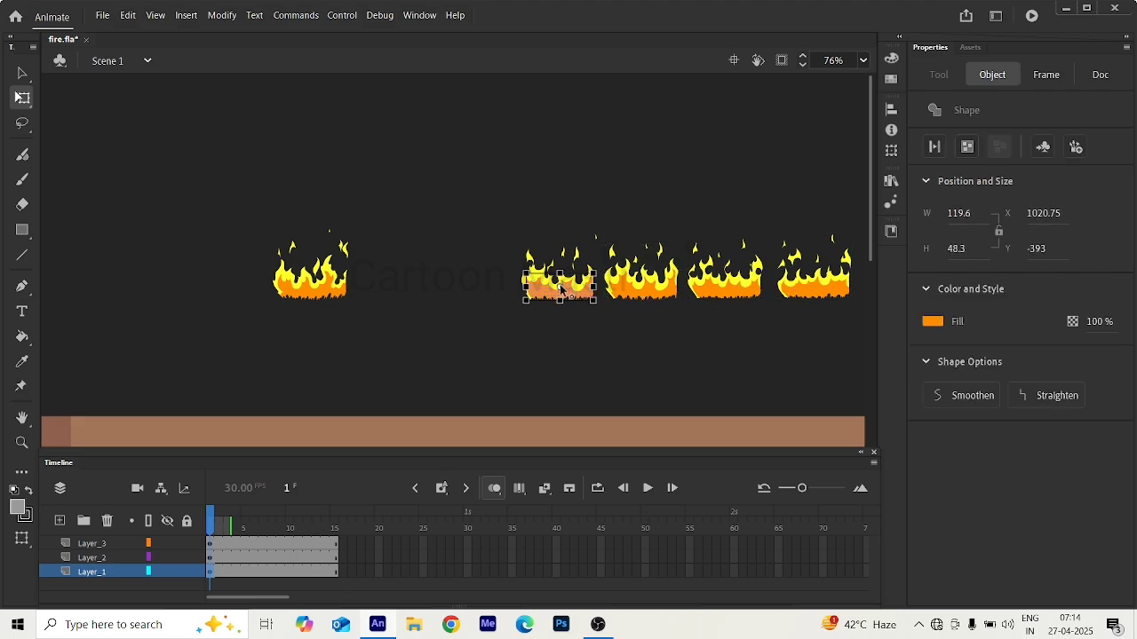
key("Delete")
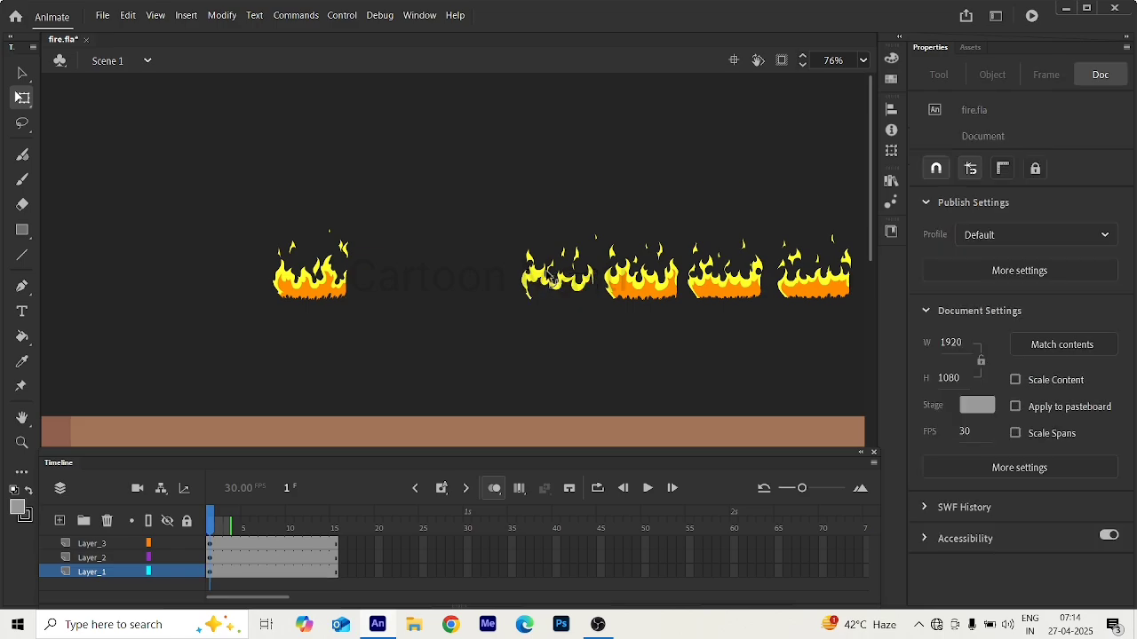
key("ctrl+z")
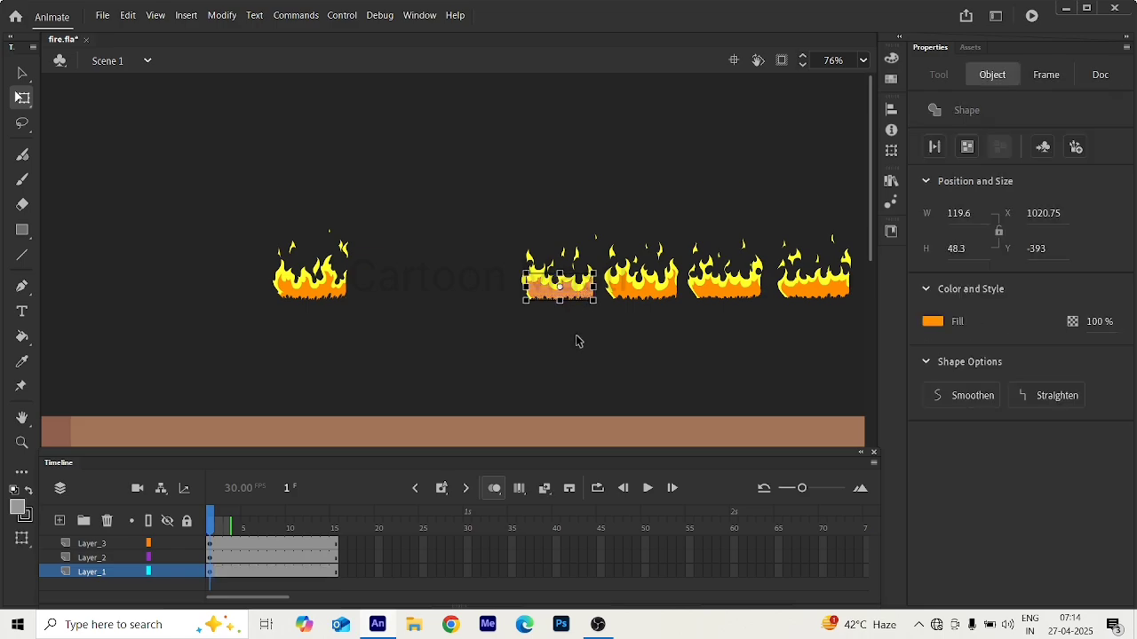
Group all the loose shapes of the fourth flame drawing on Layer_1 and cut the group.
left_click(489, 254)
left_click_drag(496, 205, 593, 336)
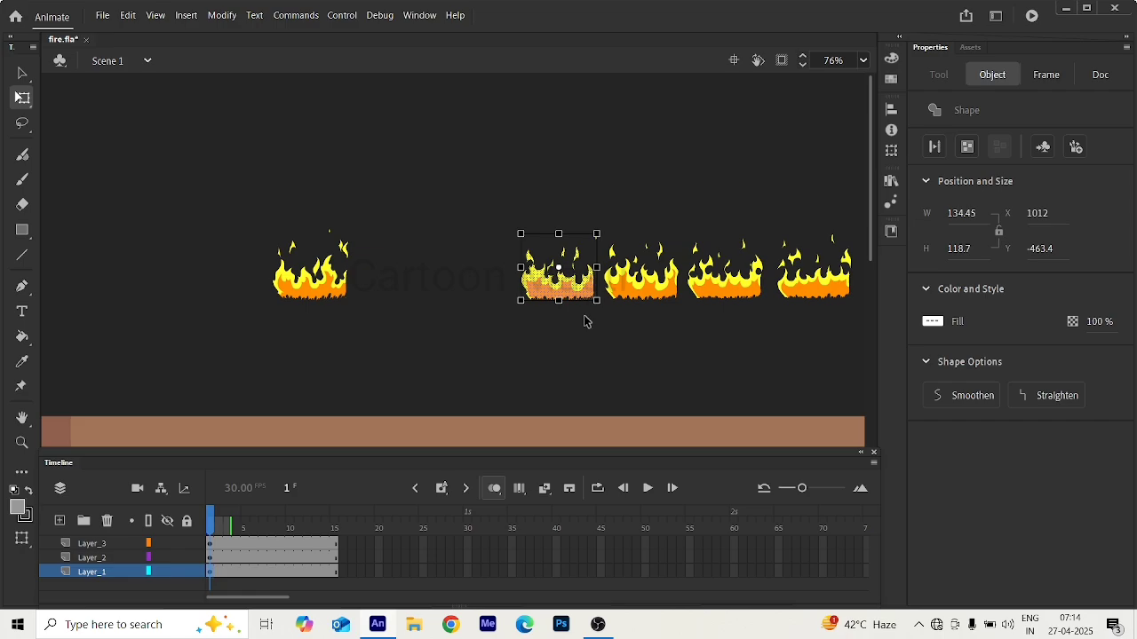
key("ctrl+g")
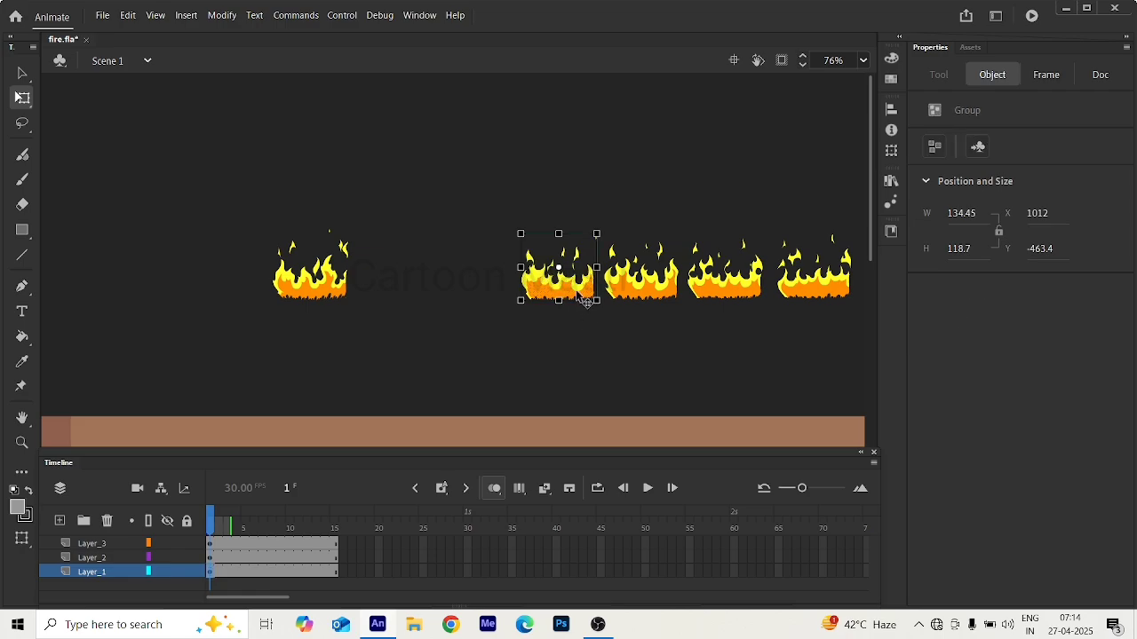
key("Delete")
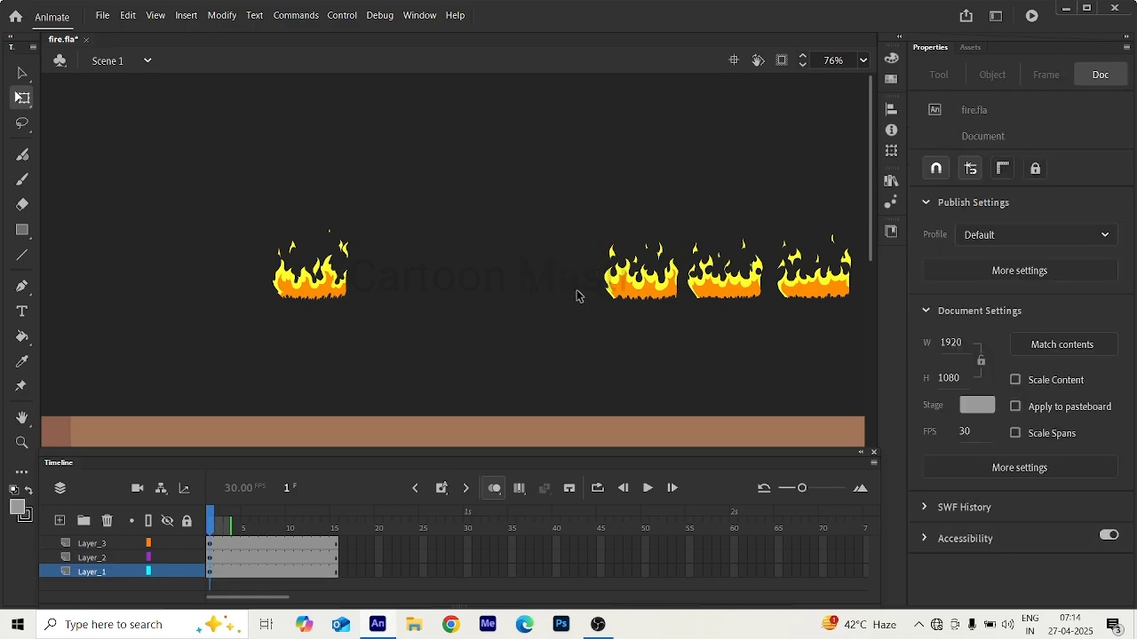
Enter the fire symbol and paste the fourth flame drawing on a blank keyframe at frame 4.
left_click(308, 291)
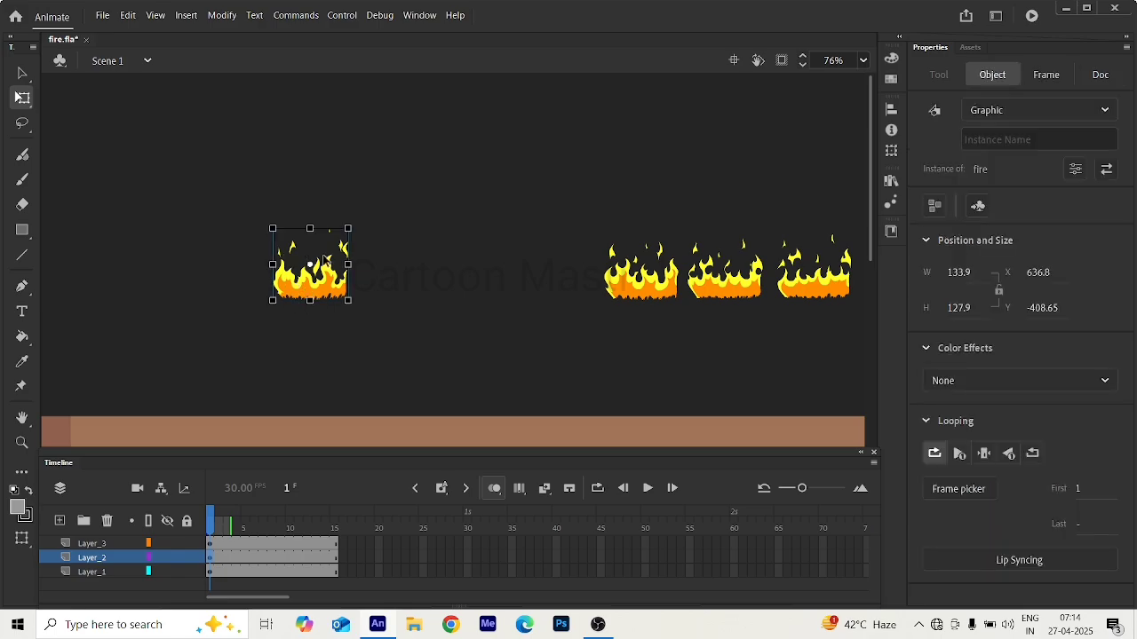
double_click(304, 294)
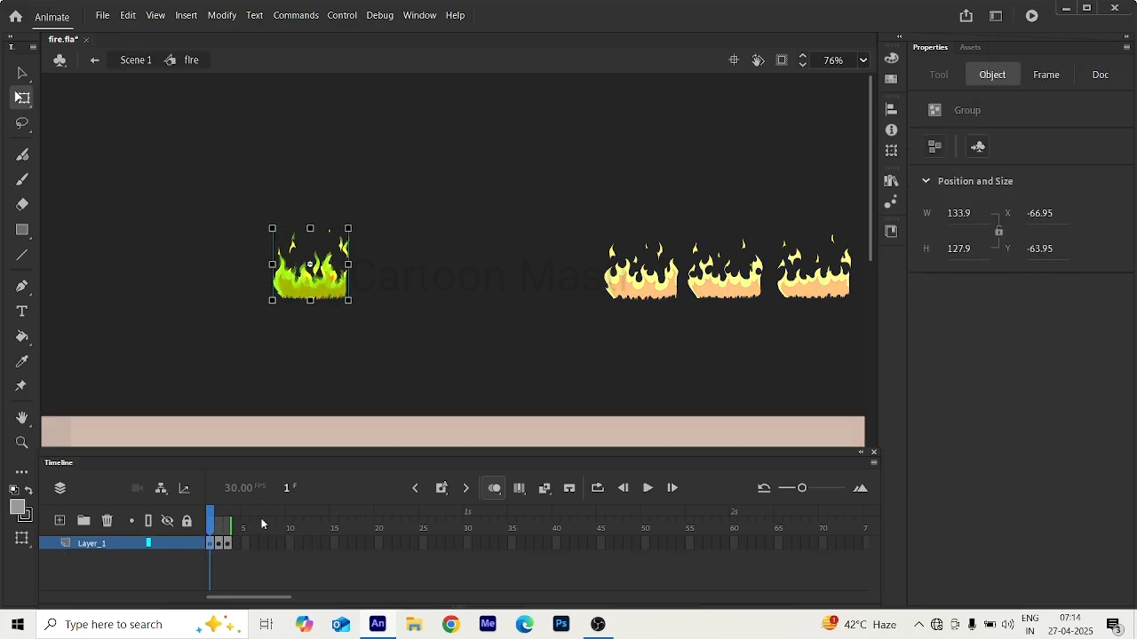
left_click(228, 546)
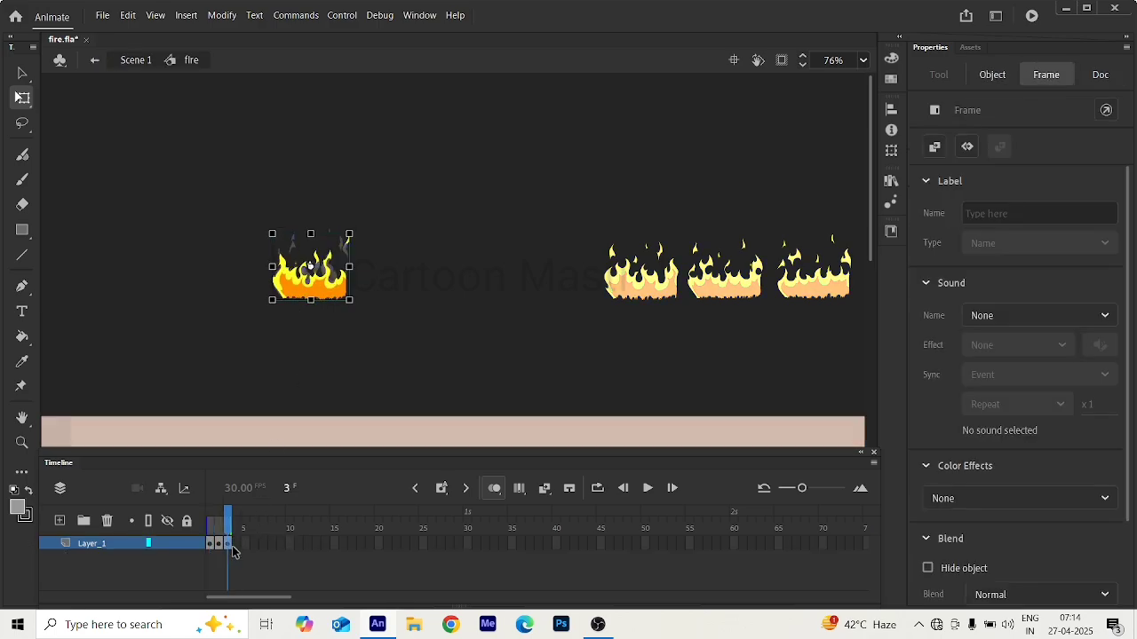
left_click(235, 544)
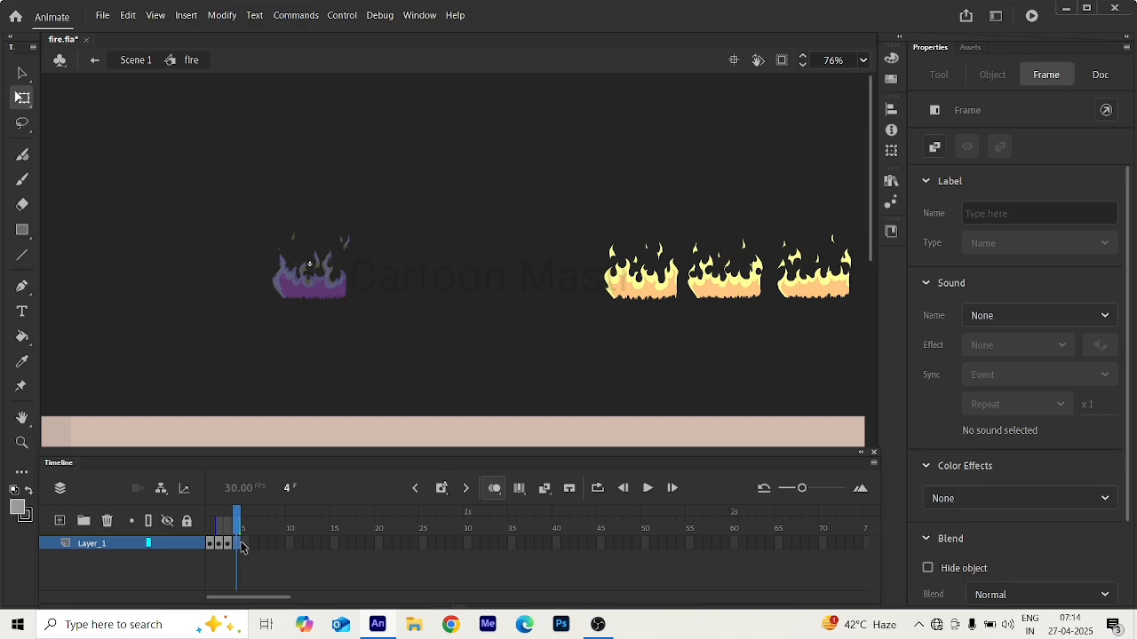
key("ctrl+v")
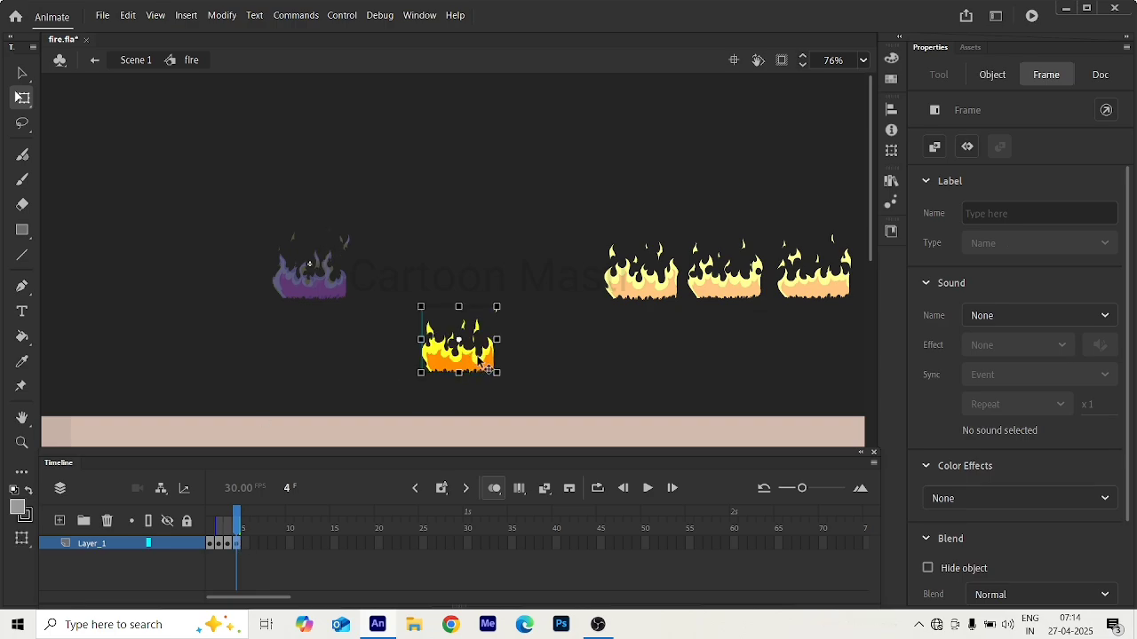
Align the fourth flame drawing on frame 4 over the onion-skinned flames, matching their base and edges.
left_click_drag(441, 345, 299, 266)
left_click_drag(345, 297, 324, 296)
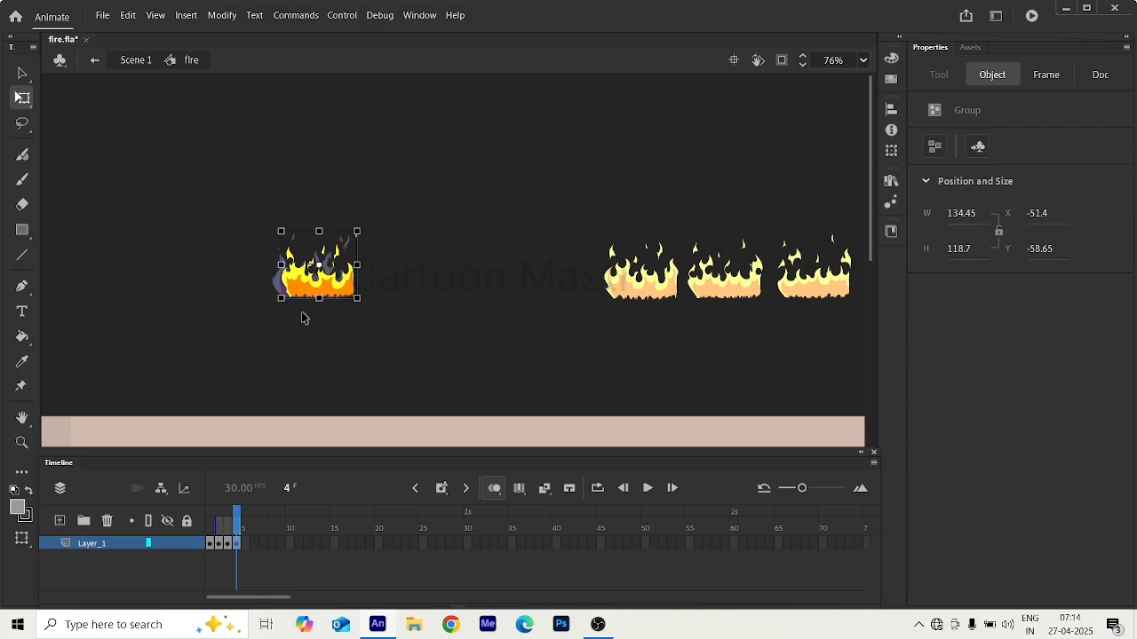
scroll(271, 279, "up", 5)
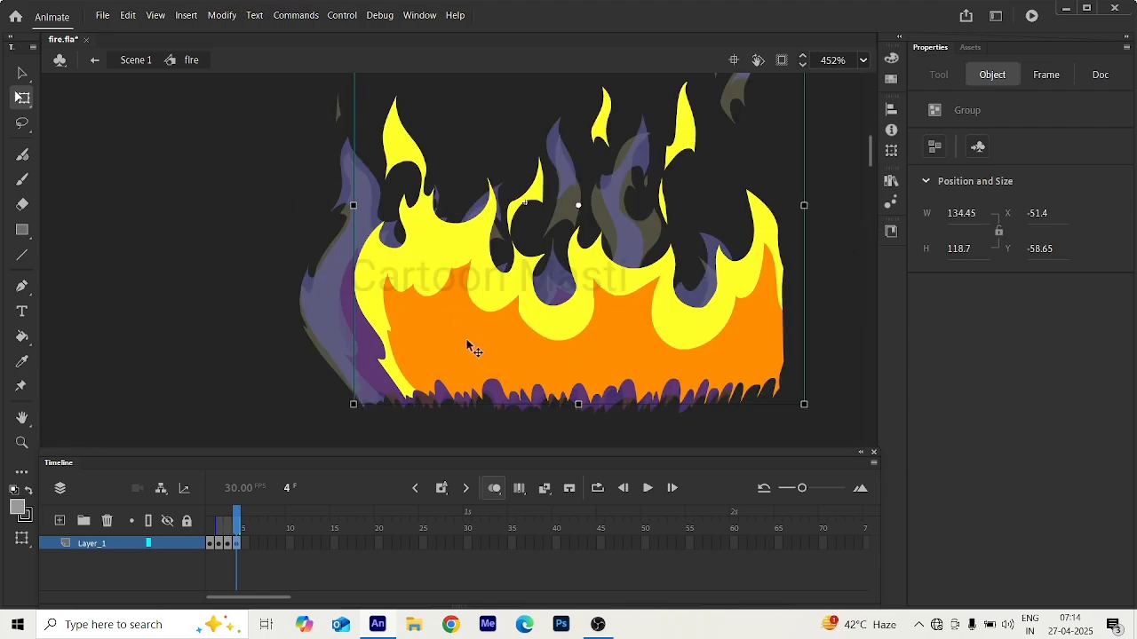
left_click_drag(467, 346, 429, 363)
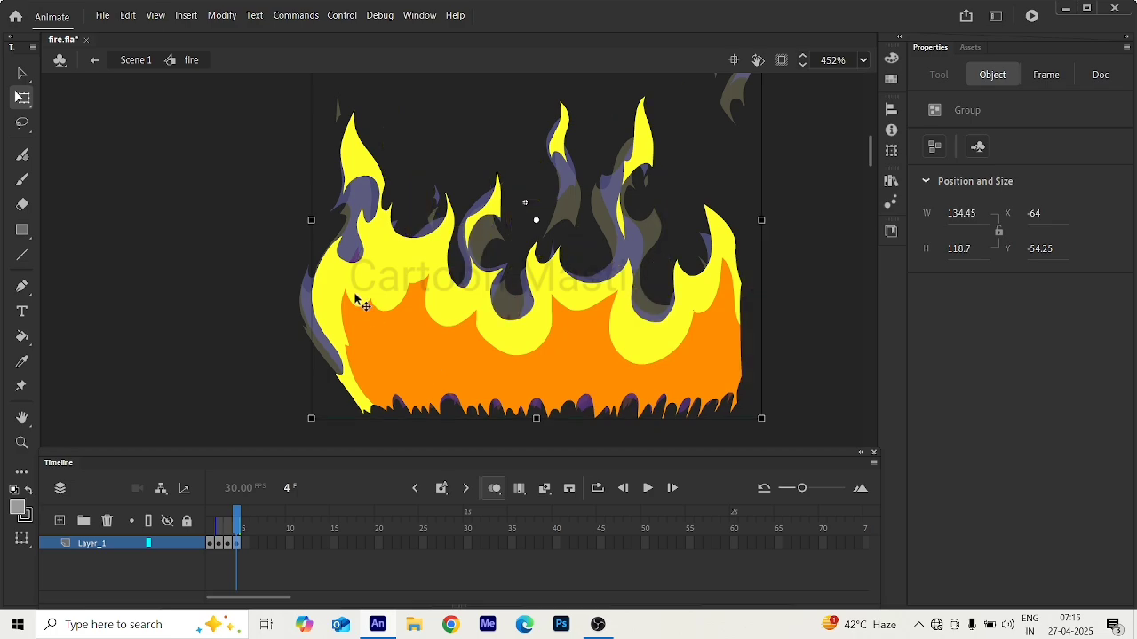
scroll(355, 299, "down", 4)
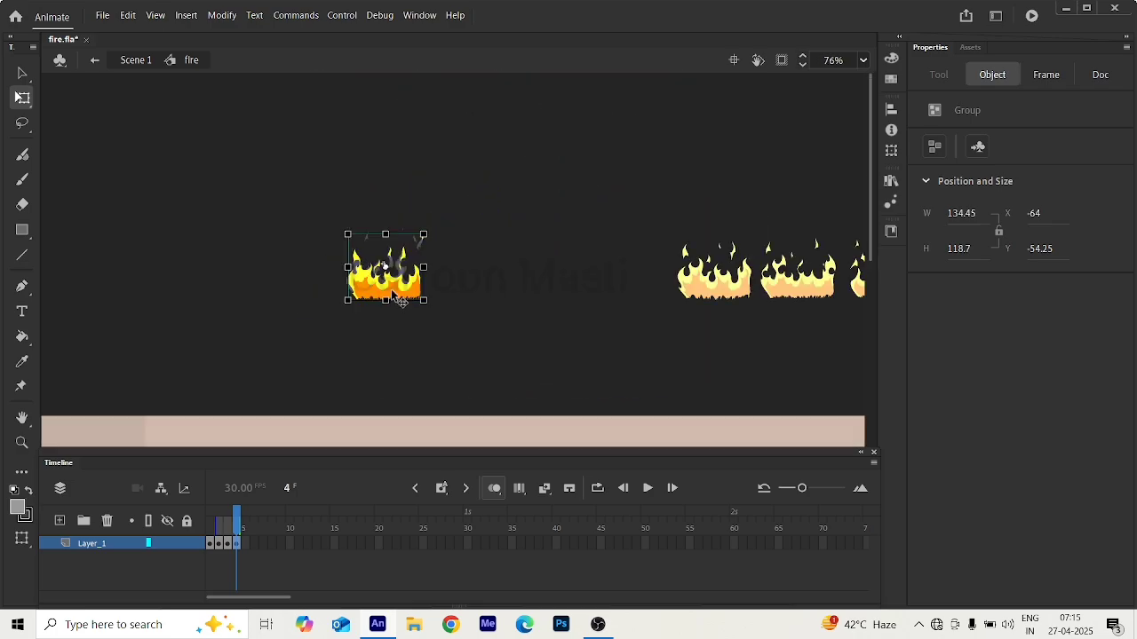
Exit to Scene 1, return to frame 1, and cut the fifth flame drawing from Layer_1.
left_click(94, 60)
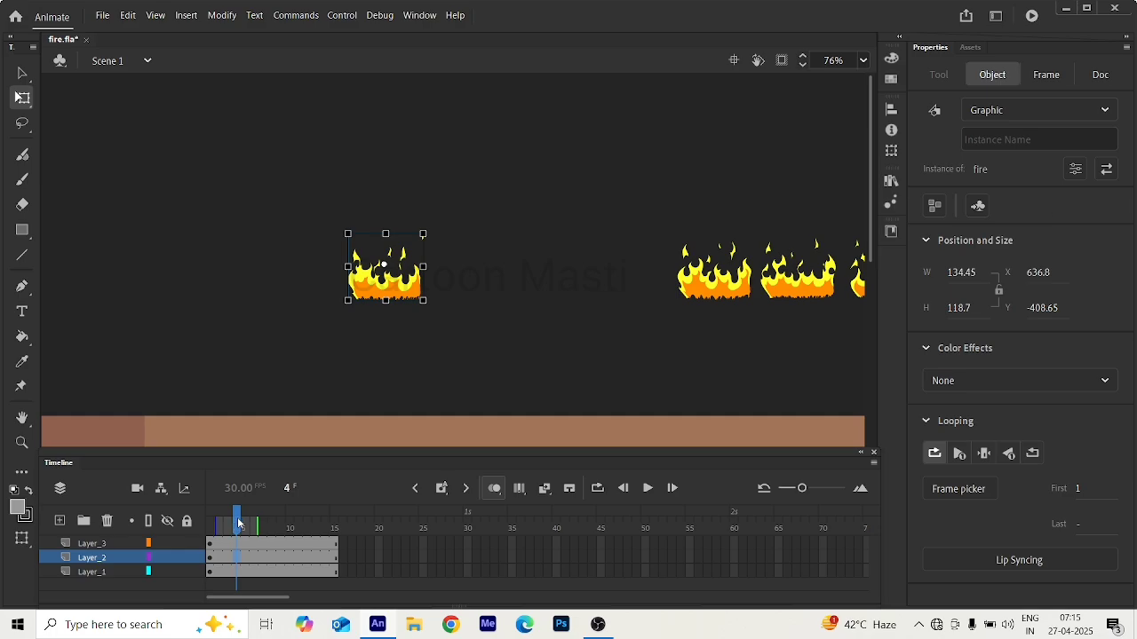
left_click_drag(238, 524, 211, 524)
left_click(448, 339)
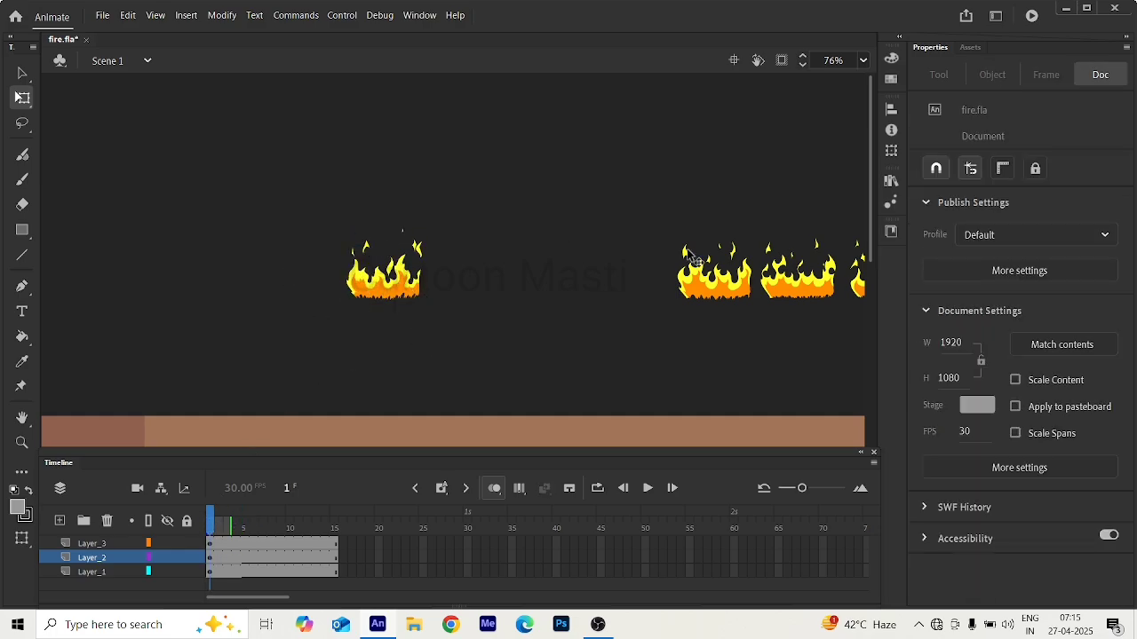
left_click(717, 288)
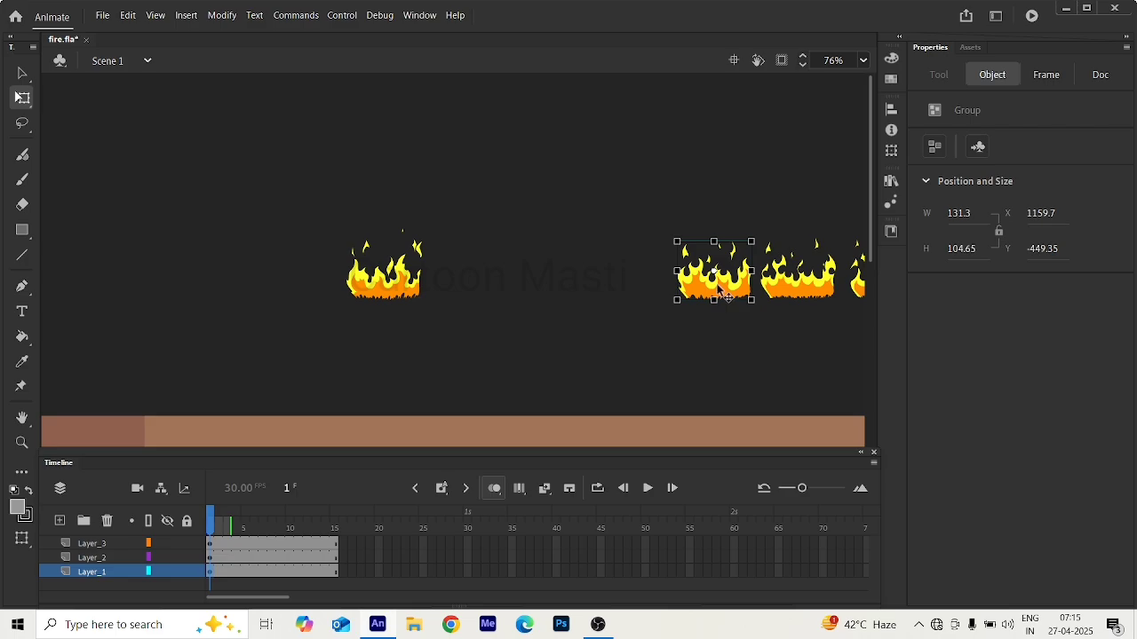
key("Delete")
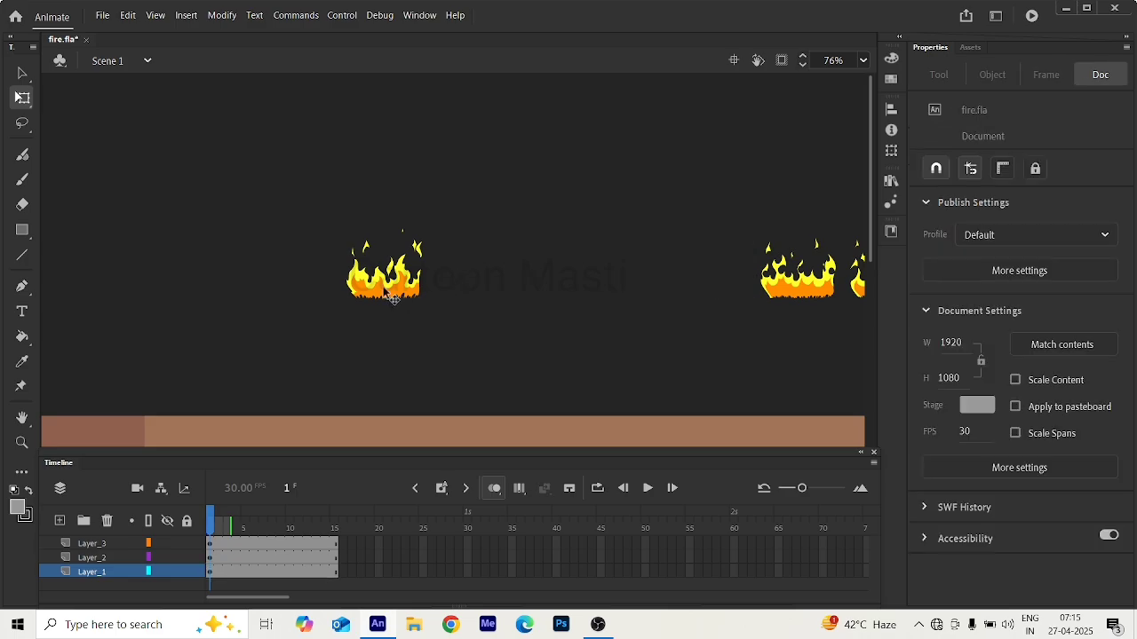
Paste the fifth flame drawing on a blank keyframe at frame 5 of the fire symbol, aligned over the onion-skinned flames.
left_click(391, 295)
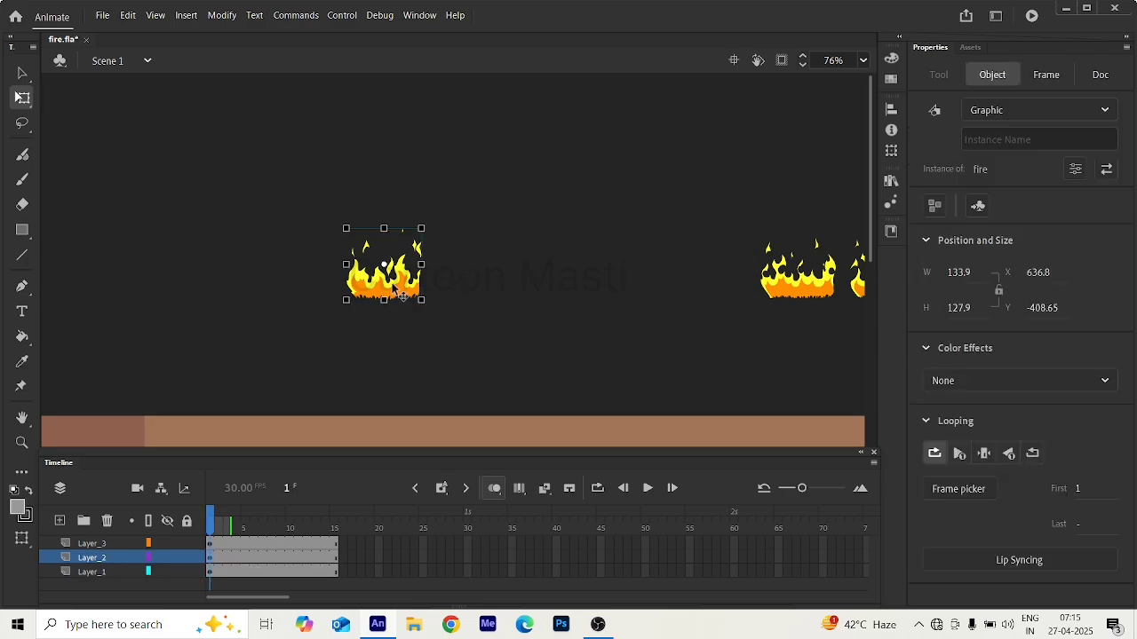
double_click(395, 290)
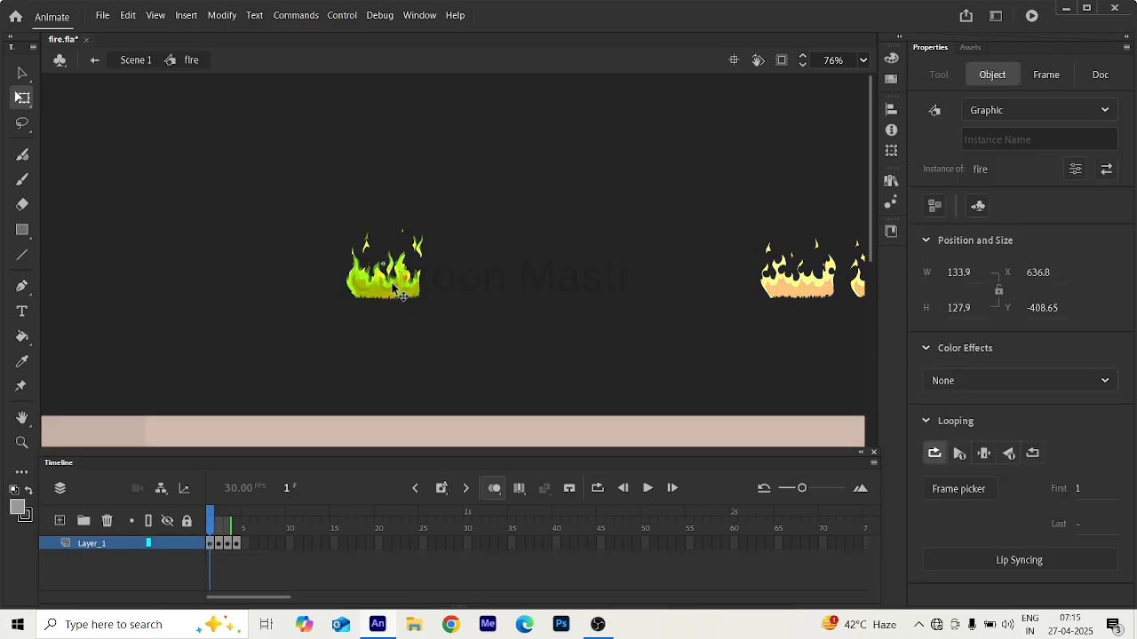
left_click(238, 544)
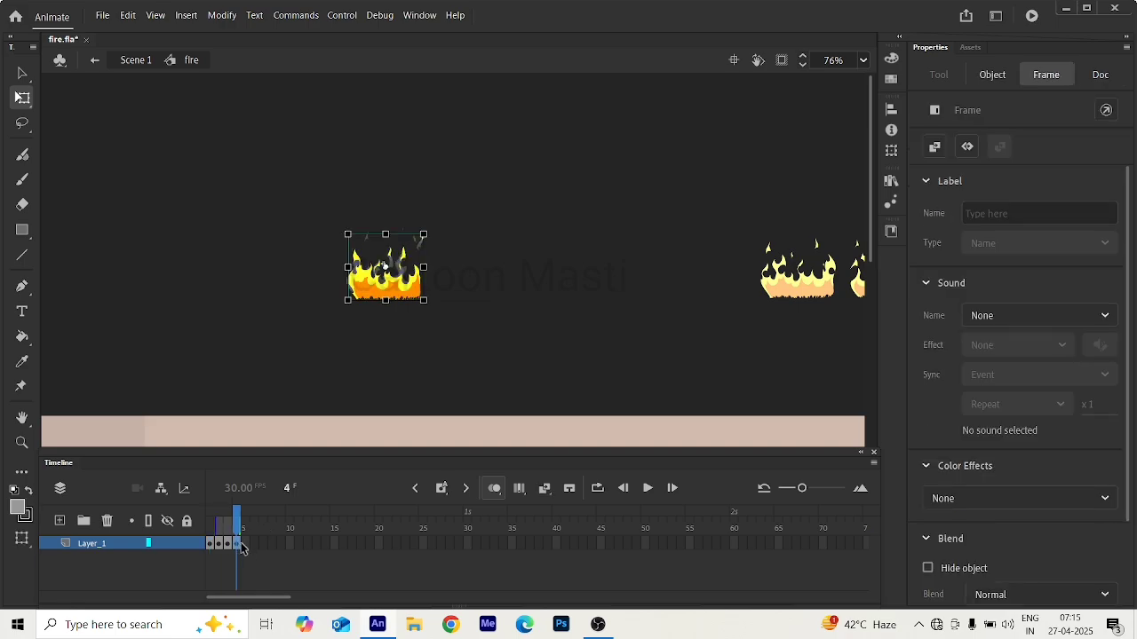
left_click(245, 544)
key("Delete")
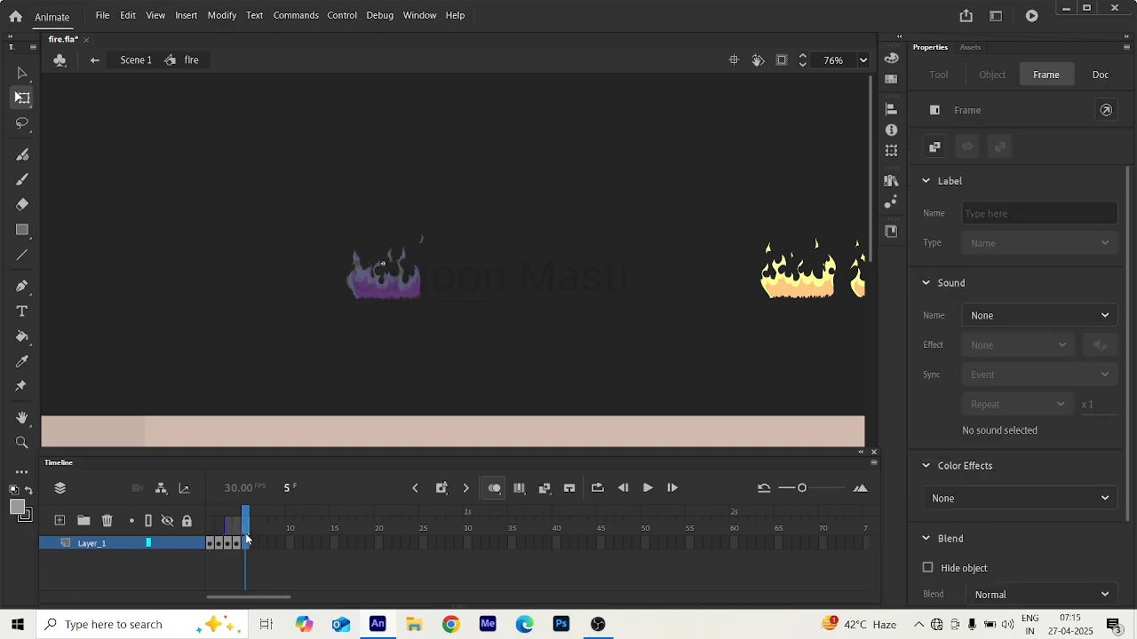
key("ctrl+v")
left_click_drag(469, 357, 410, 300)
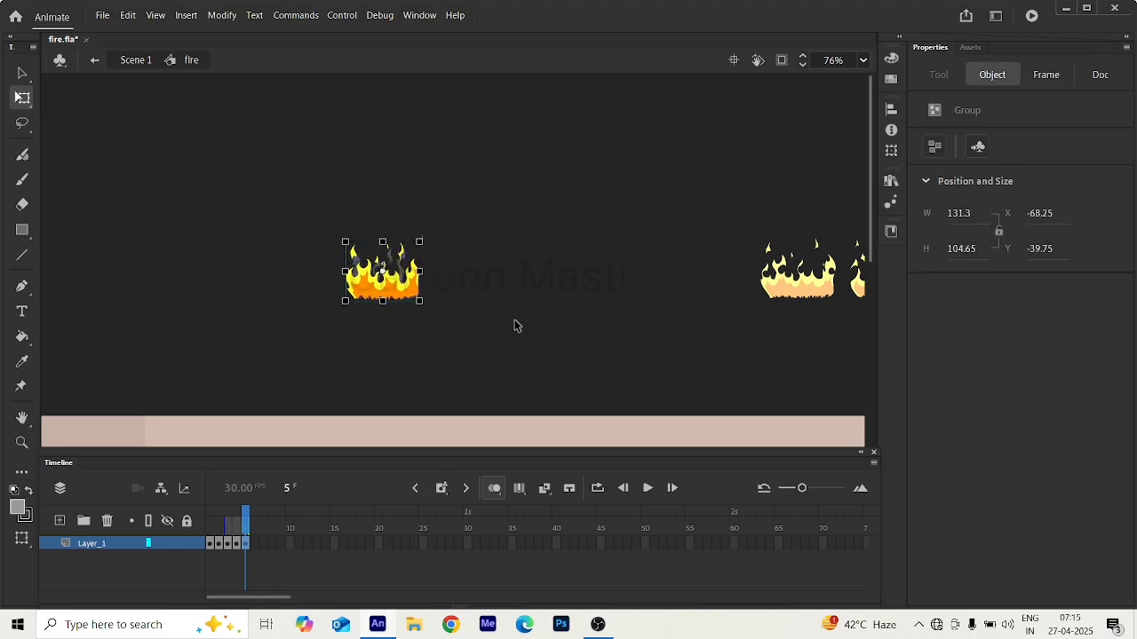
left_click(281, 167)
Exit to Scene 1, go to frame 1, and cut the sixth flame drawing from Layer_1.
left_click(94, 60)
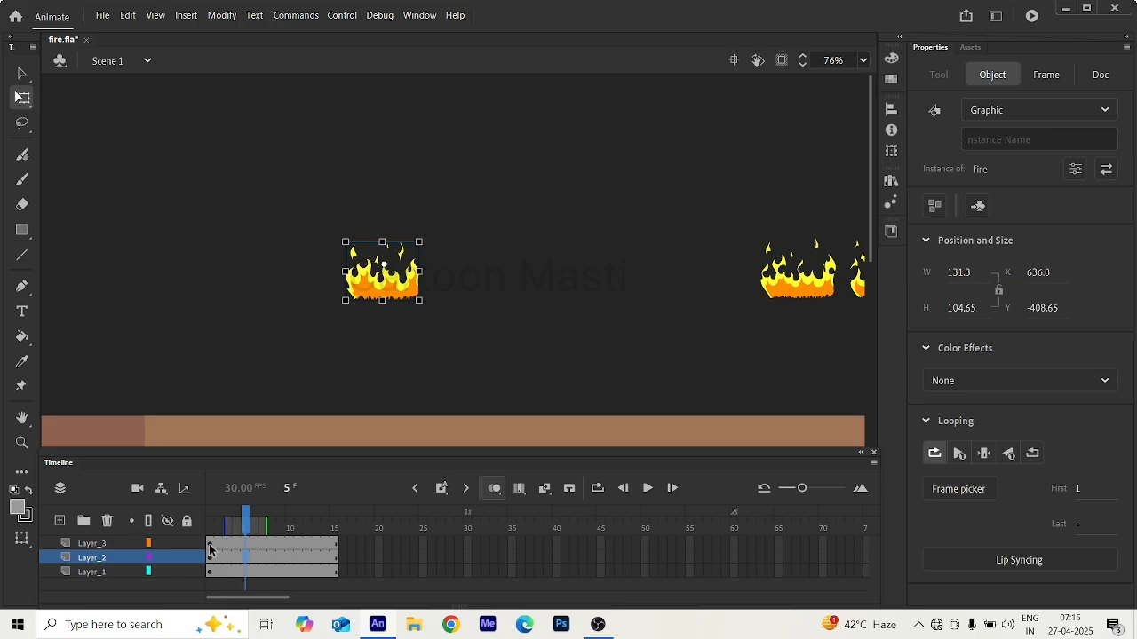
left_click(210, 544)
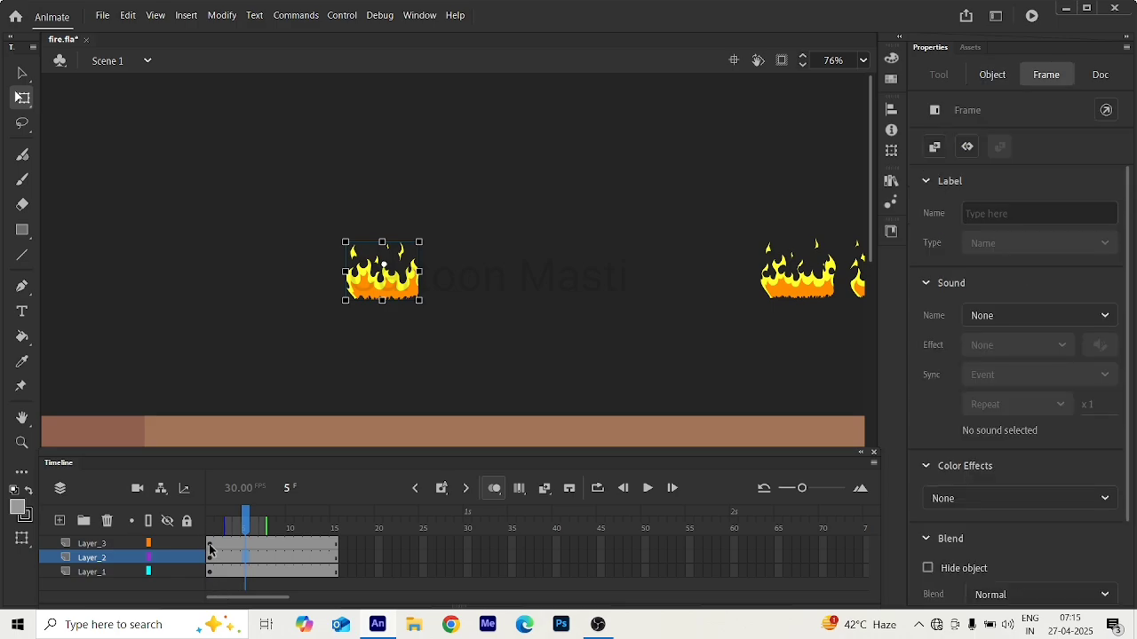
left_click(803, 289)
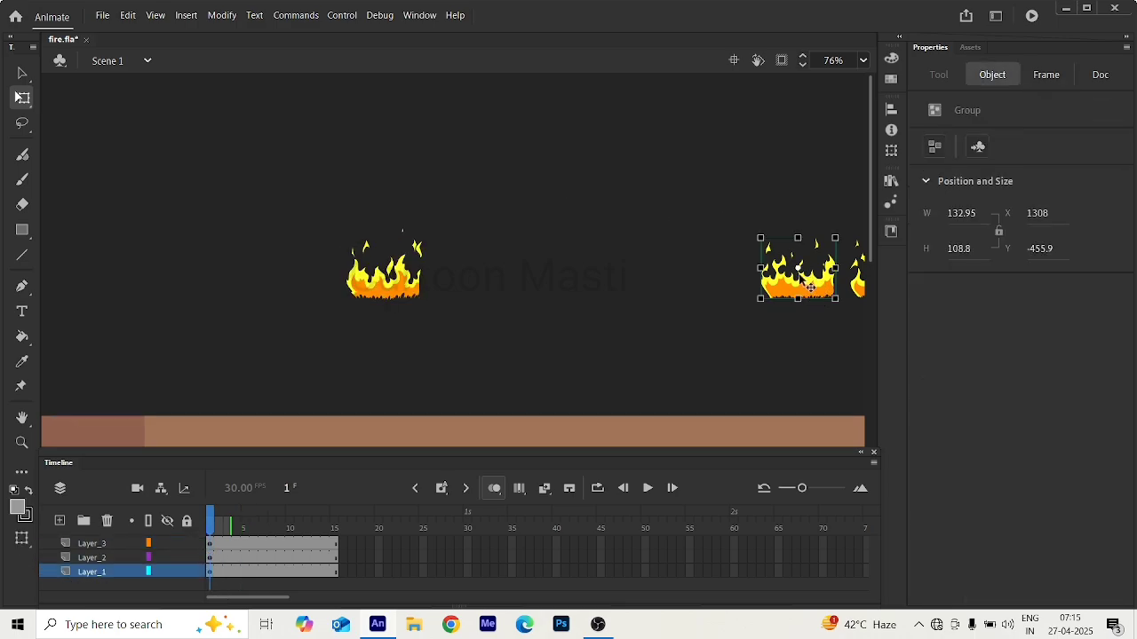
key("Delete")
Paste the sixth flame drawing on a blank keyframe at frame 6 of the fire symbol, aligned over the onion-skinned flames, and exit to Scene 1.
left_click(402, 295)
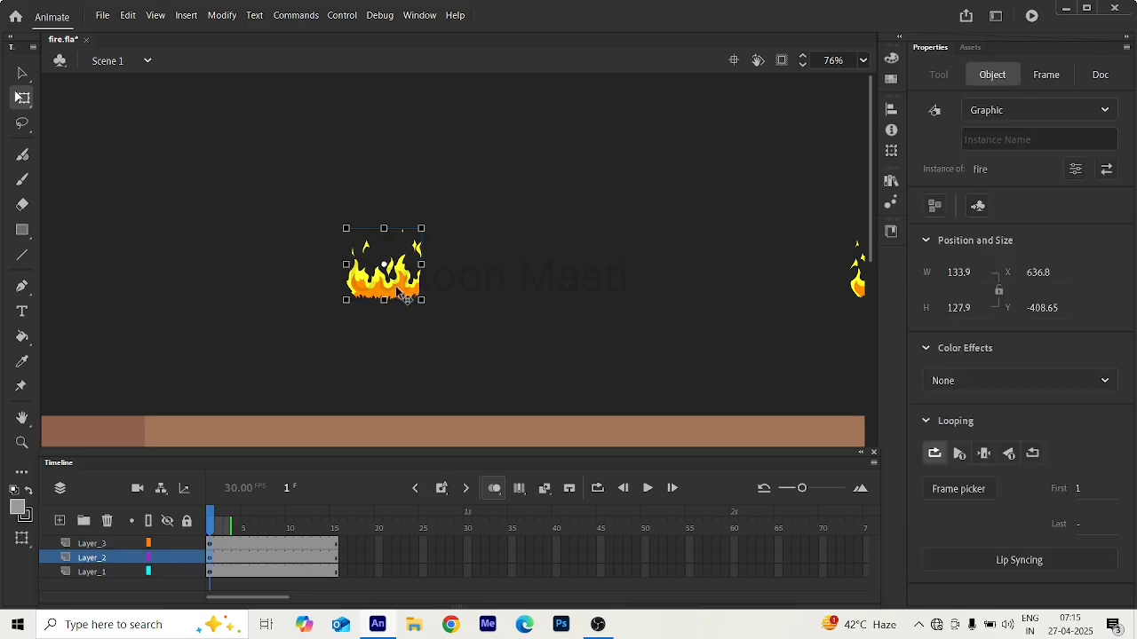
double_click(402, 296)
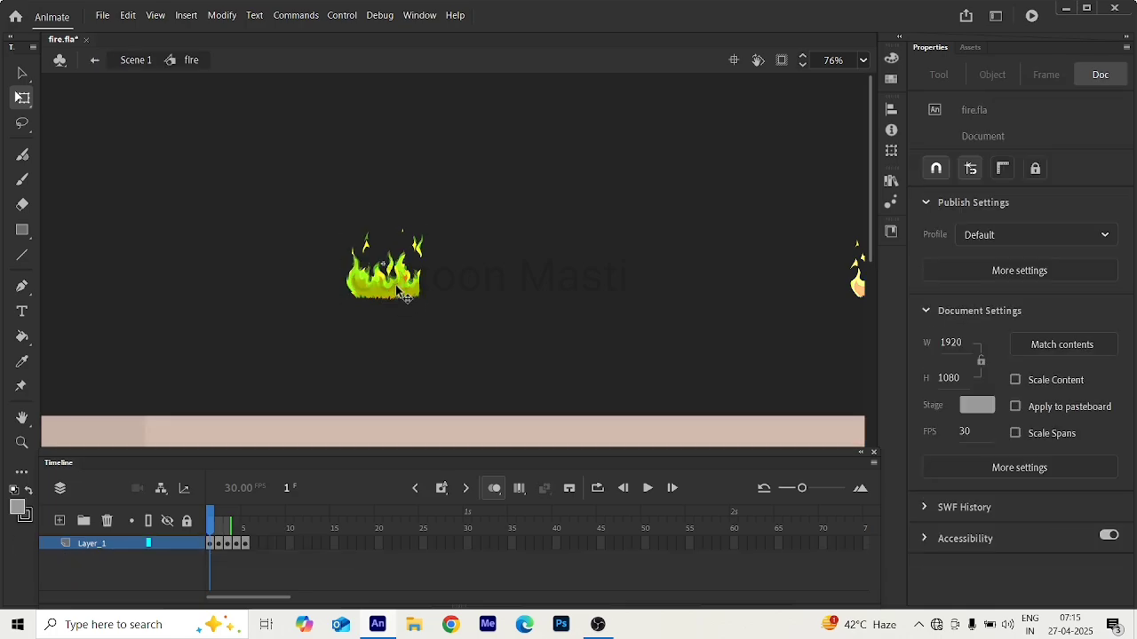
left_click(245, 544)
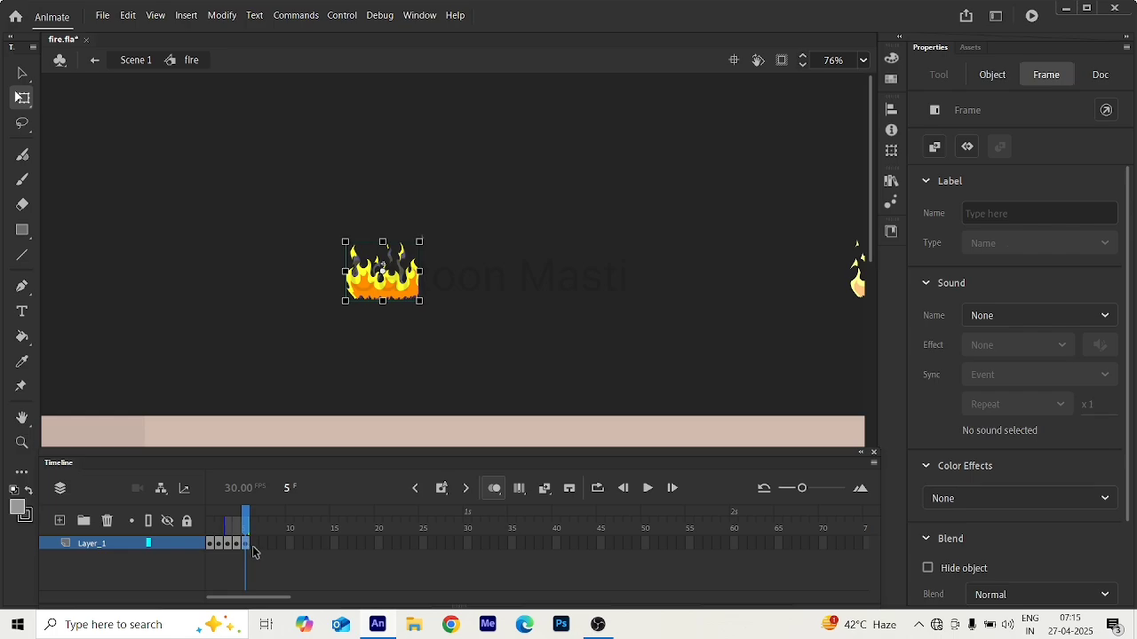
left_click(254, 544)
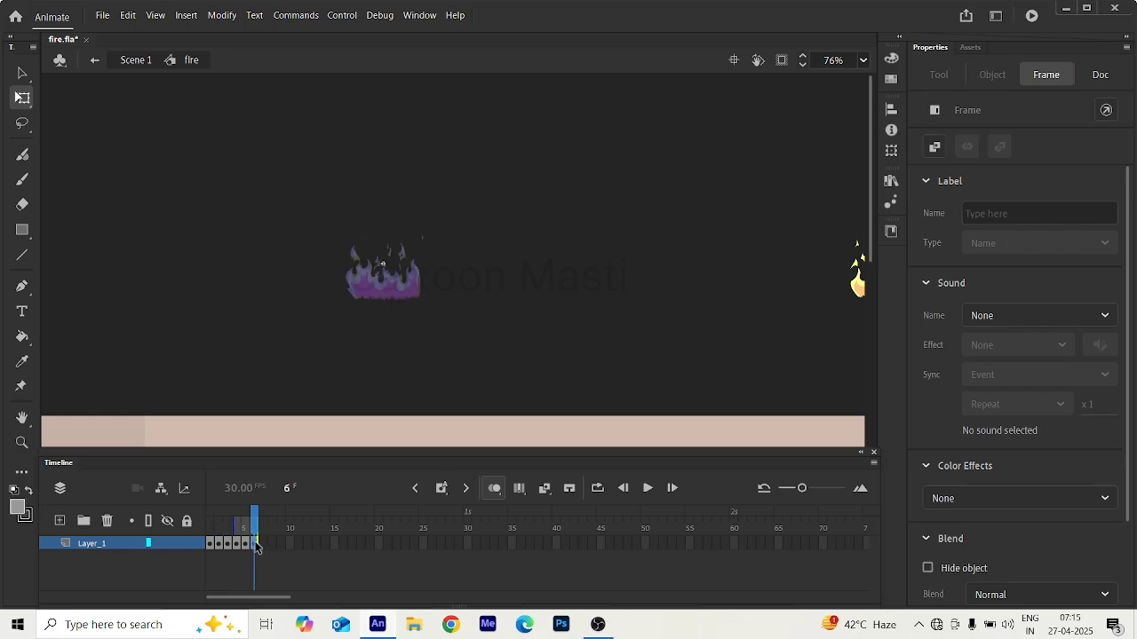
key("ctrl+v")
left_click_drag(480, 365, 407, 297)
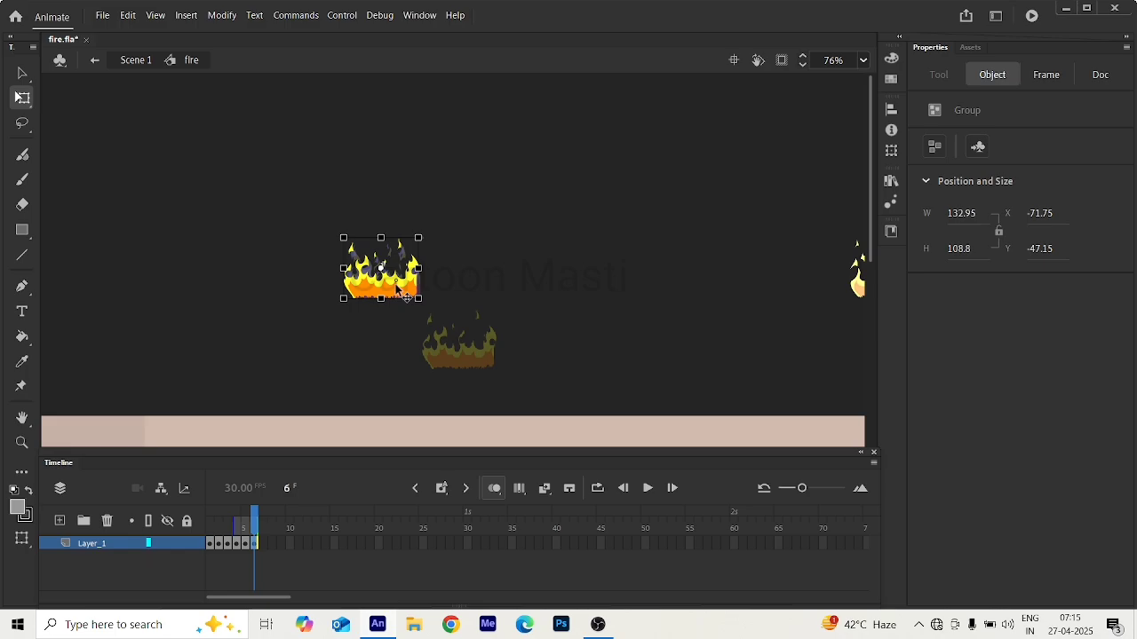
left_click(482, 303)
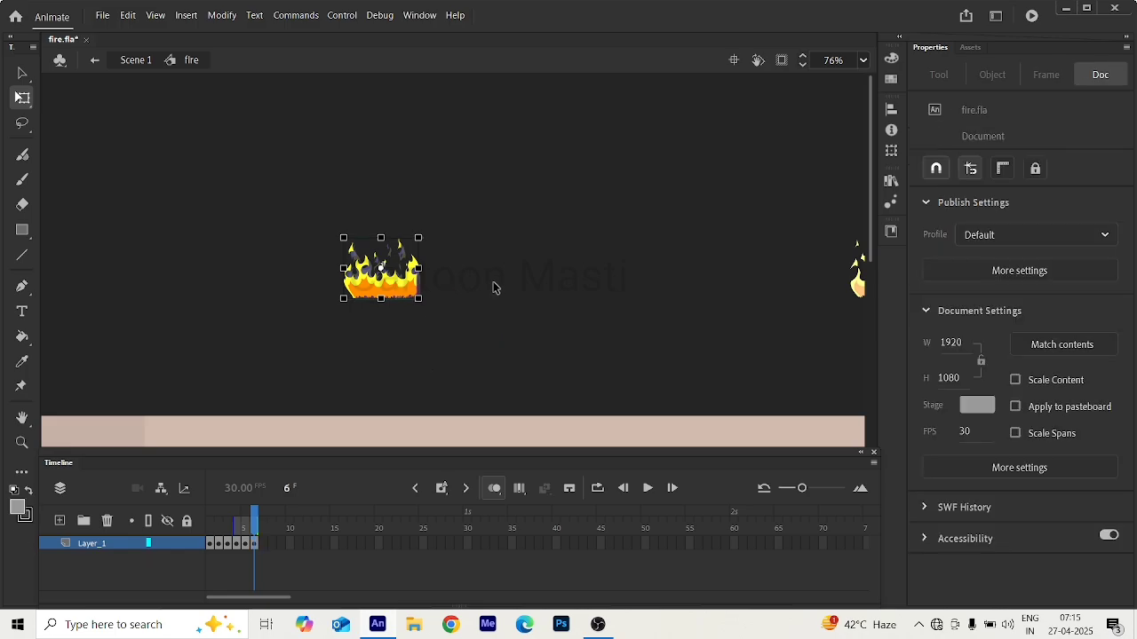
left_click(95, 60)
scroll(533, 292, "down", 2)
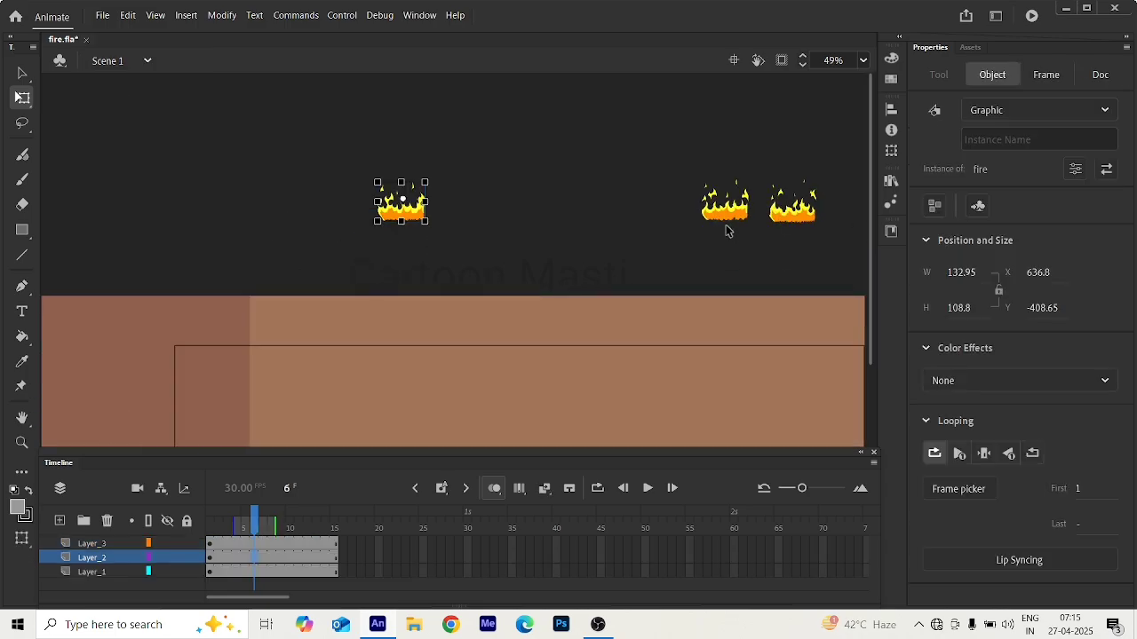
left_click(737, 213)
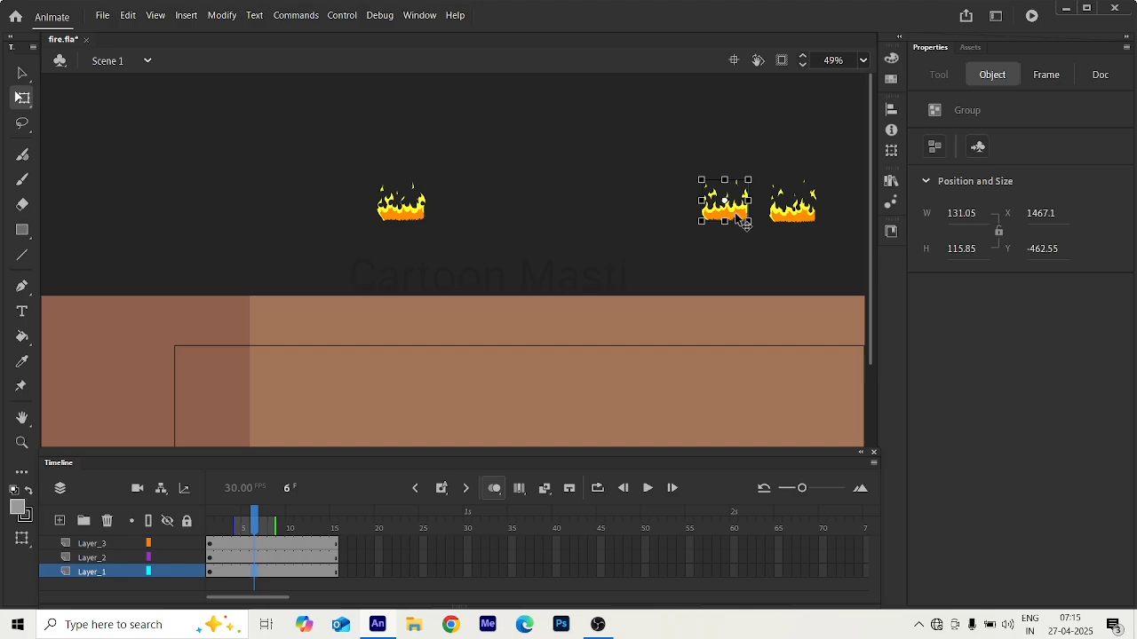
key("F7")
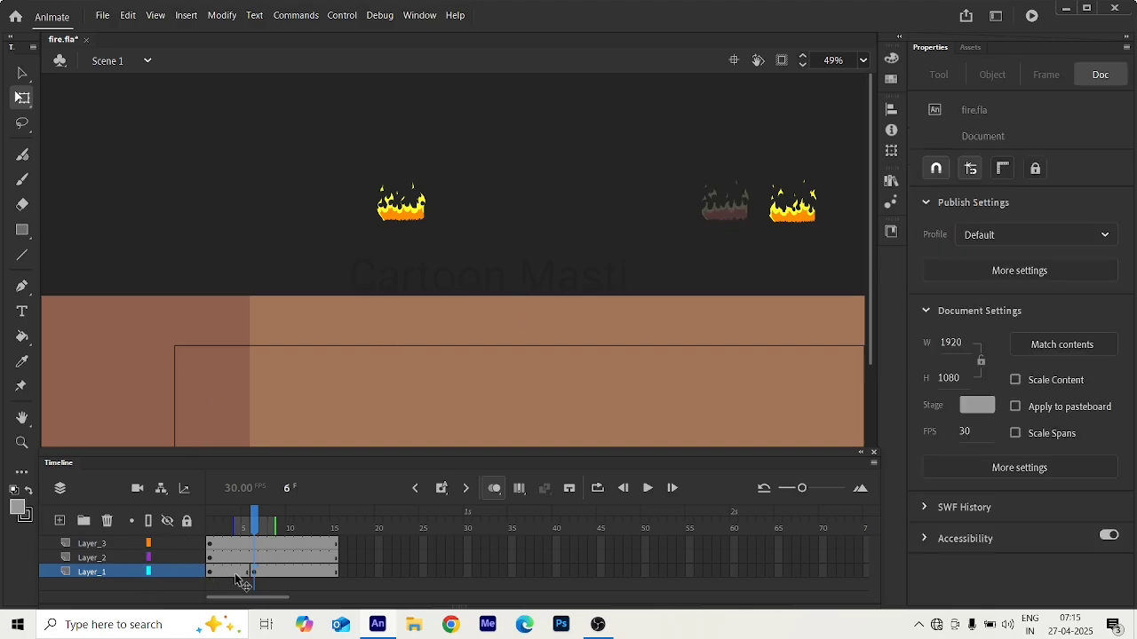
key("ctrl+z")
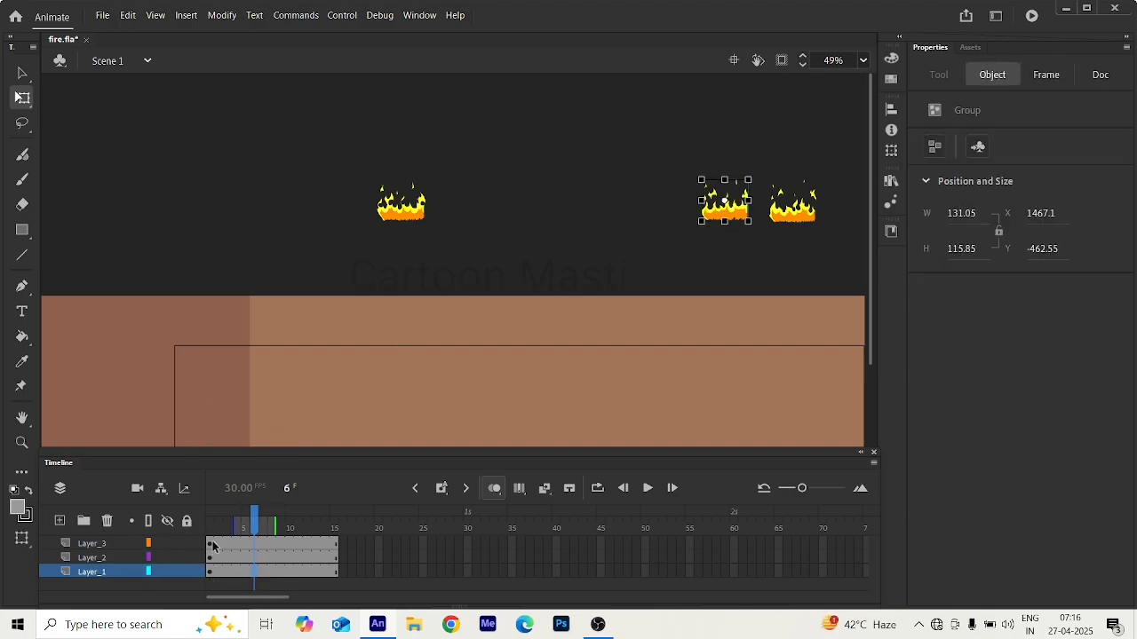
Go to frame 1 of Scene 1 and cut the seventh flame drawing from Layer_1.
left_click(212, 543)
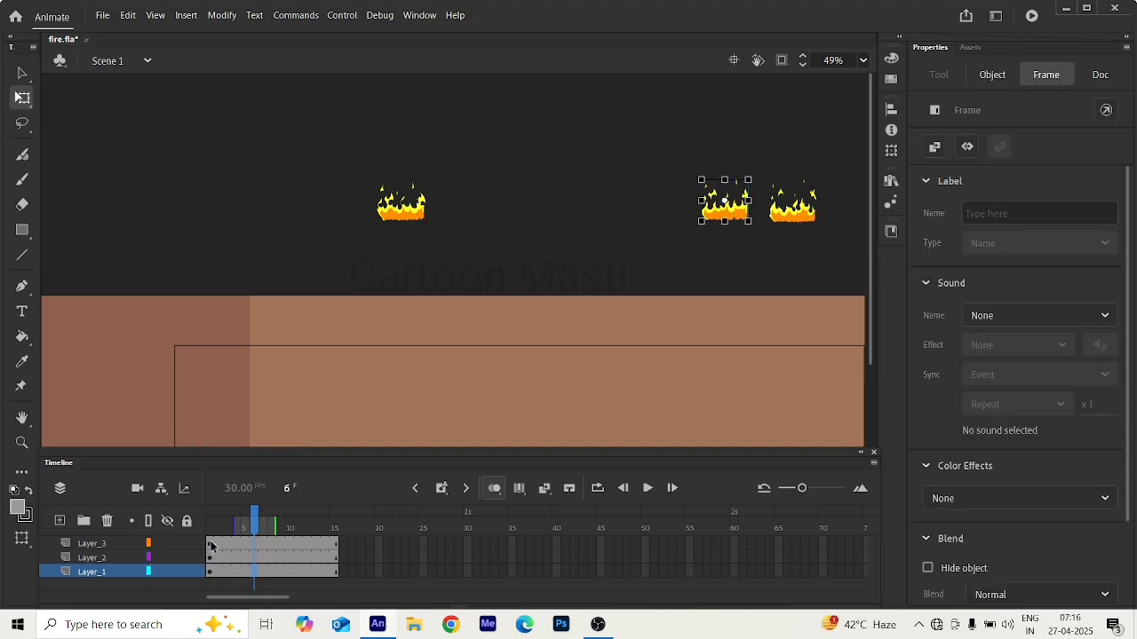
left_click(715, 220)
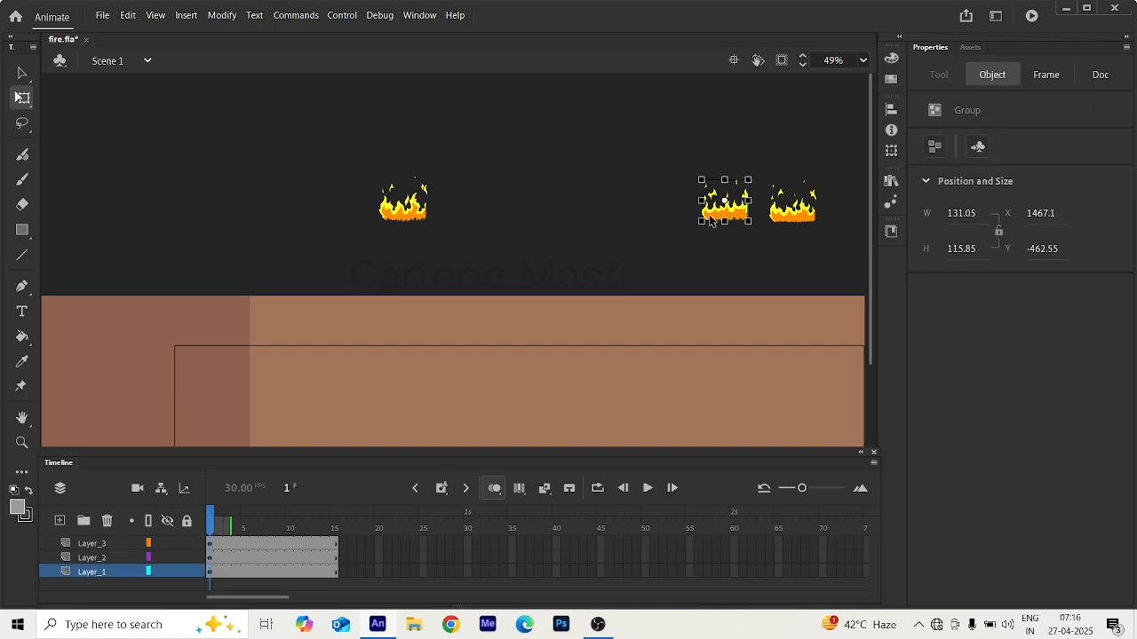
key("Delete")
Paste the seventh flame drawing on a blank keyframe at frame 7 of the fire symbol, aligned over the onion-skinned flames.
left_click(410, 216)
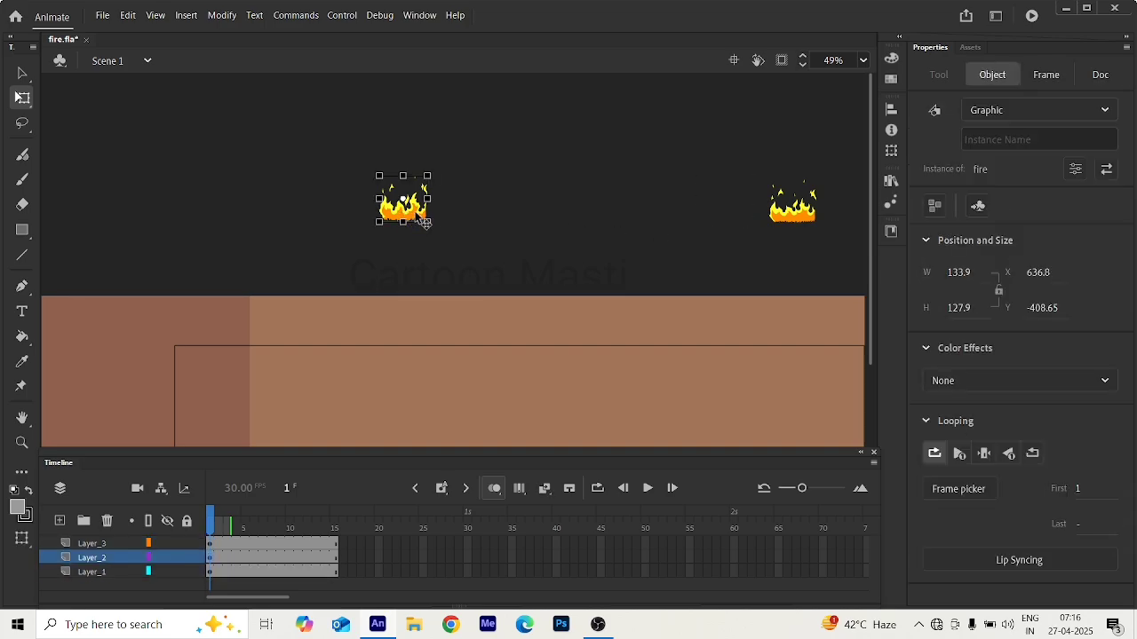
double_click(425, 219)
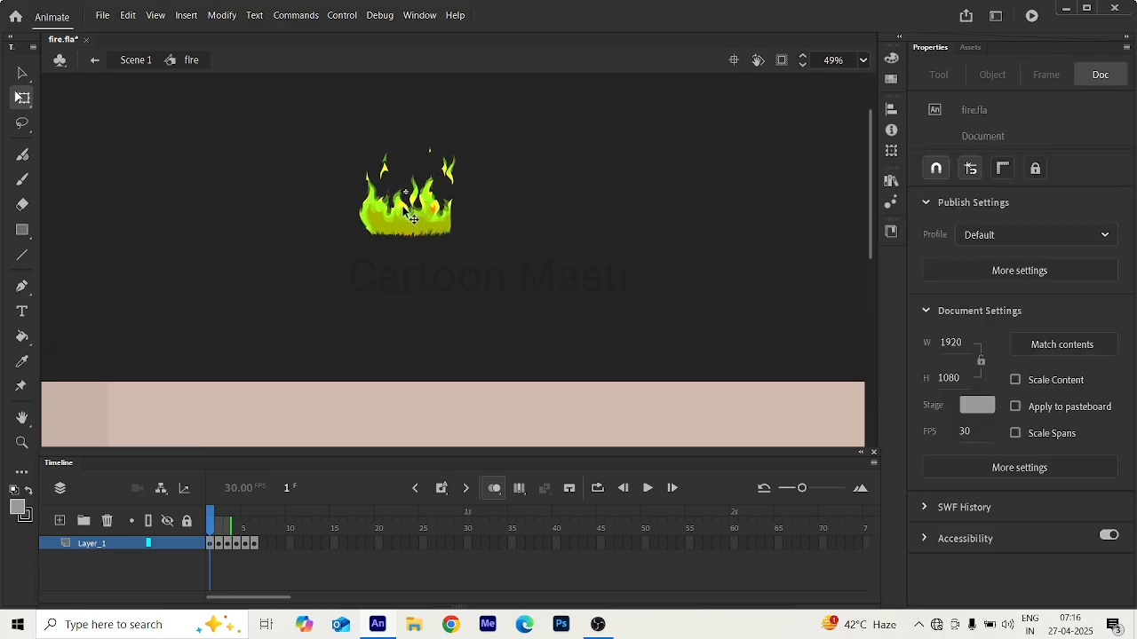
scroll(410, 209, "up", 3)
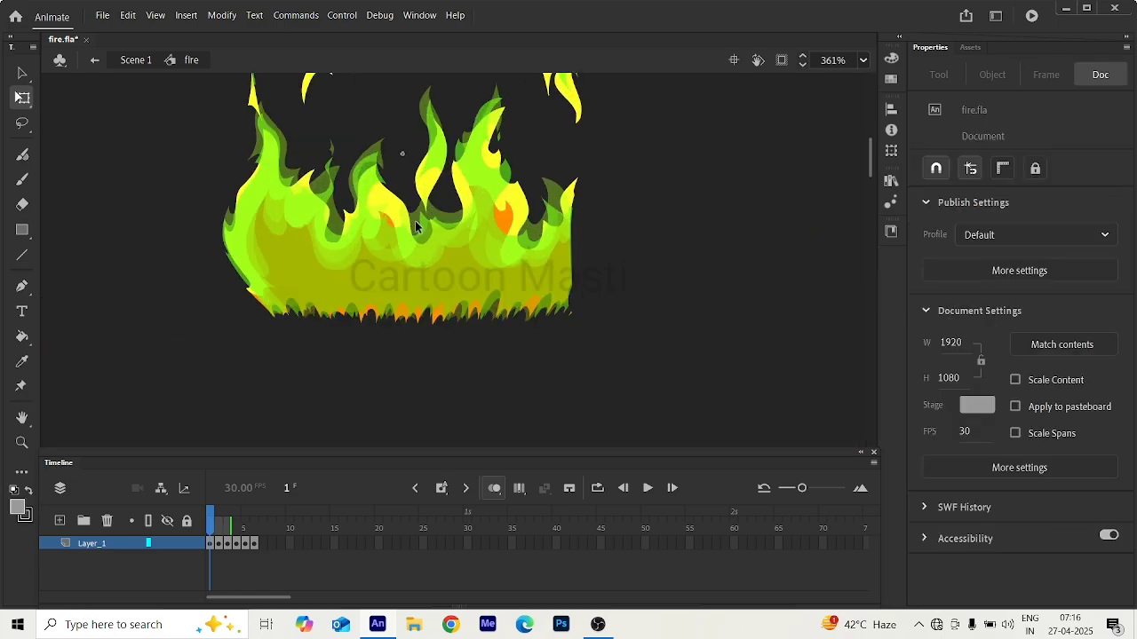
left_click(253, 545)
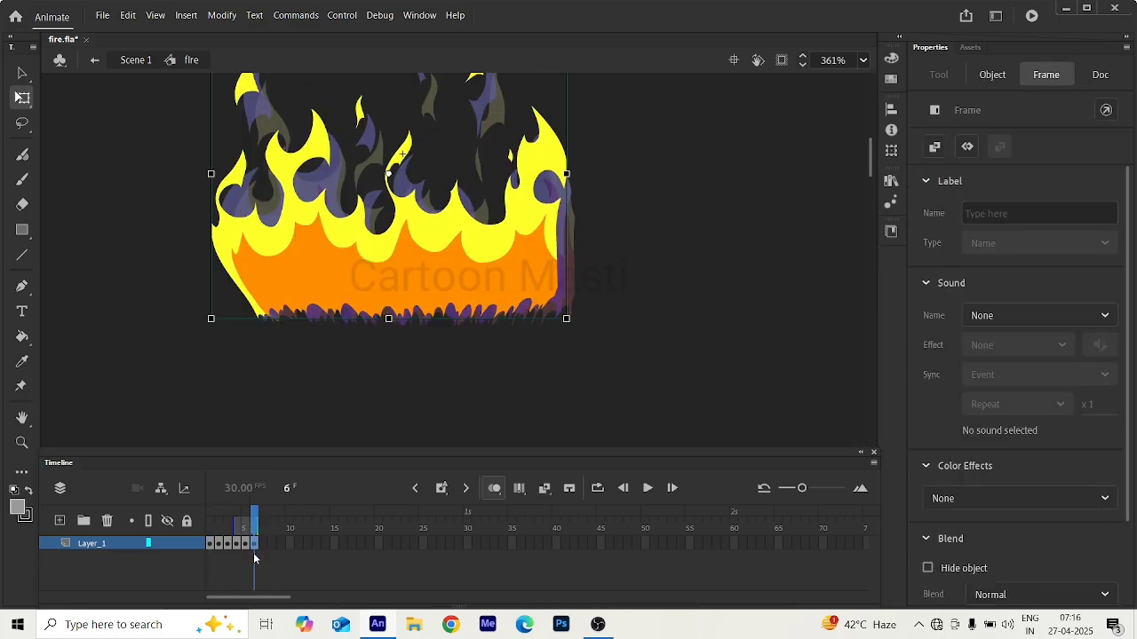
left_click(266, 521)
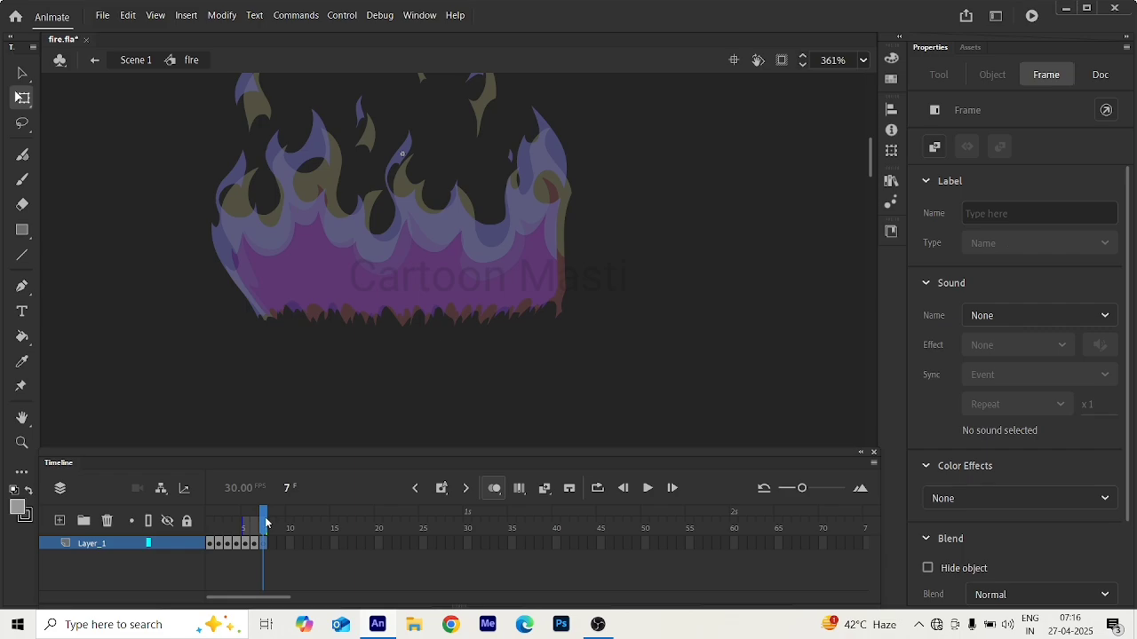
key("ctrl+v")
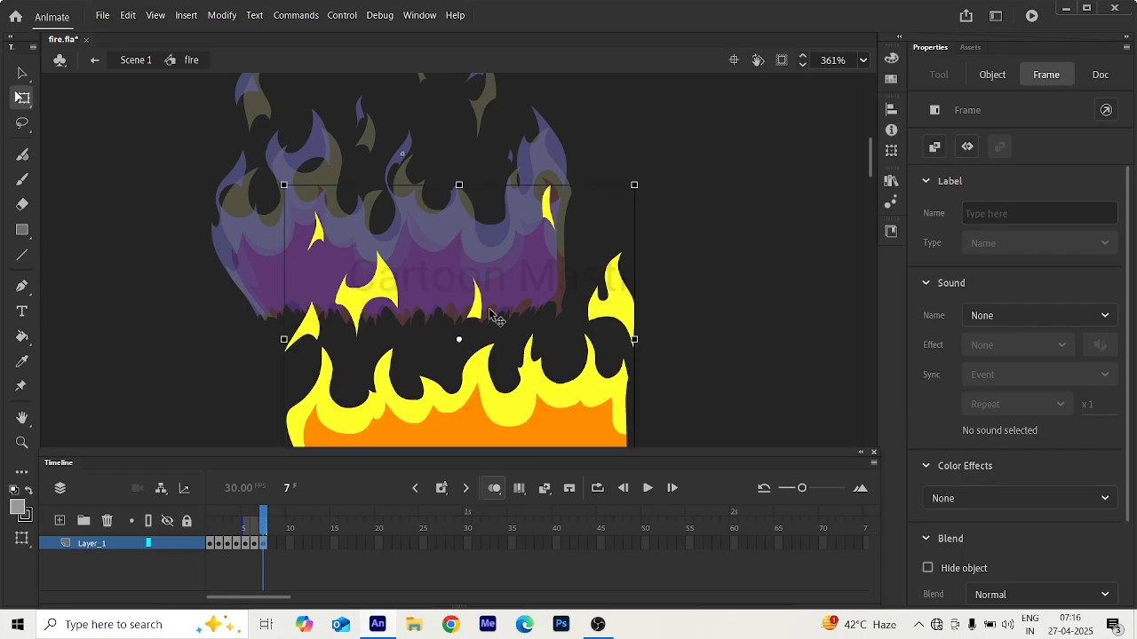
left_click_drag(512, 317, 454, 254)
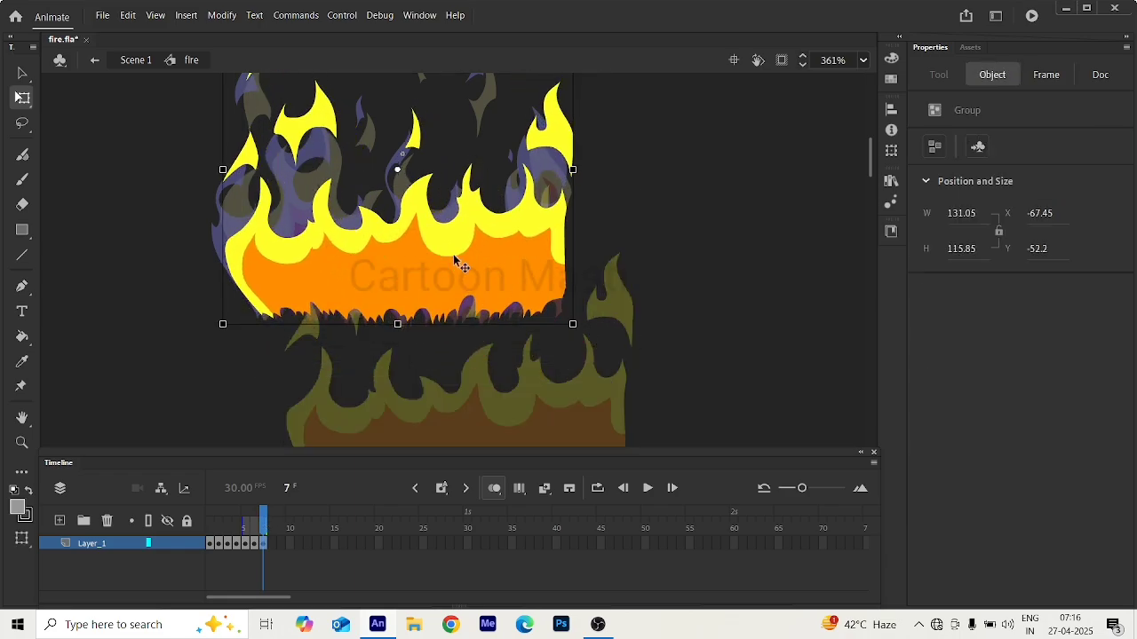
Exit to Scene 1, go to frame 1, and cut the eighth flame drawing from Layer_1.
left_click(94, 61)
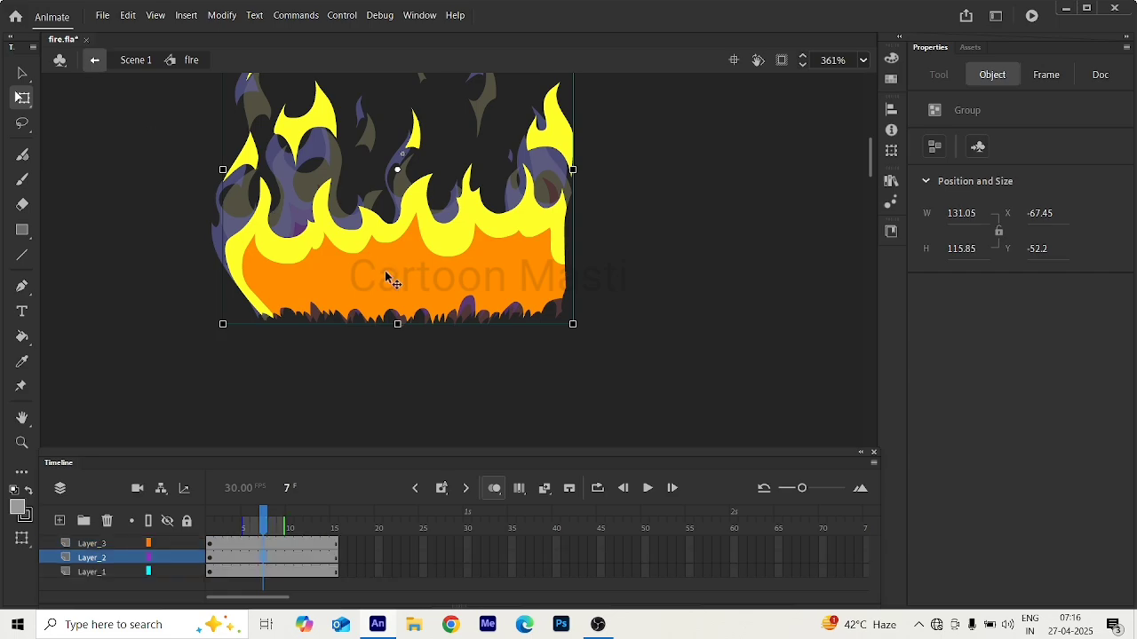
left_click(210, 545)
scroll(449, 273, "down", 6)
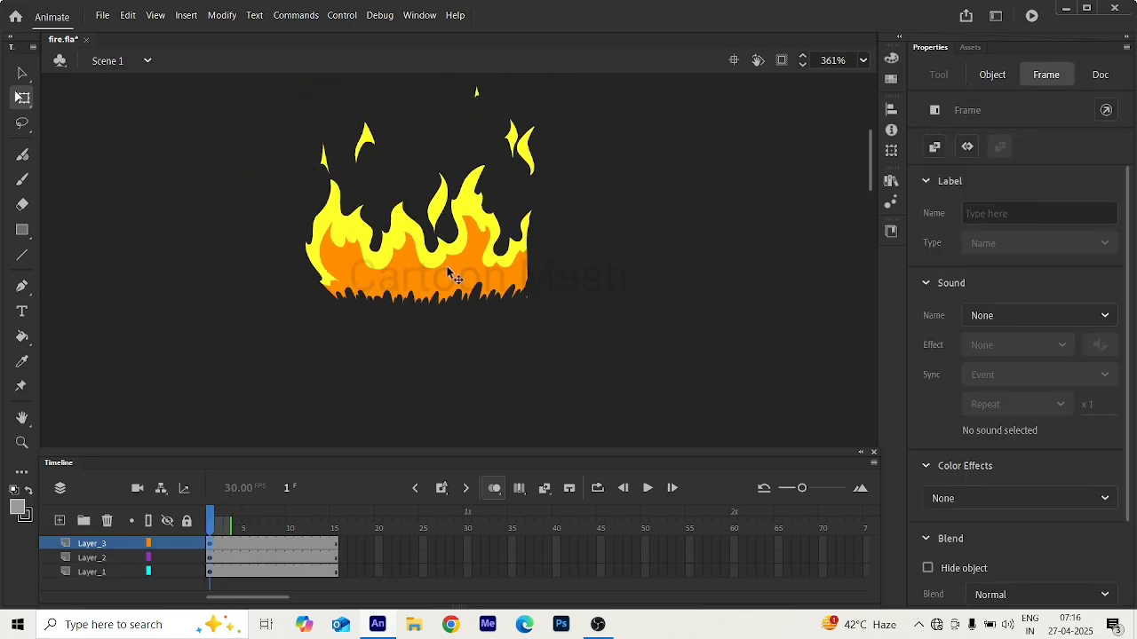
scroll(449, 273, "down", 5)
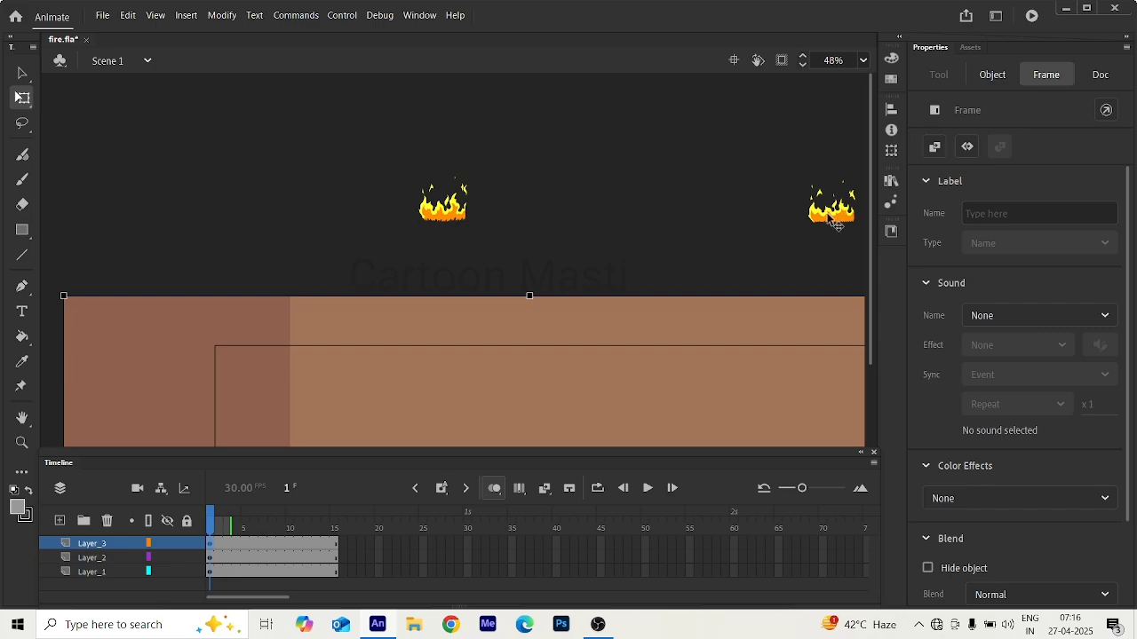
left_click(835, 223)
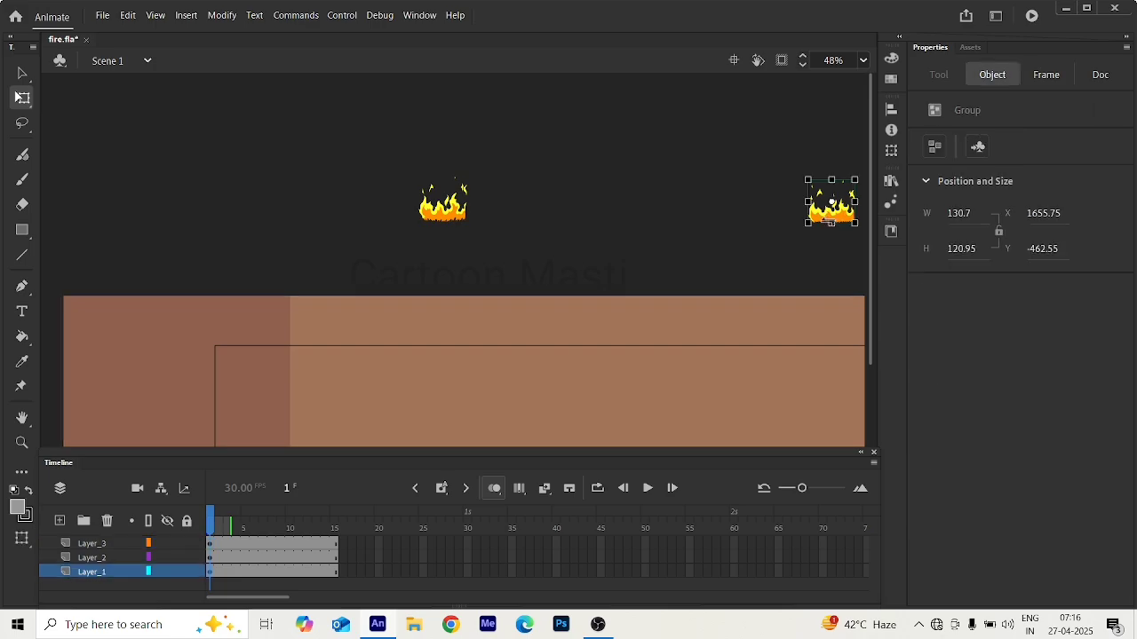
key("Delete")
Paste the eighth flame drawing on a blank keyframe at frame 8 of the fire symbol, aligned over the onion-skinned flames.
left_click(446, 217)
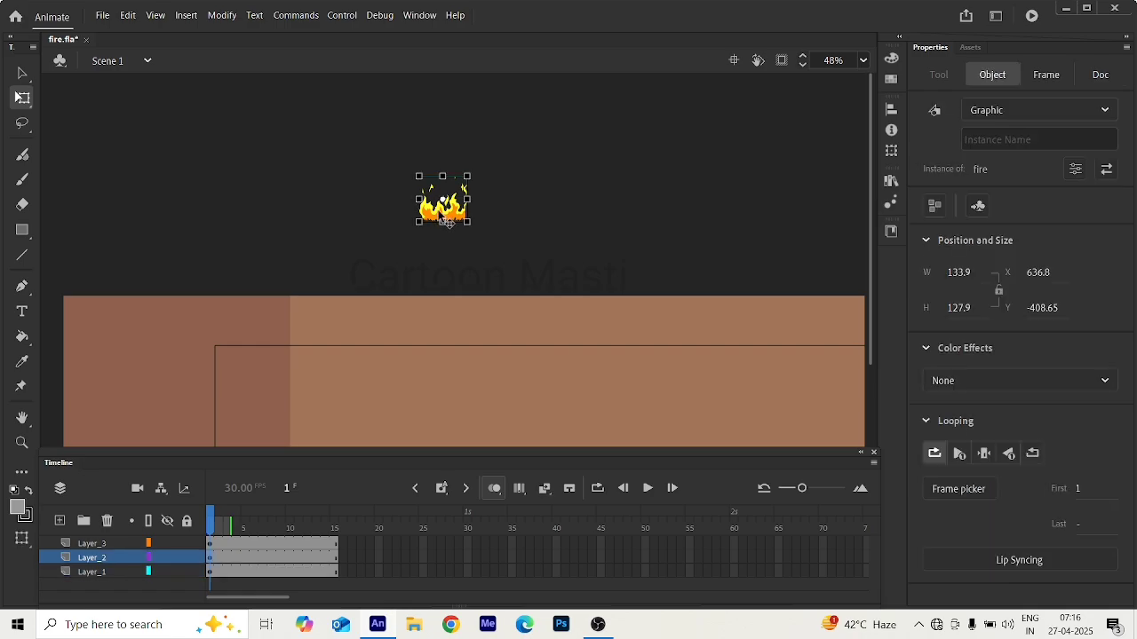
scroll(447, 222, "up", 6)
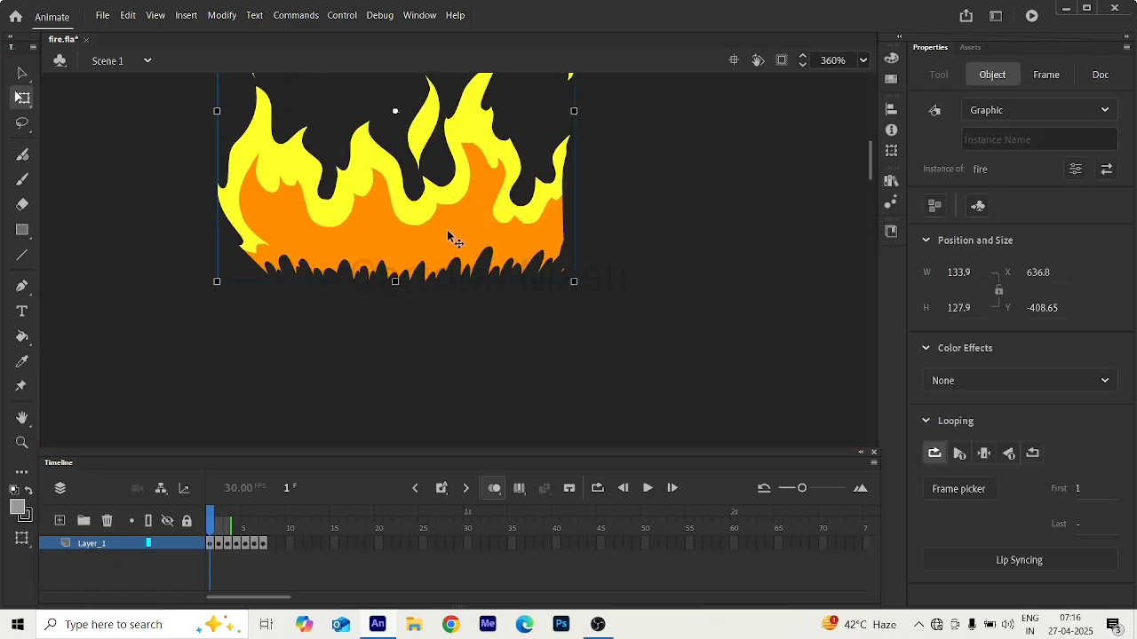
double_click(449, 236)
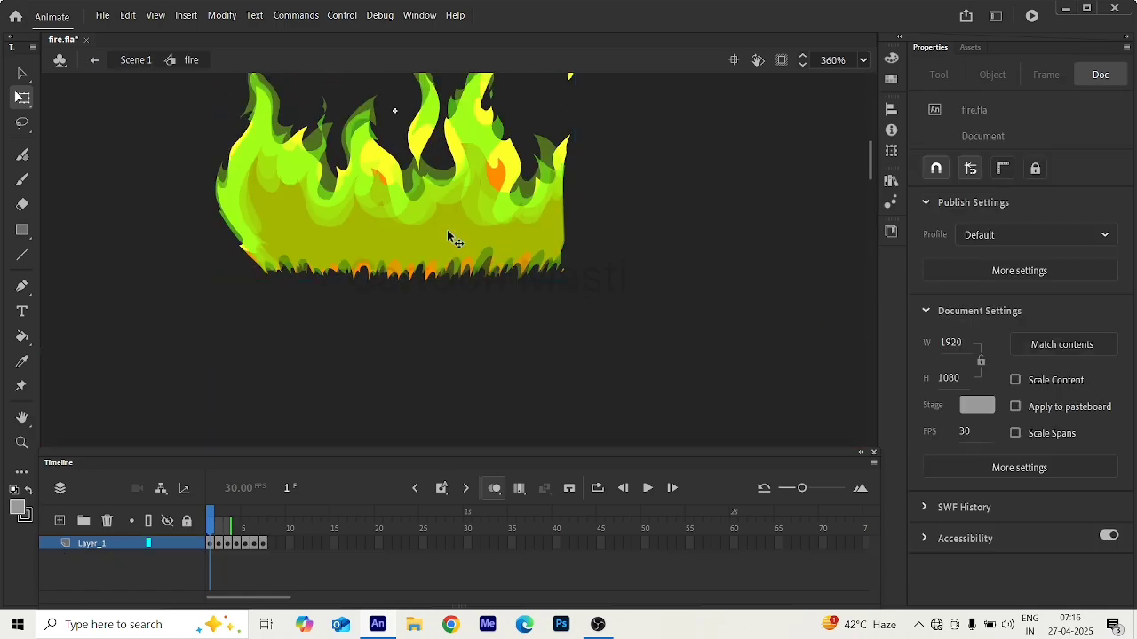
left_click(262, 543)
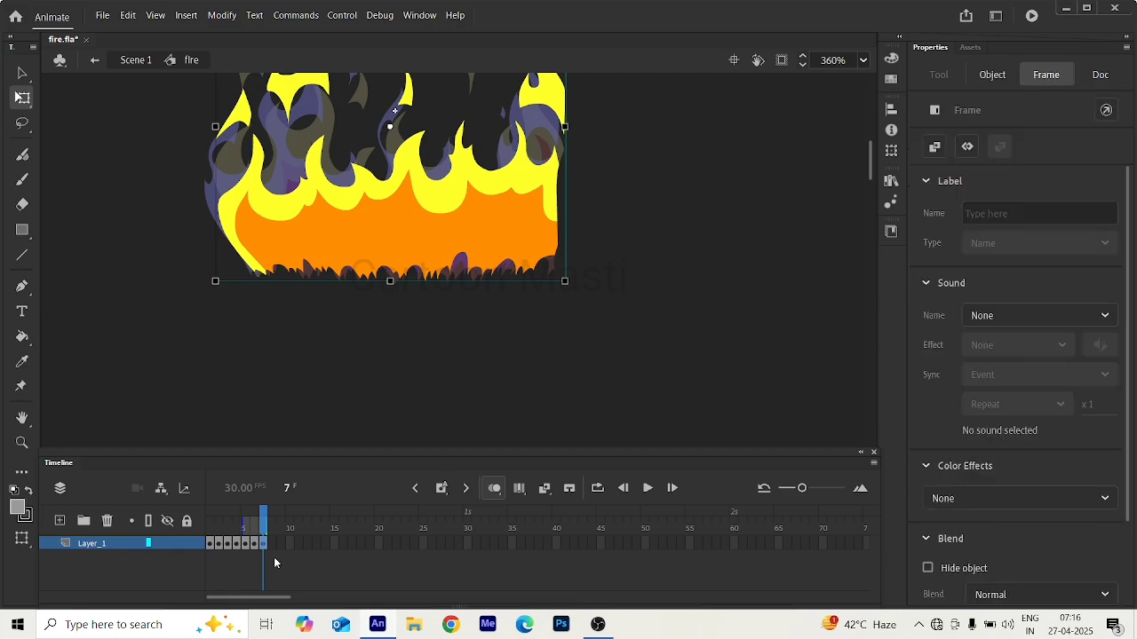
key("period")
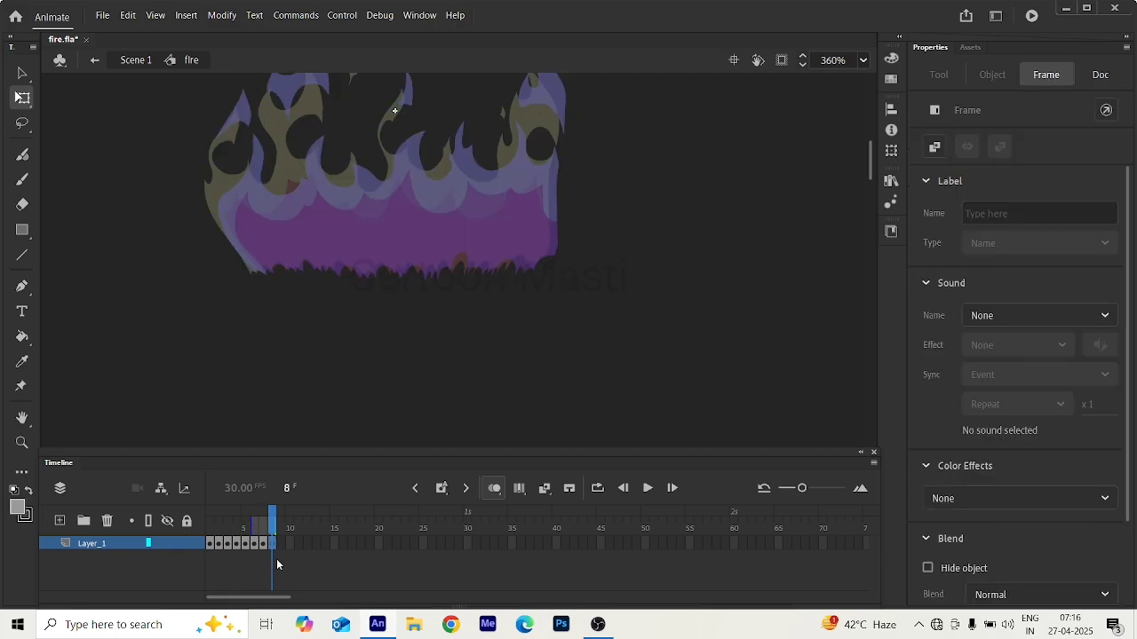
key("ctrl+v")
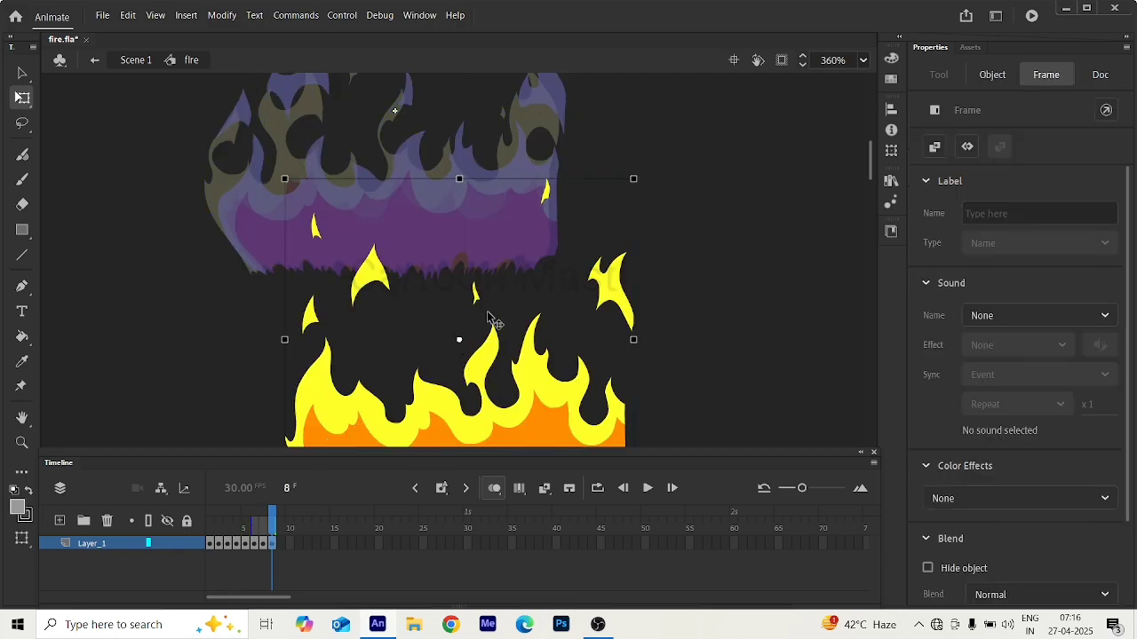
left_click_drag(488, 317, 451, 224)
left_click(511, 328)
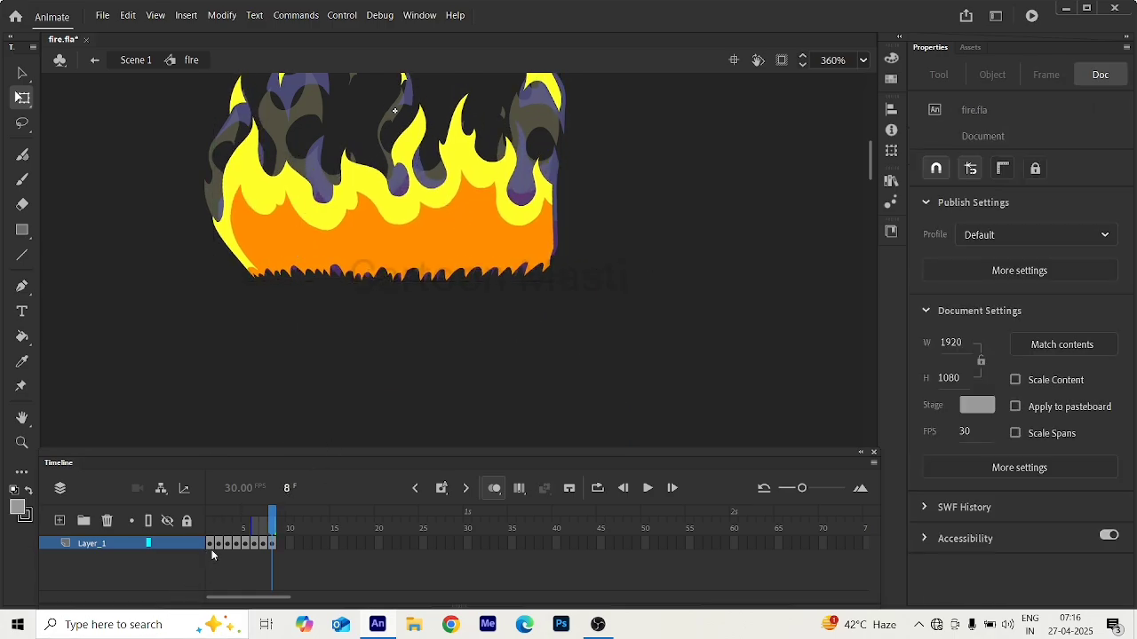
Step through the fire symbol's eight frames to check the flame motion and alignment.
left_click_drag(272, 515, 222, 522)
mouse_move(255, 525)
left_mouse_down()
mouse_move(190, 530)
mouse_move(273, 541)
mouse_move(183, 542)
left_mouse_up()
left_click(246, 543)
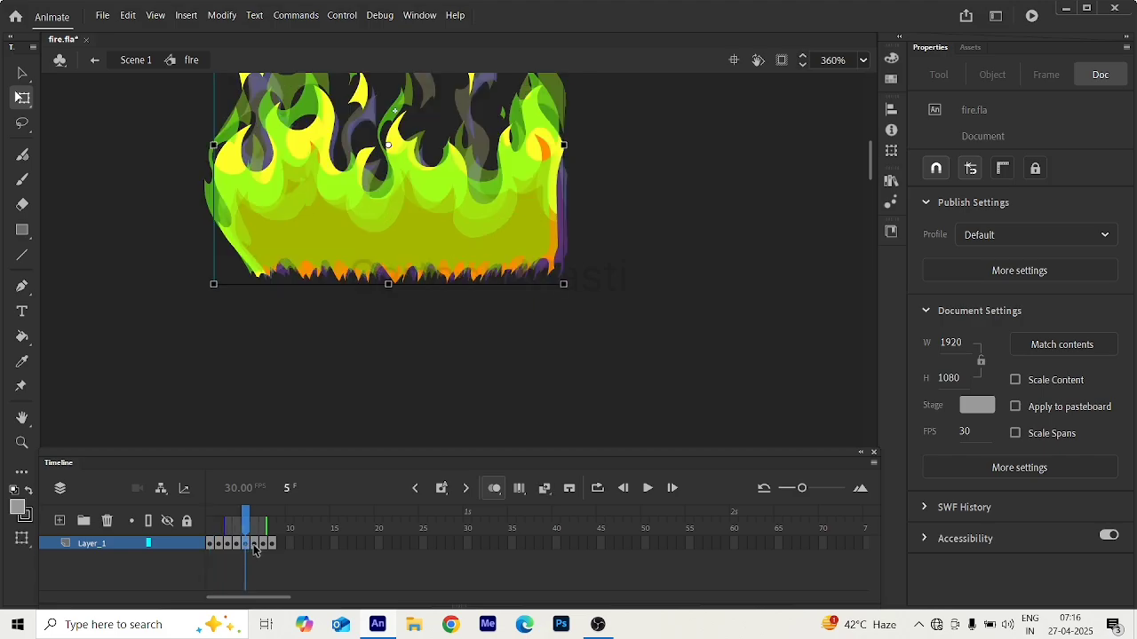
left_click(255, 544)
left_click(263, 545)
left_click(272, 545)
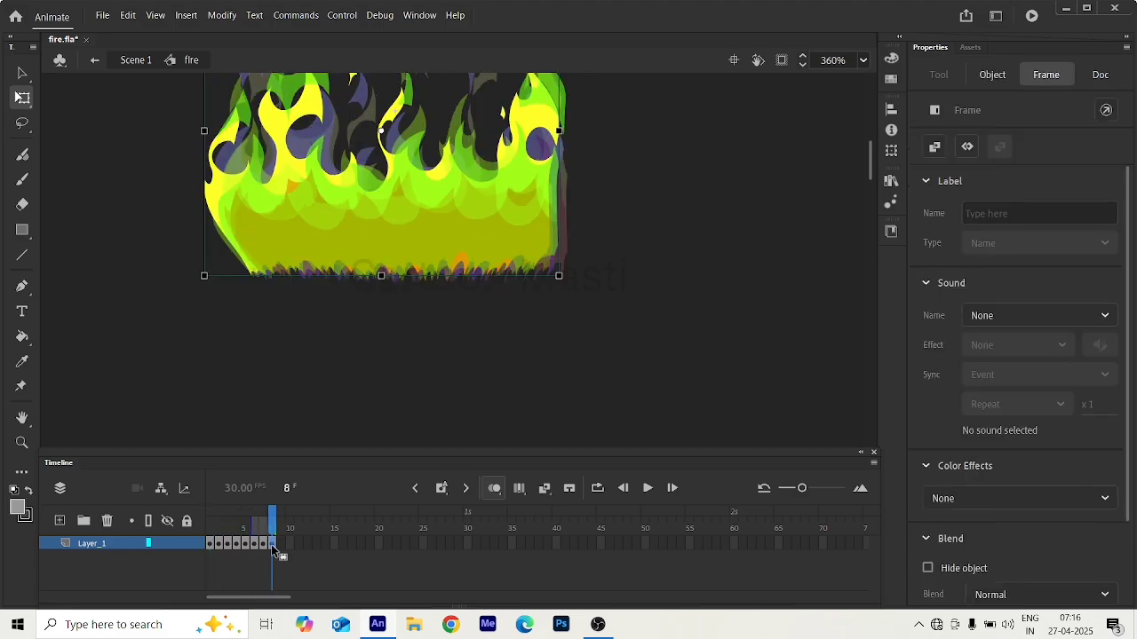
Exit to Scene 1 and scrub through the timeline to preview the fire instance, ending at frame 1.
left_click(96, 61)
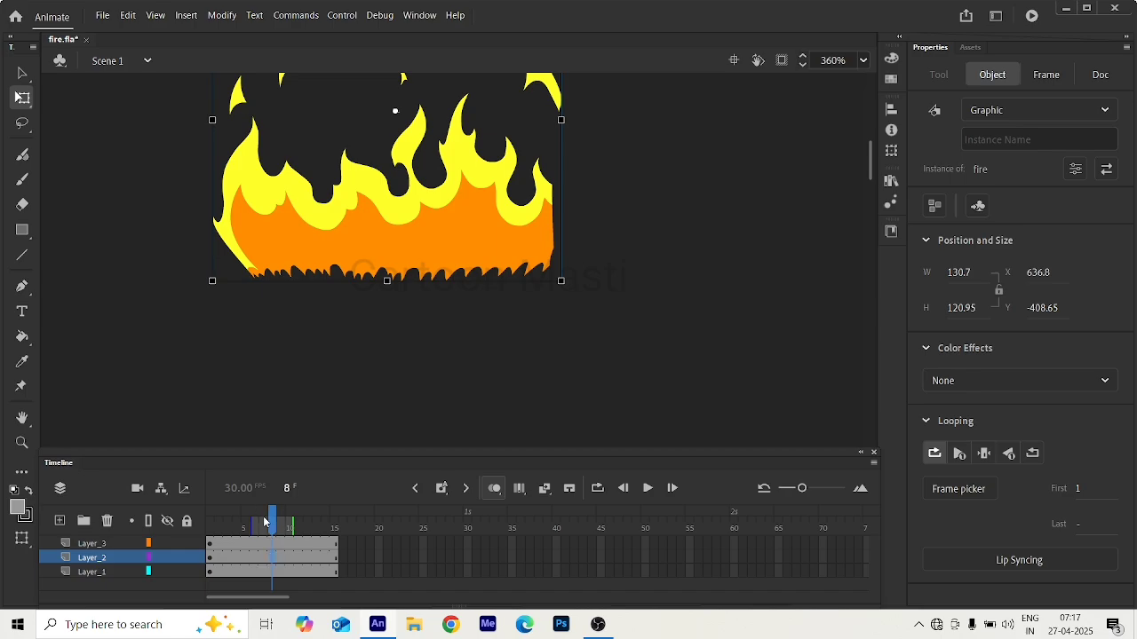
left_click_drag(272, 521, 263, 547)
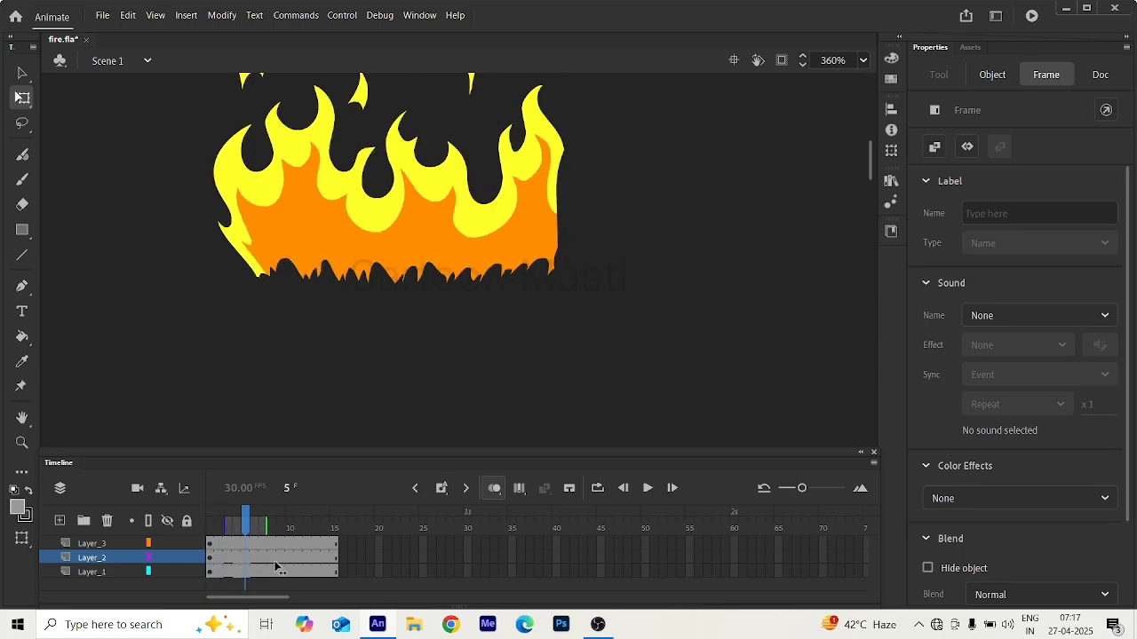
left_click(266, 202)
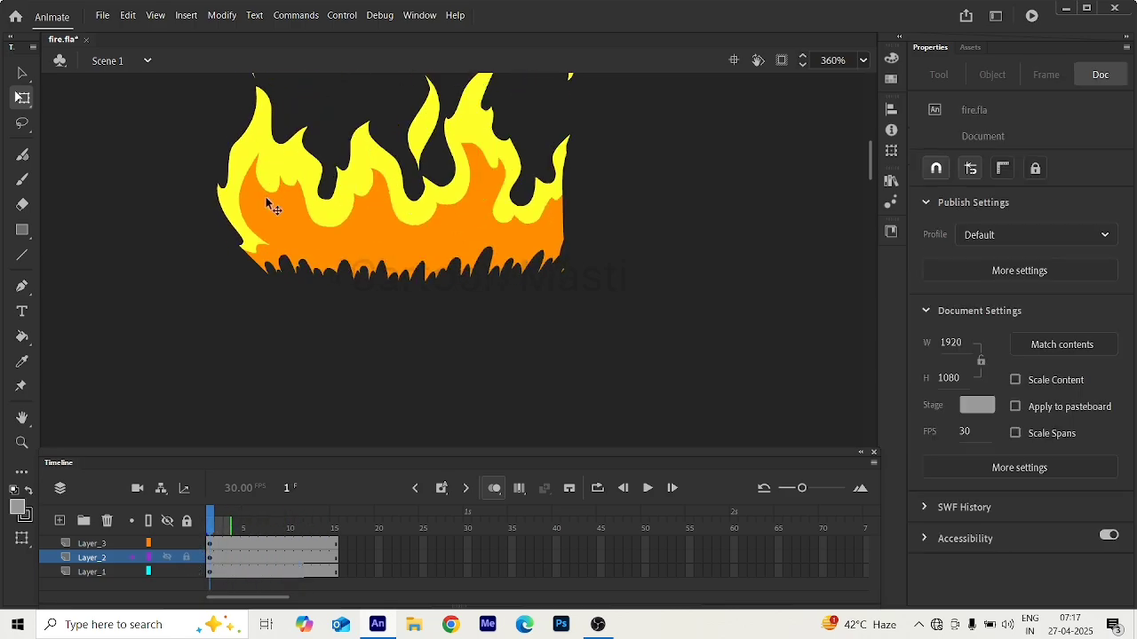
Duplicate the fire instance beside the original on Layer_2, at about X 798.8, level with it.
scroll(288, 197, "down", 3)
scroll(295, 194, "up", 3)
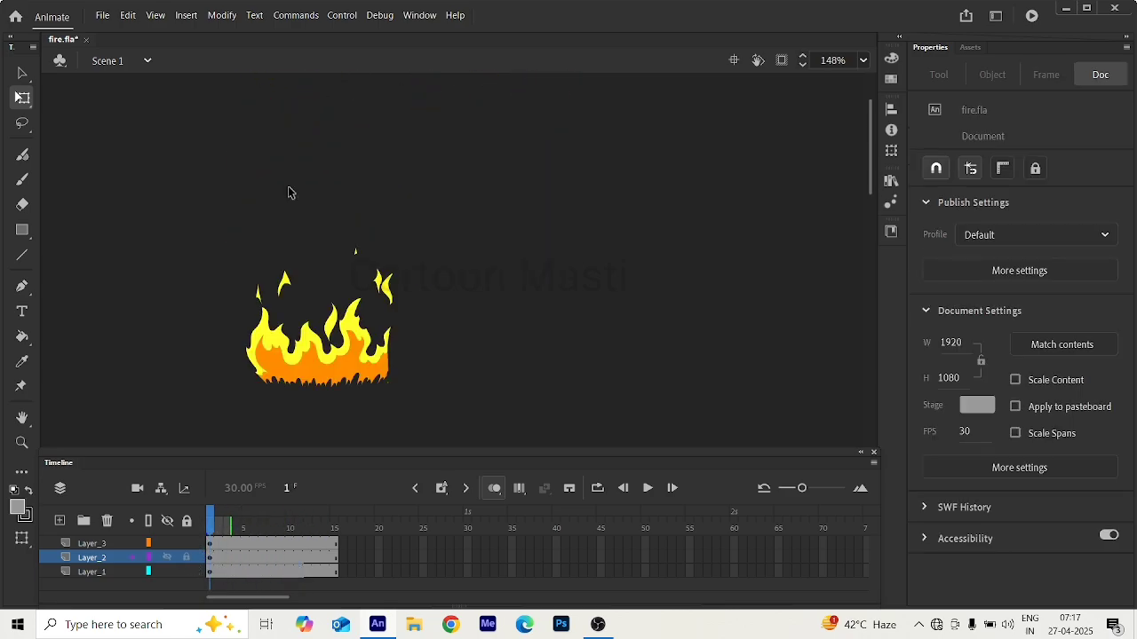
scroll(288, 192, "down", 3)
left_click(298, 220)
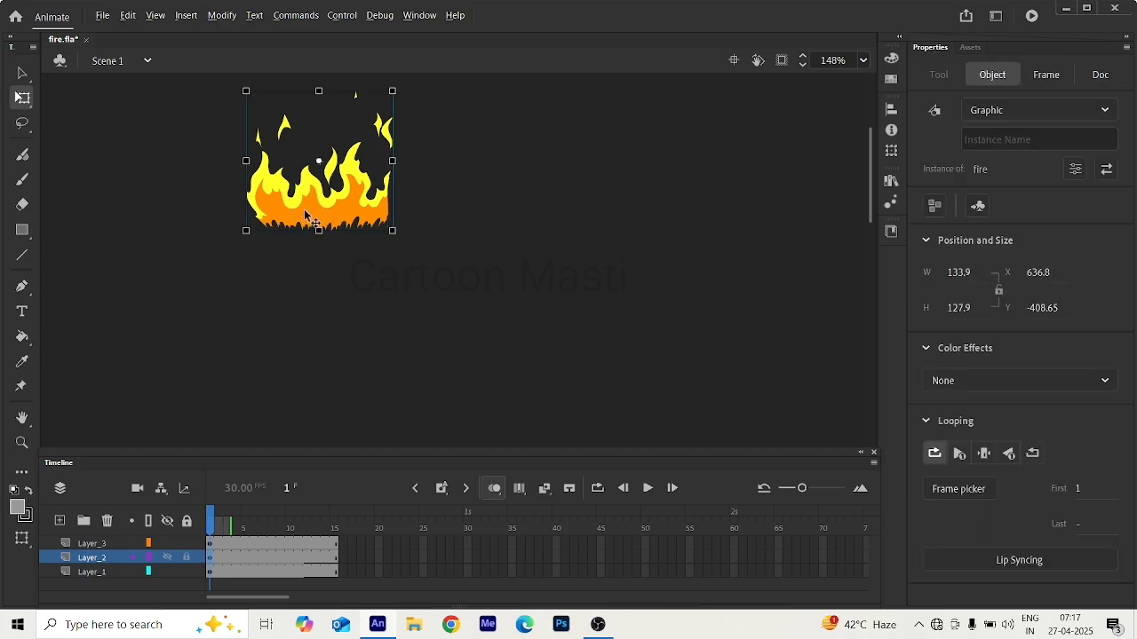
left_click_drag(304, 215, 480, 205)
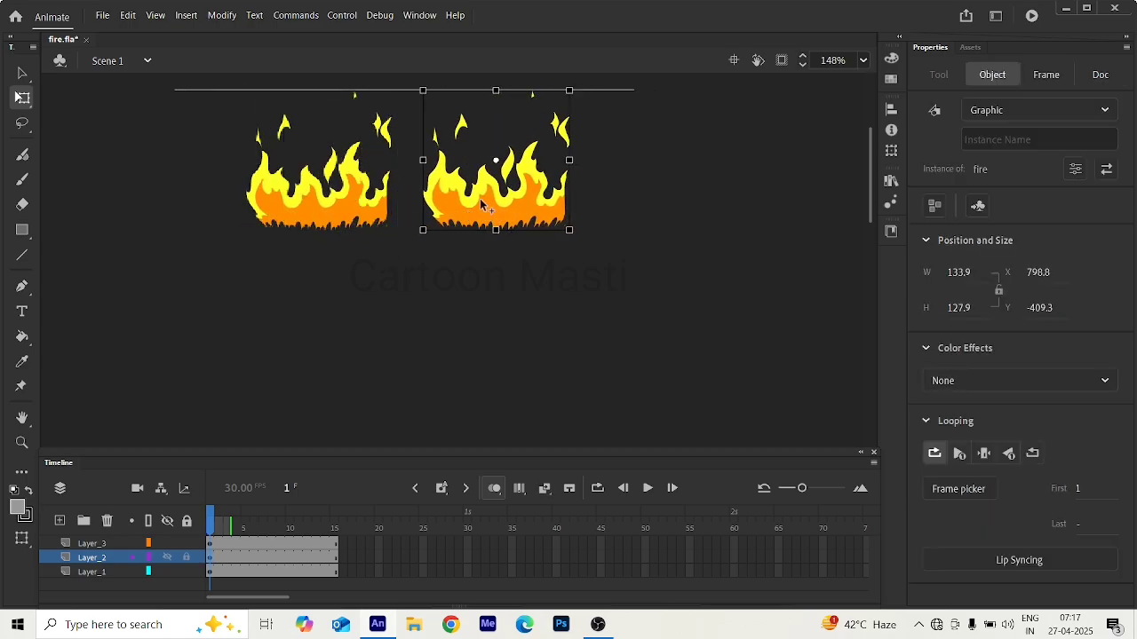
Flip the duplicated fire horizontally and move it against the original to about X 761.5 so the two flames join.
right_click(481, 205)
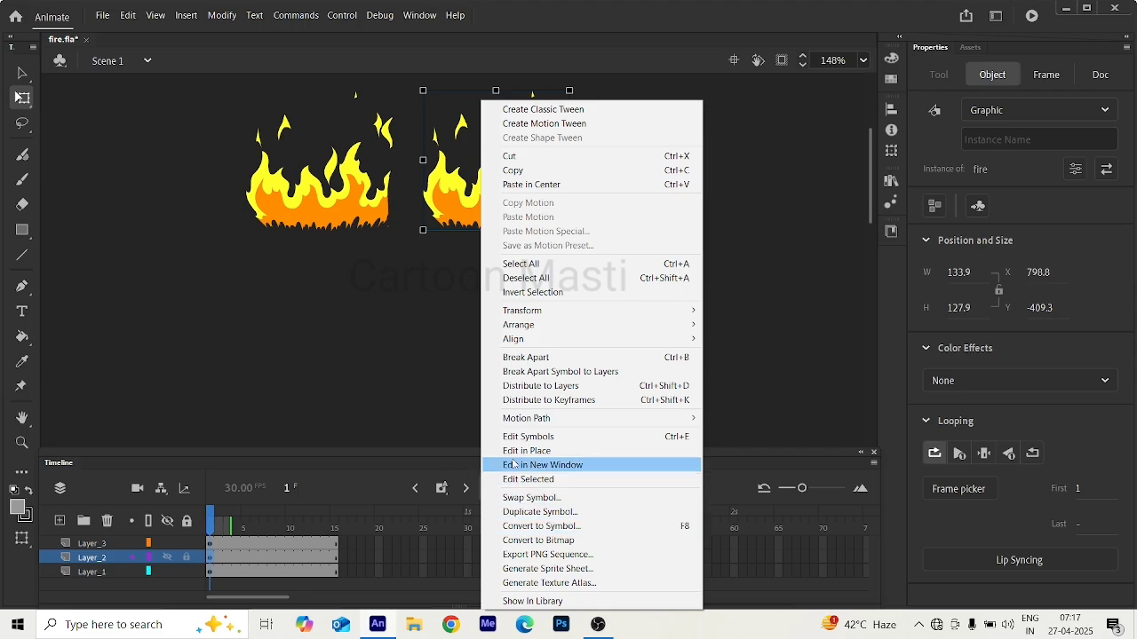
mouse_move(533, 313)
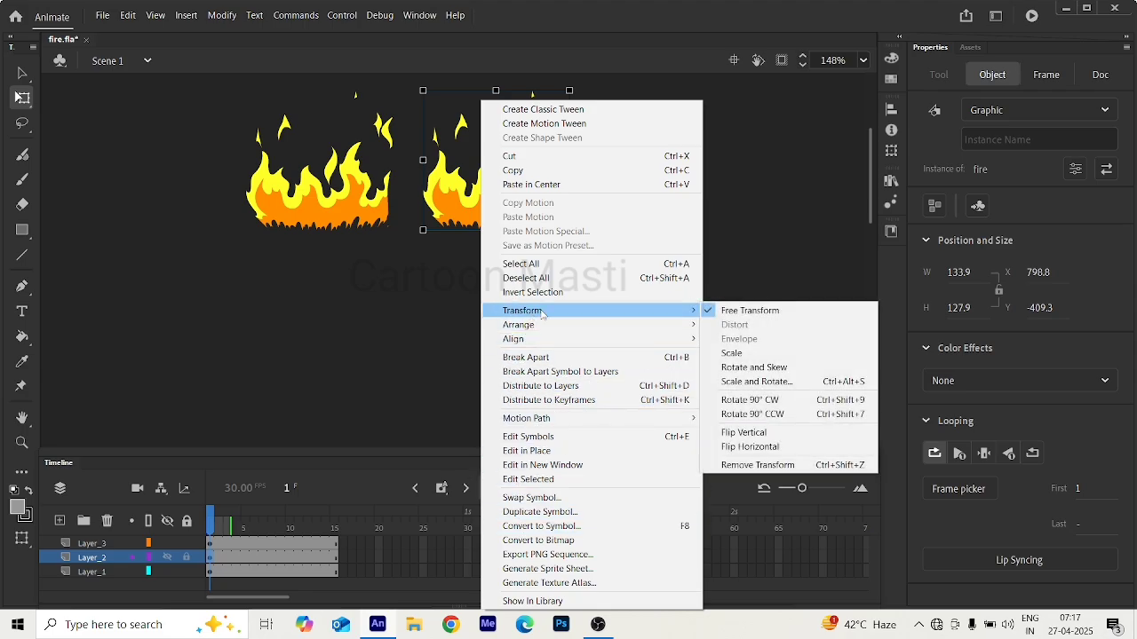
left_click(744, 447)
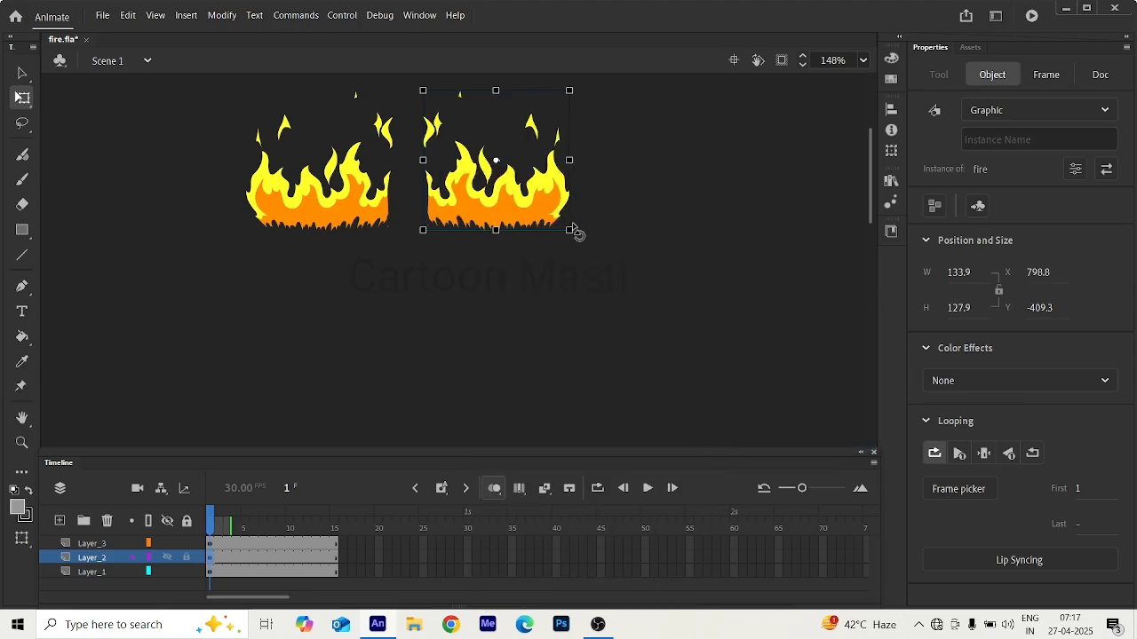
left_click_drag(535, 211, 499, 212)
left_click(531, 235)
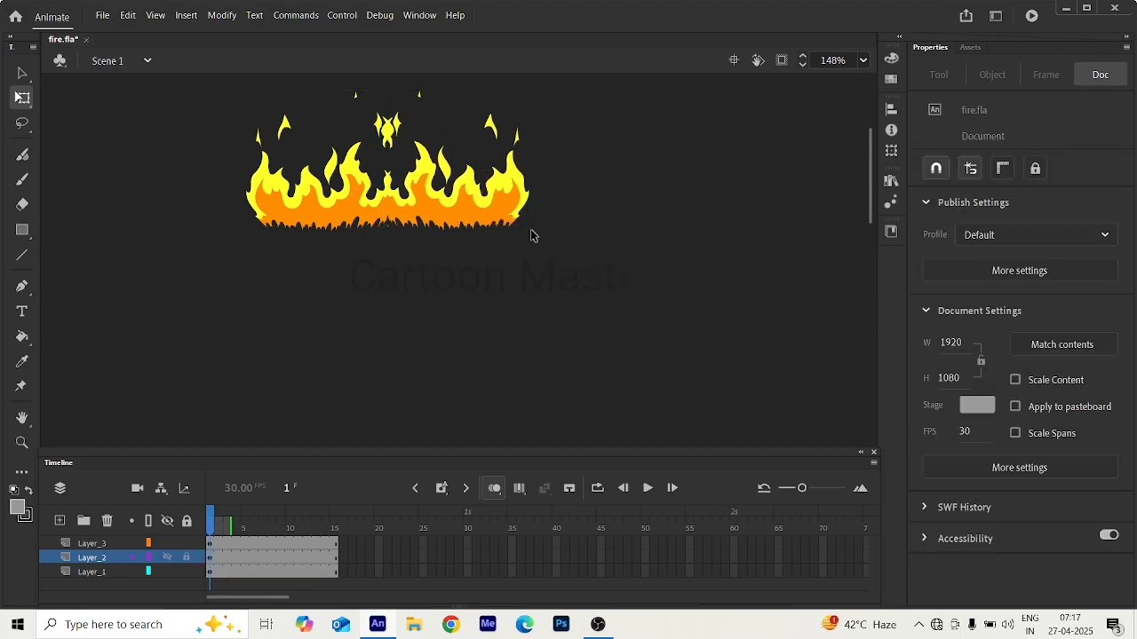
Preview the mirrored fire pair across the timeline and shift the flipped copy closer to the original, to about X 753.4.
left_click_drag(174, 133, 629, 276)
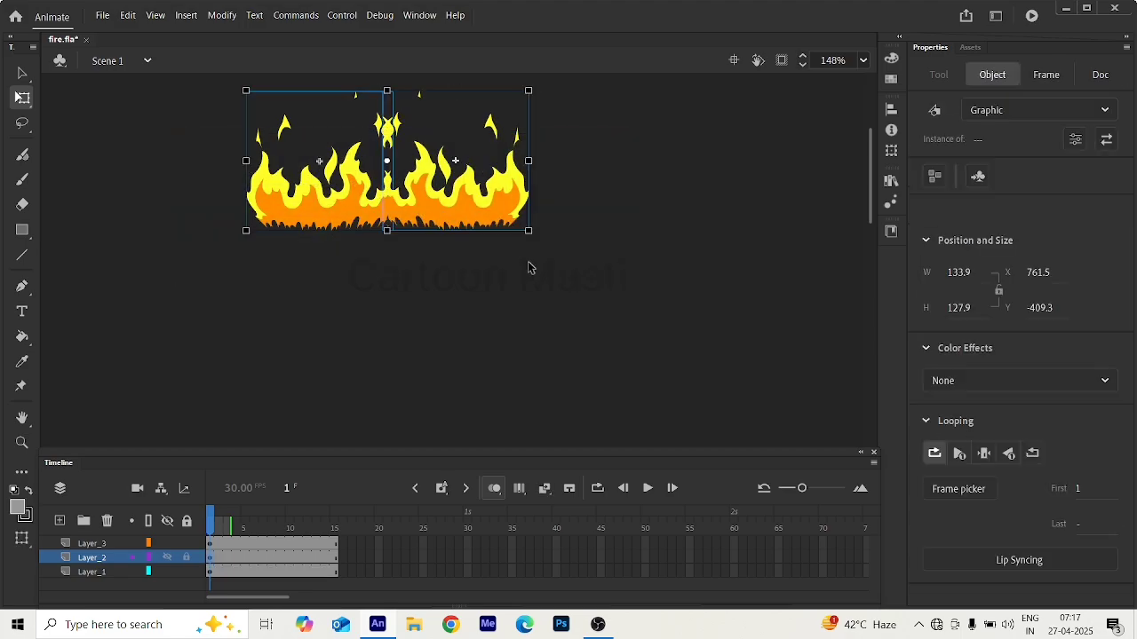
left_click_drag(213, 522, 207, 561)
left_click(209, 353)
left_click_drag(441, 218, 433, 219)
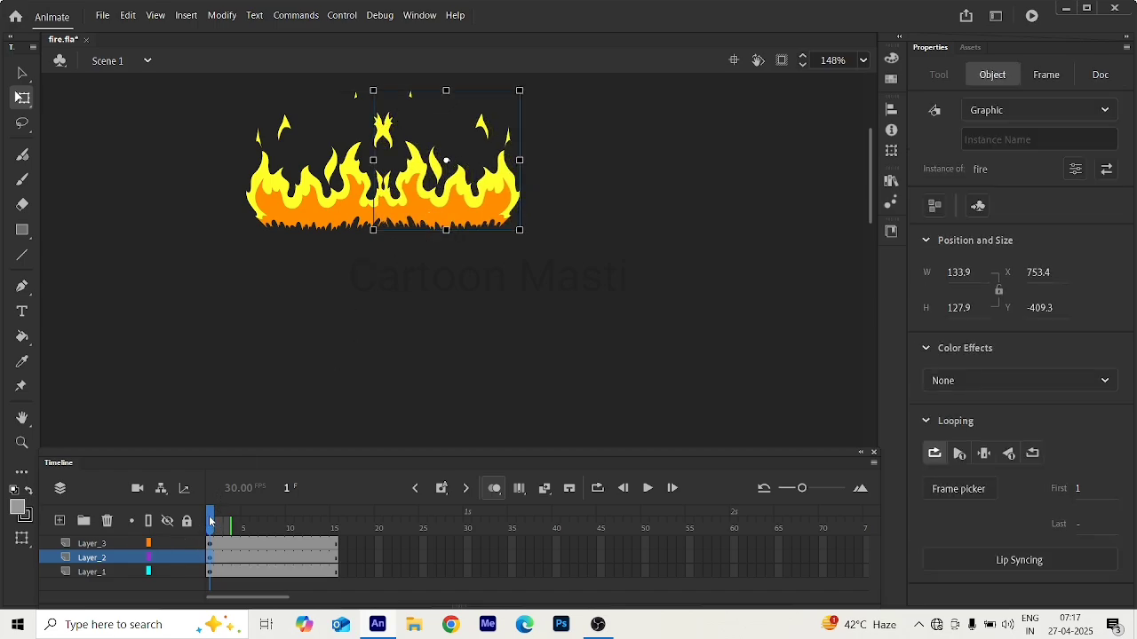
mouse_move(210, 522)
left_mouse_down()
mouse_move(317, 522)
mouse_move(213, 524)
mouse_move(289, 526)
mouse_move(212, 545)
mouse_move(317, 543)
mouse_move(222, 548)
mouse_move(330, 543)
mouse_move(171, 558)
mouse_move(333, 572)
mouse_move(213, 568)
mouse_move(321, 586)
mouse_move(211, 568)
left_mouse_up()
left_click(265, 274)
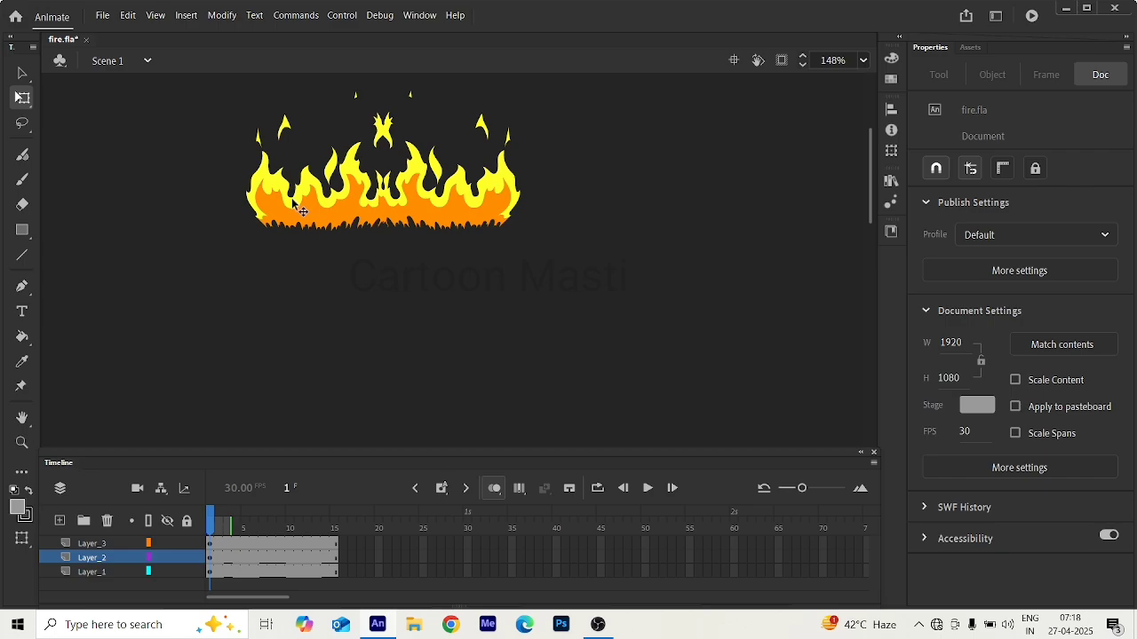
left_click(302, 217)
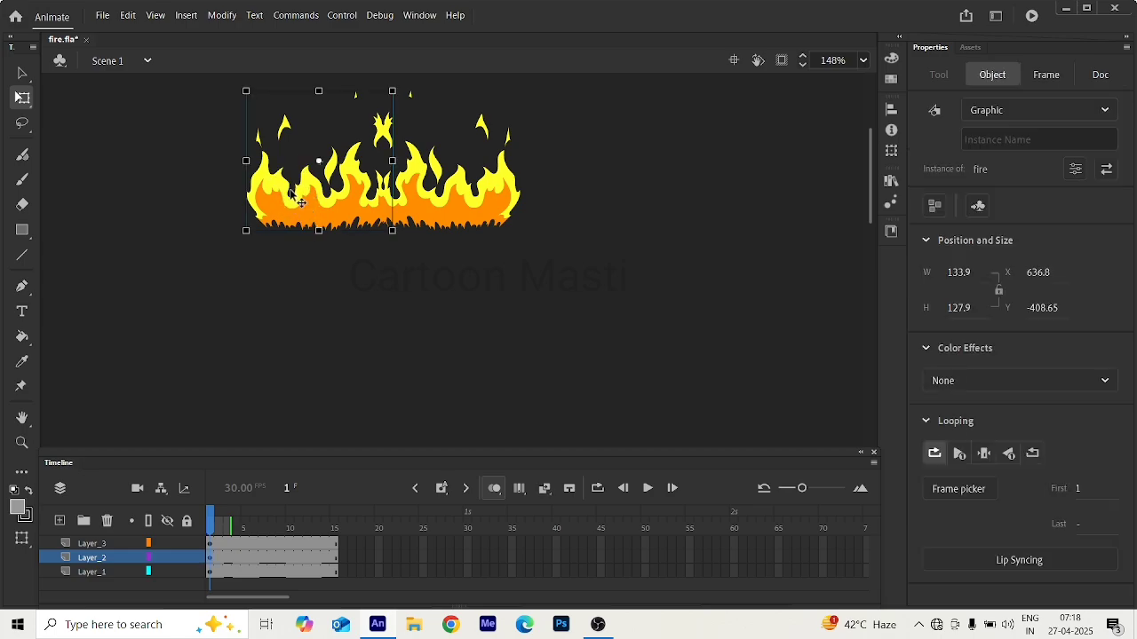
left_click_drag(317, 221, 236, 228)
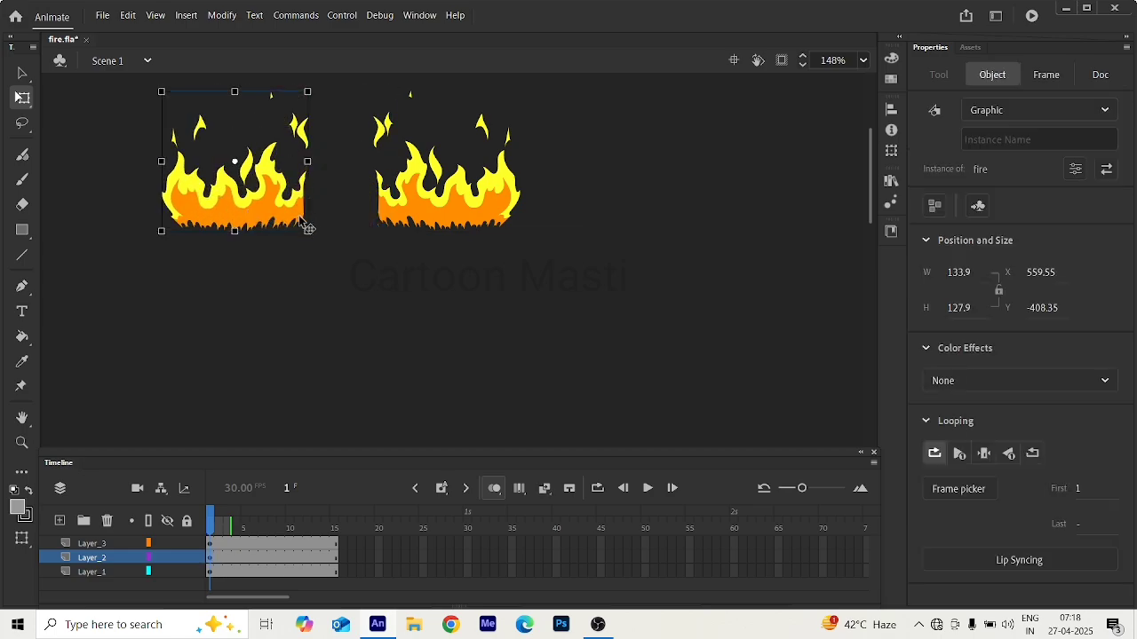
key("ctrl+z")
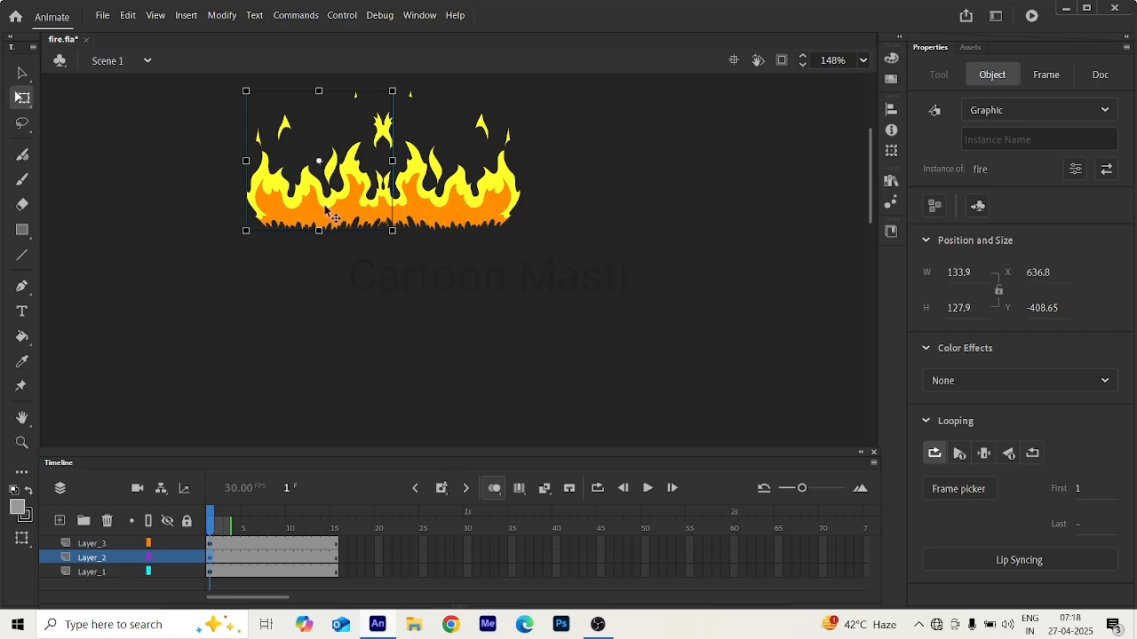
left_click(413, 308)
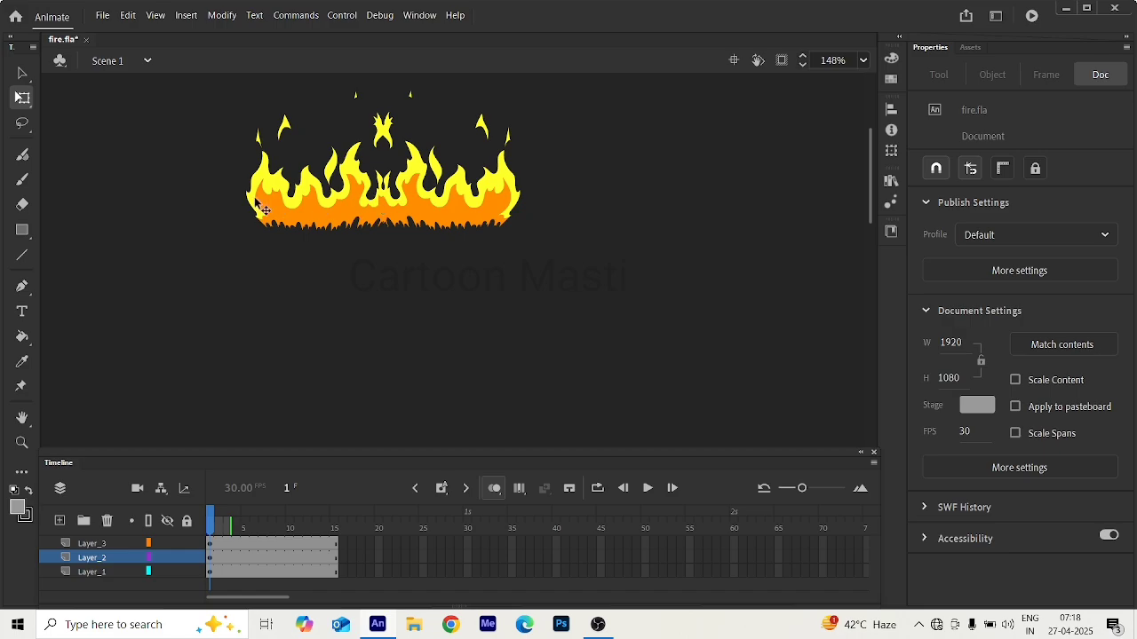
Open the fire symbol for editing, turn off onion skinning, and select the flame drawing on frame 1.
double_click(324, 224)
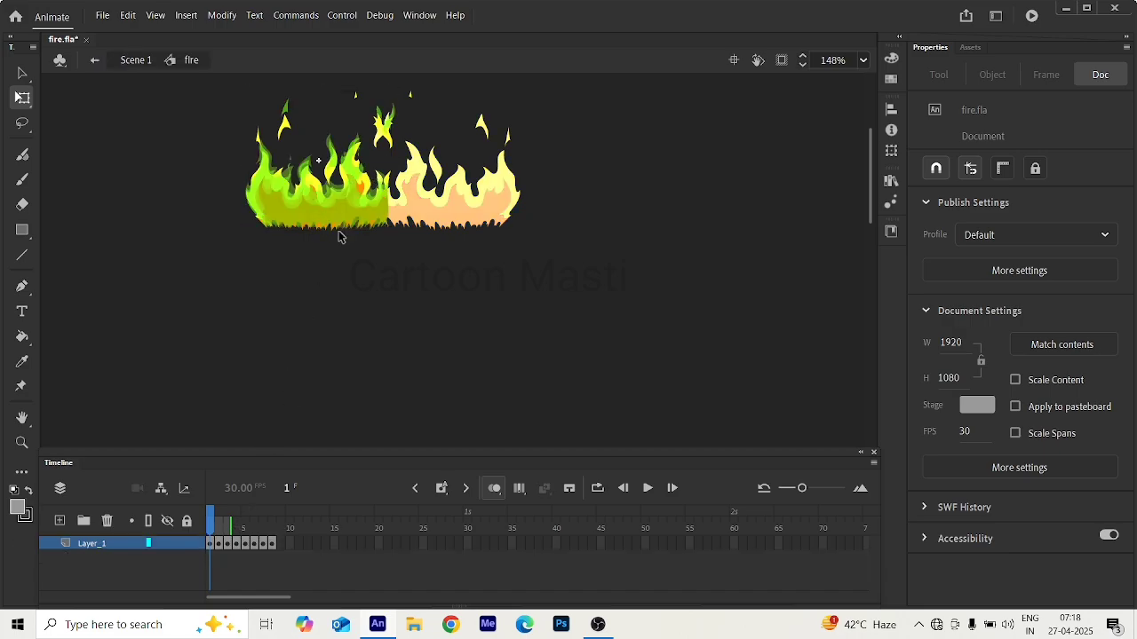
left_click(210, 544)
left_click(391, 357)
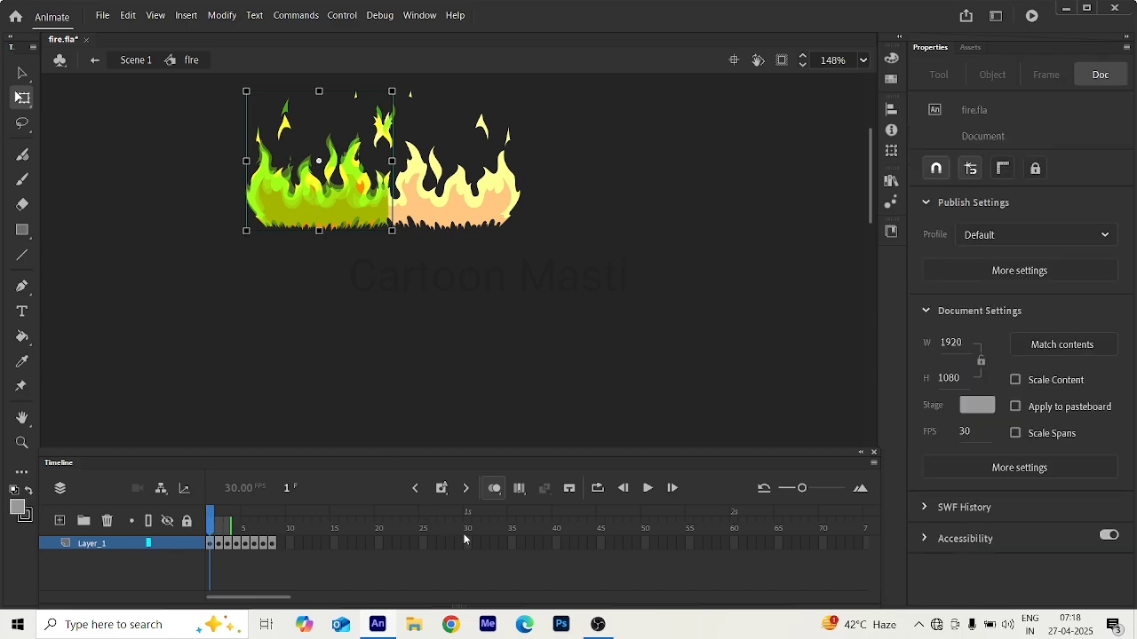
left_click(495, 491)
scroll(307, 192, "up", 5)
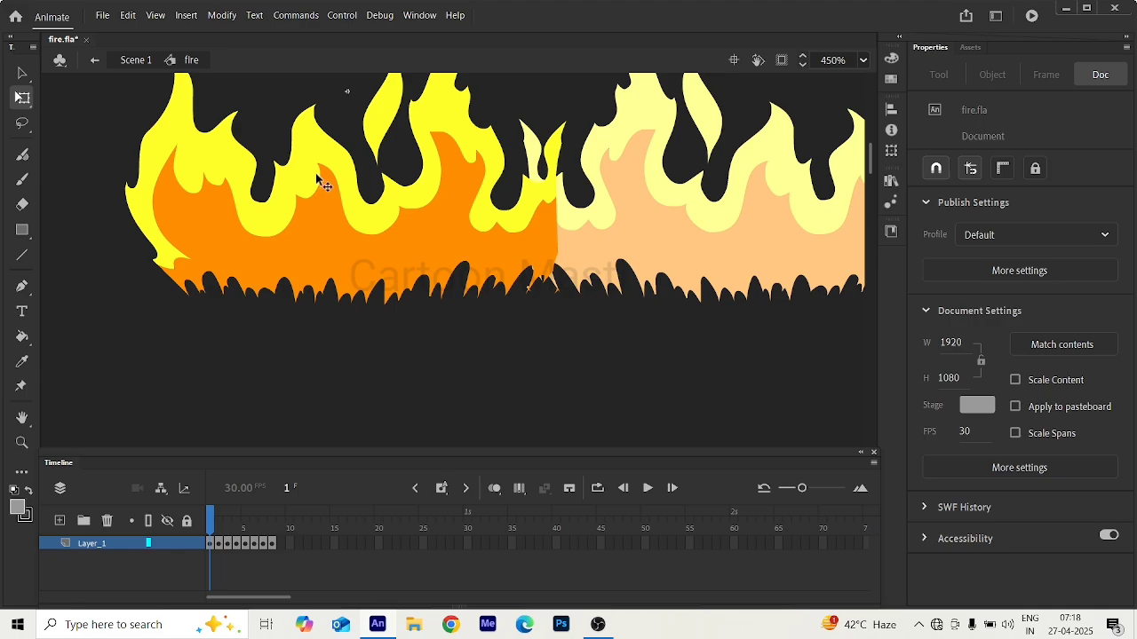
scroll(317, 182, "down", 2)
scroll(317, 182, "down", 1)
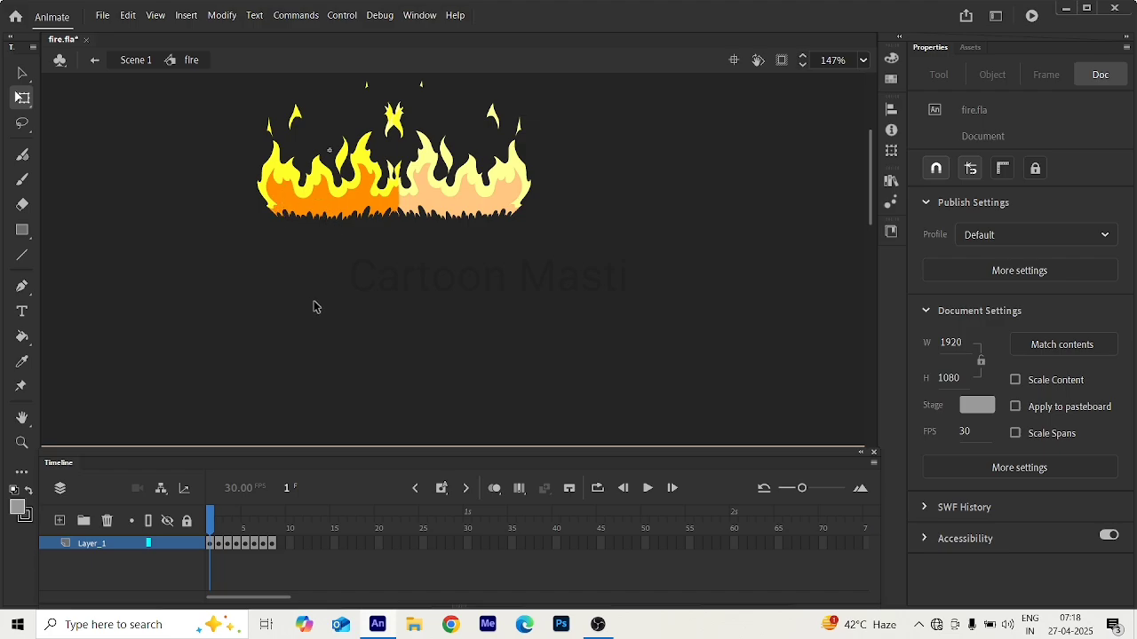
left_click(315, 197)
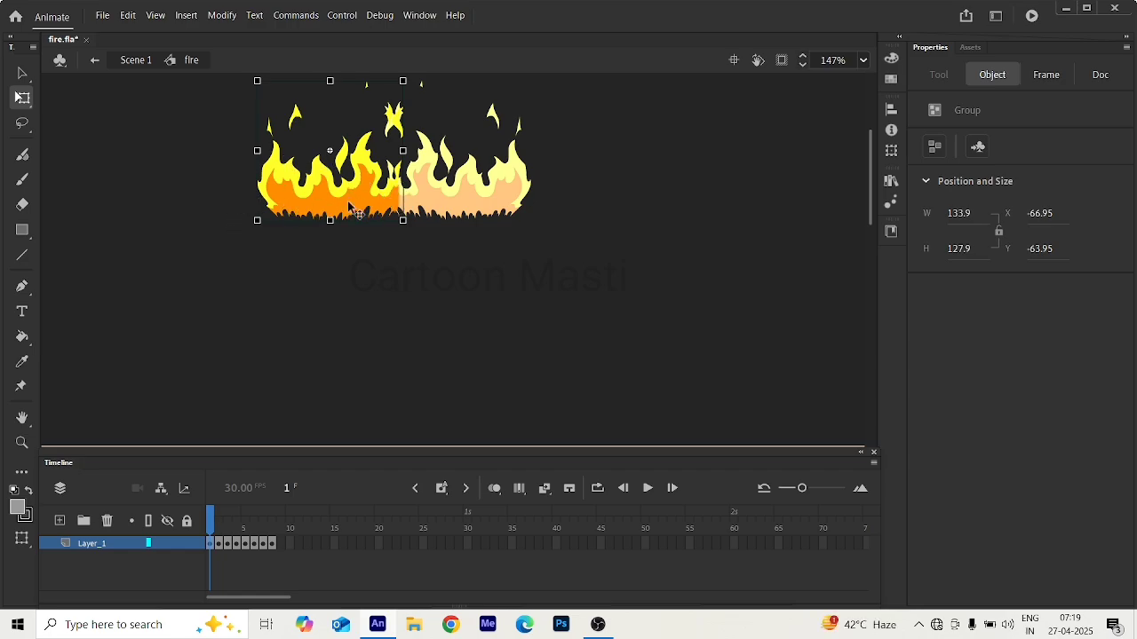
Step through the fire symbol's flame drawings on frames 2 to 8 and return to Scene 1.
left_click(219, 544)
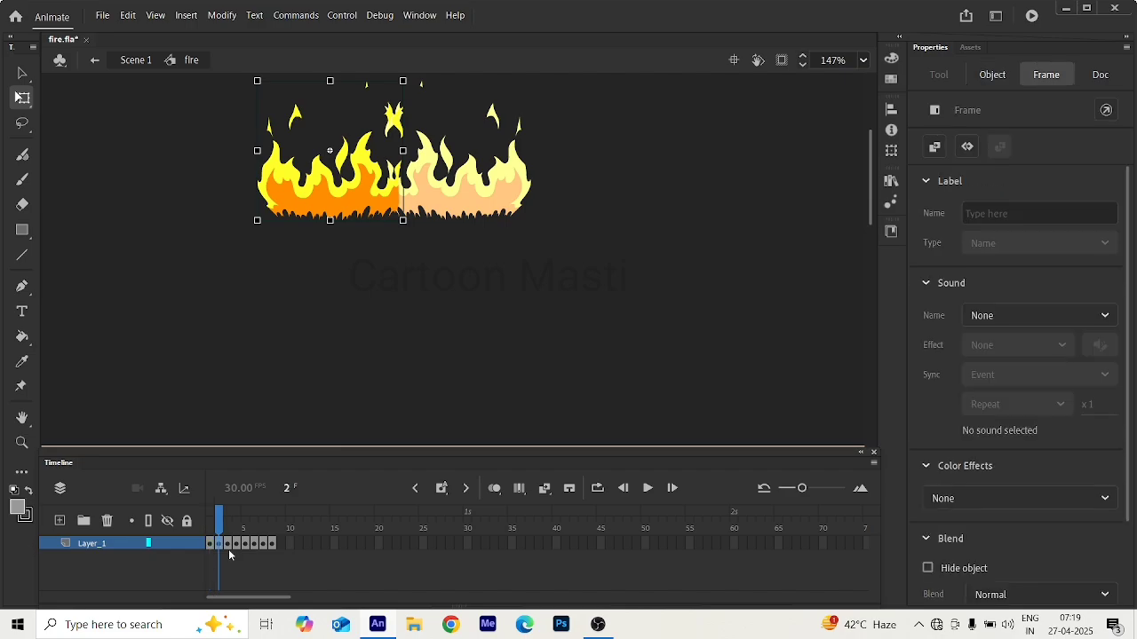
left_click(229, 543)
left_click(239, 544)
left_click(245, 543)
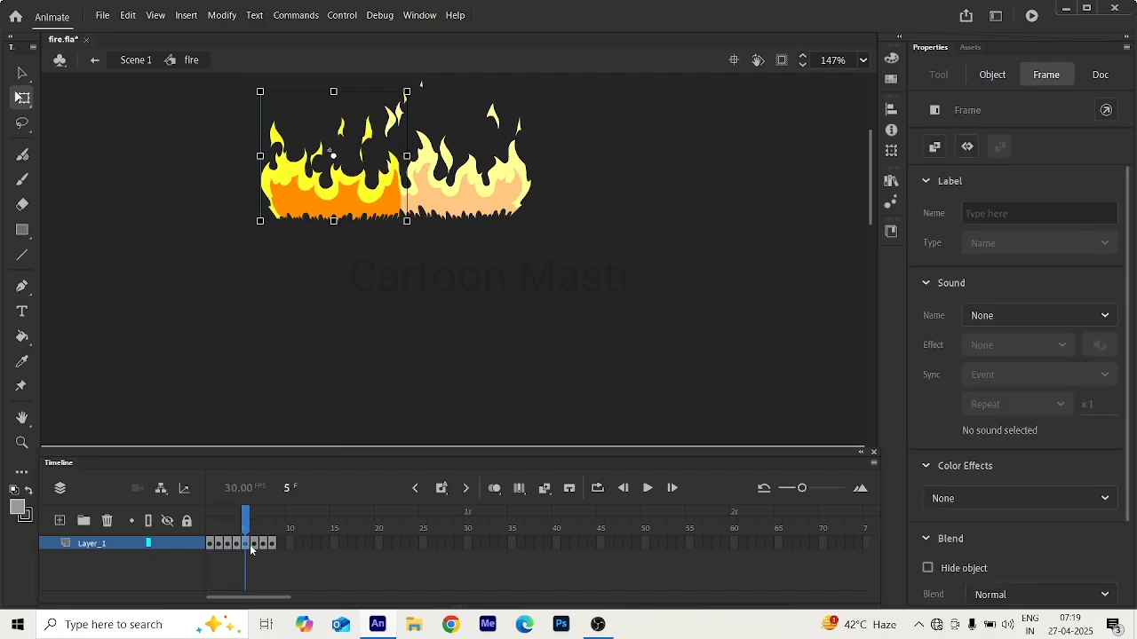
left_click(254, 544)
left_click(263, 544)
left_click(273, 545)
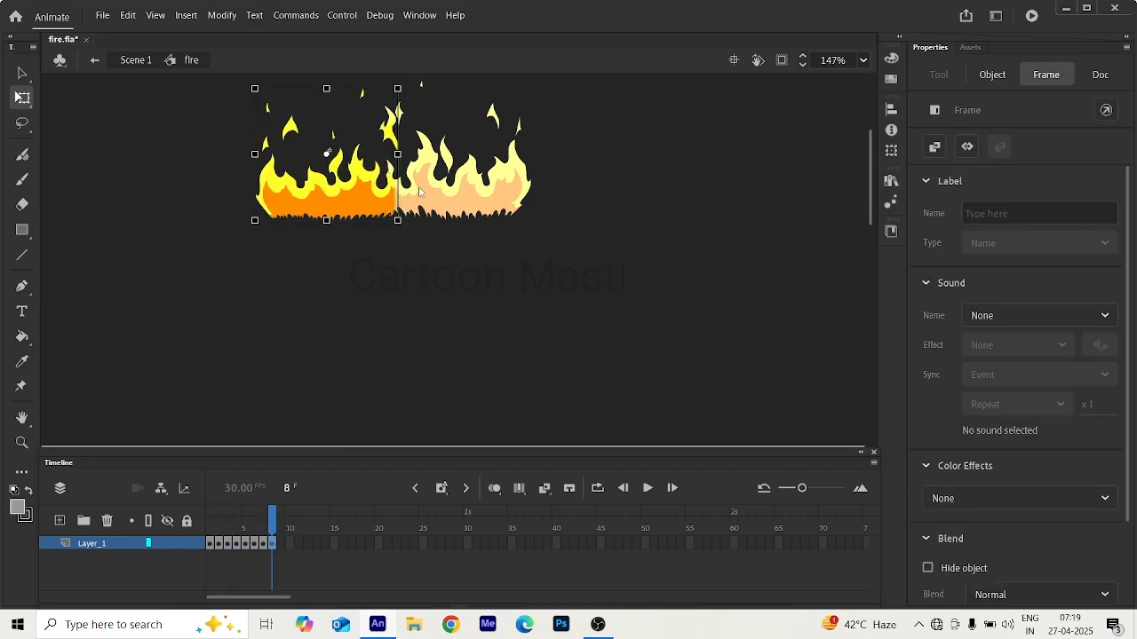
left_click(479, 245)
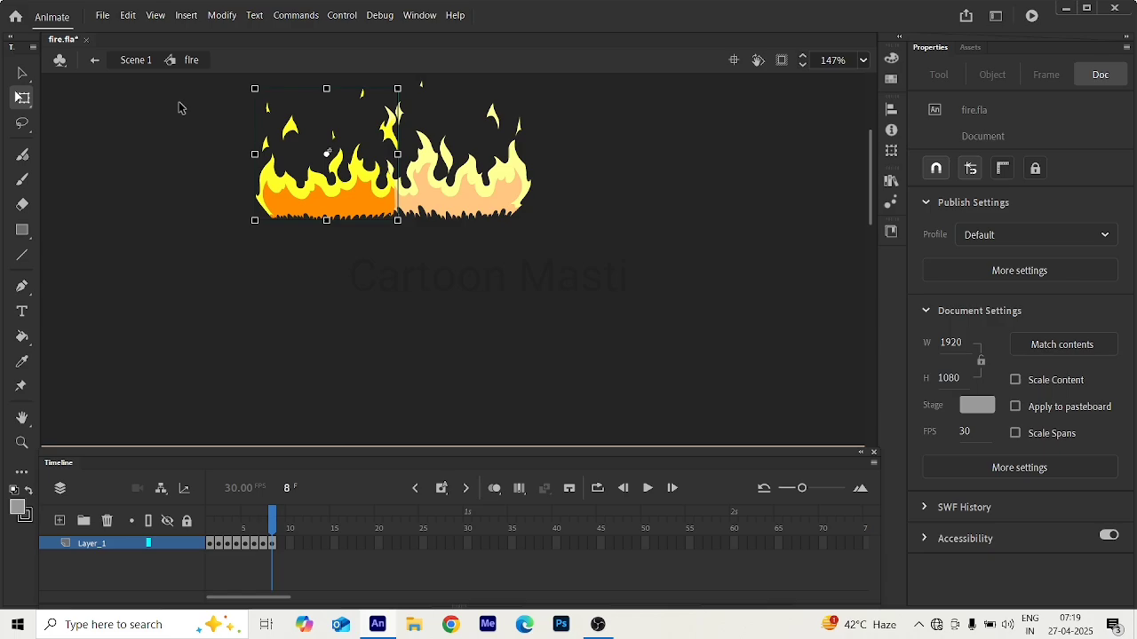
left_click(93, 60)
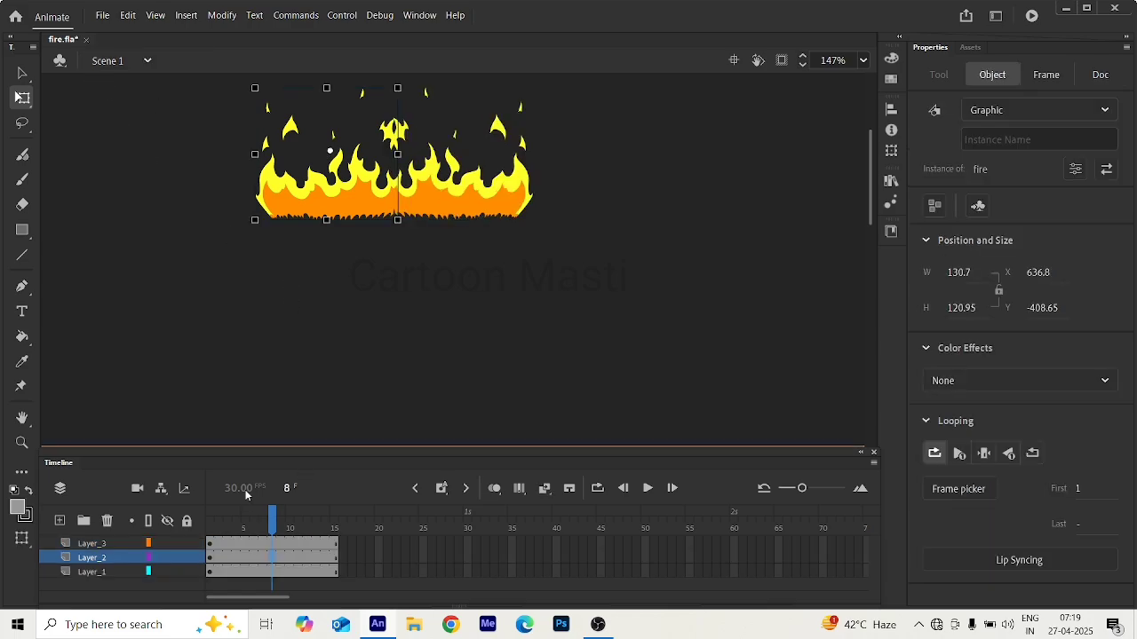
Preview the mirrored fire in the main timeline and recheck the fire symbol's last drawing on frame 8.
left_click_drag(273, 520, 299, 536)
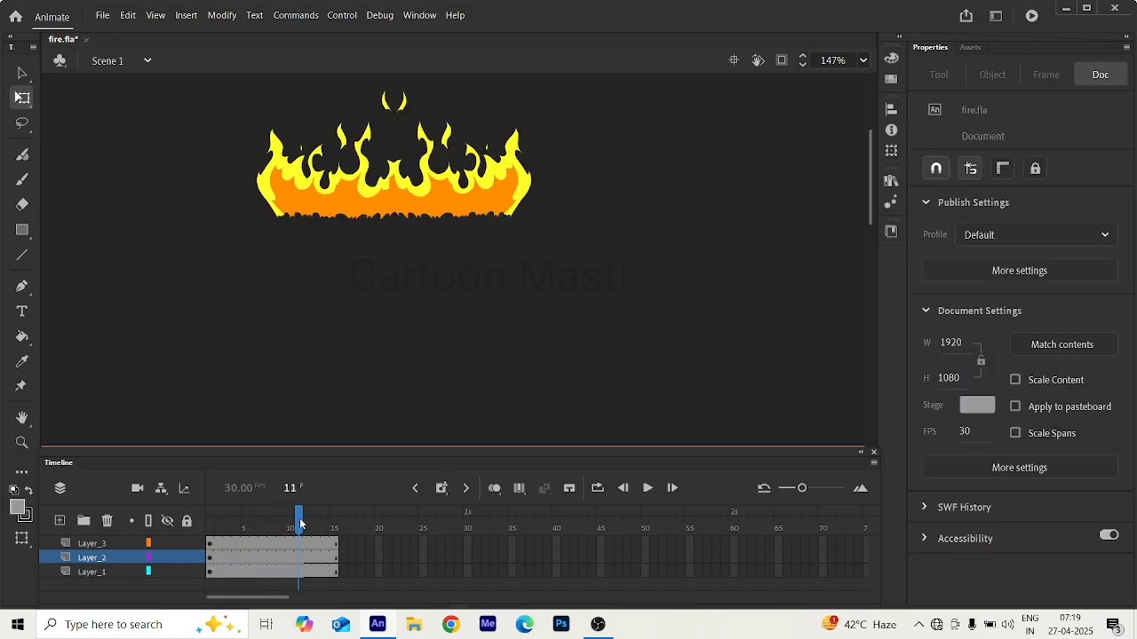
key("Return")
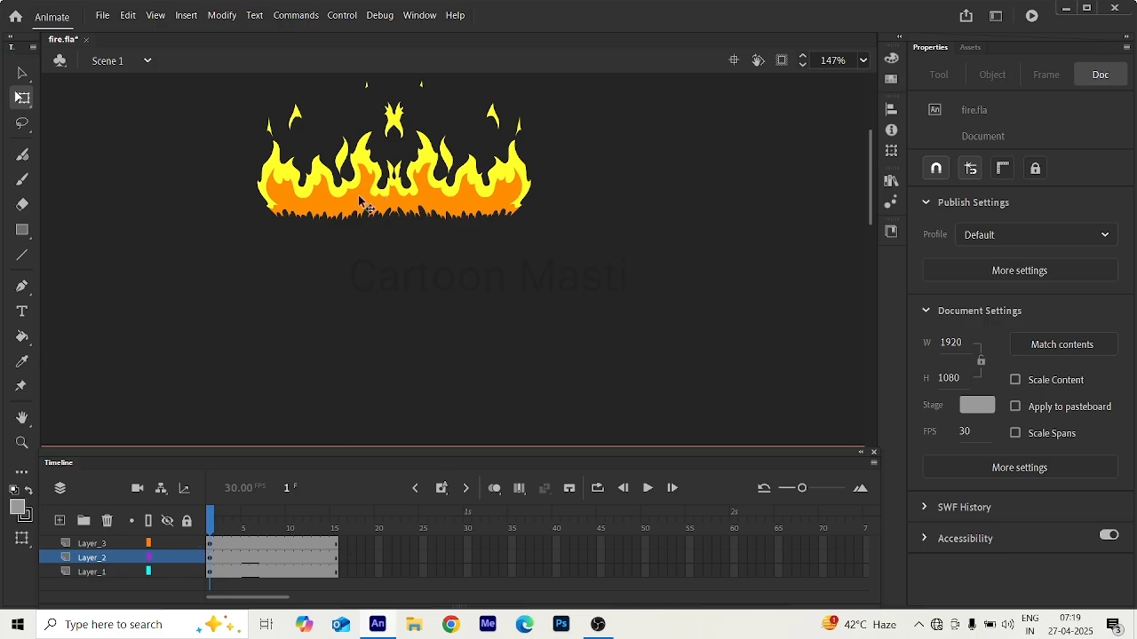
key("ctrl+z")
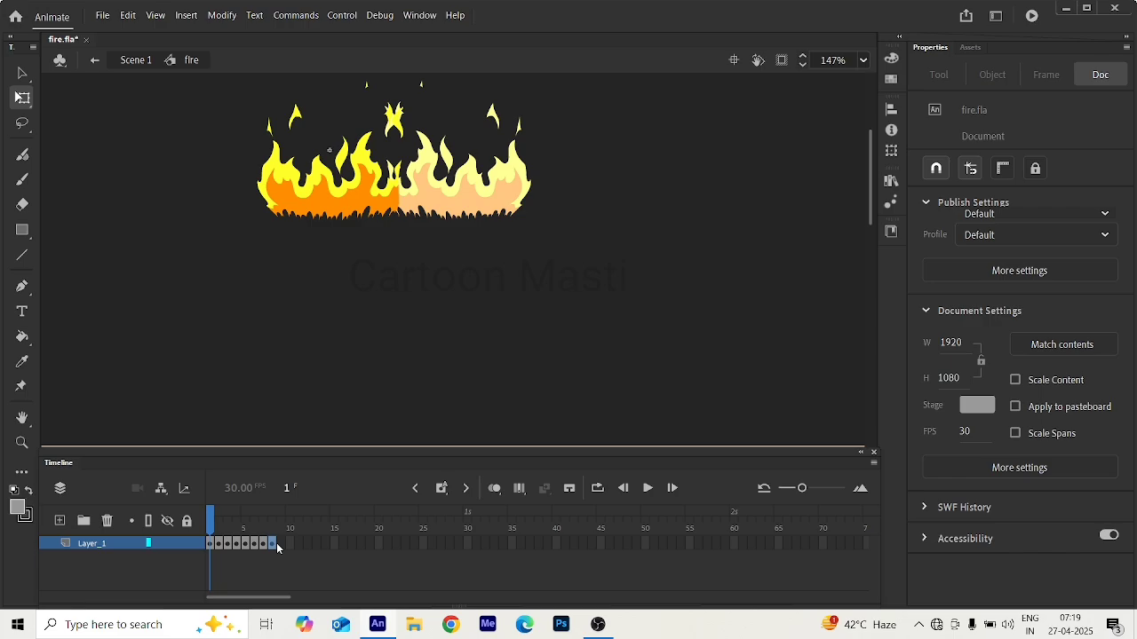
left_click(274, 543)
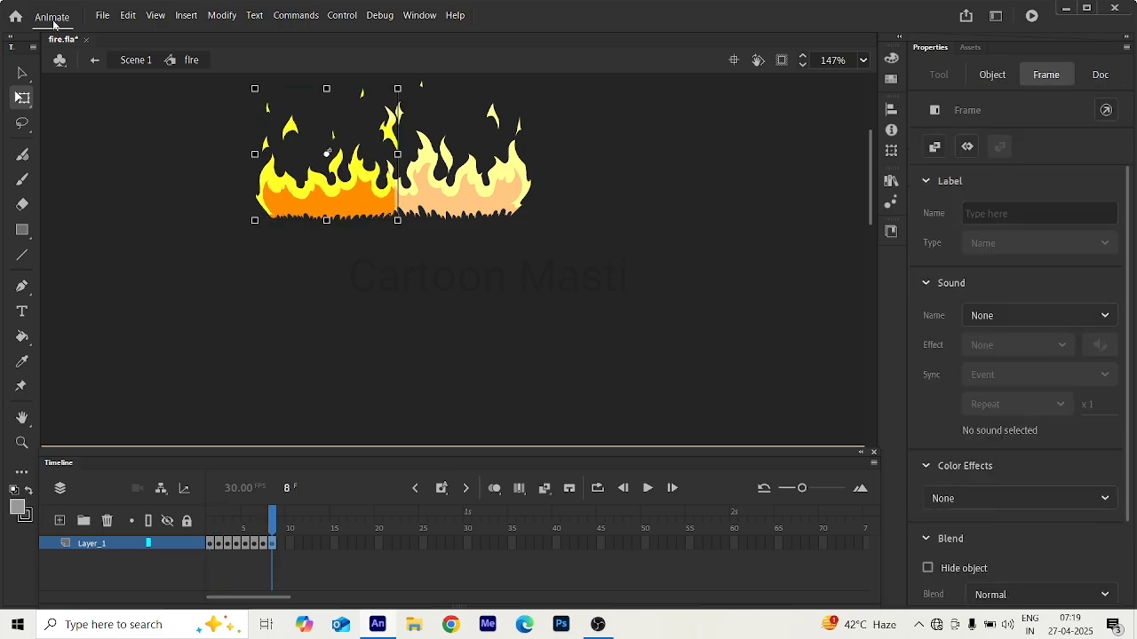
left_click(97, 59)
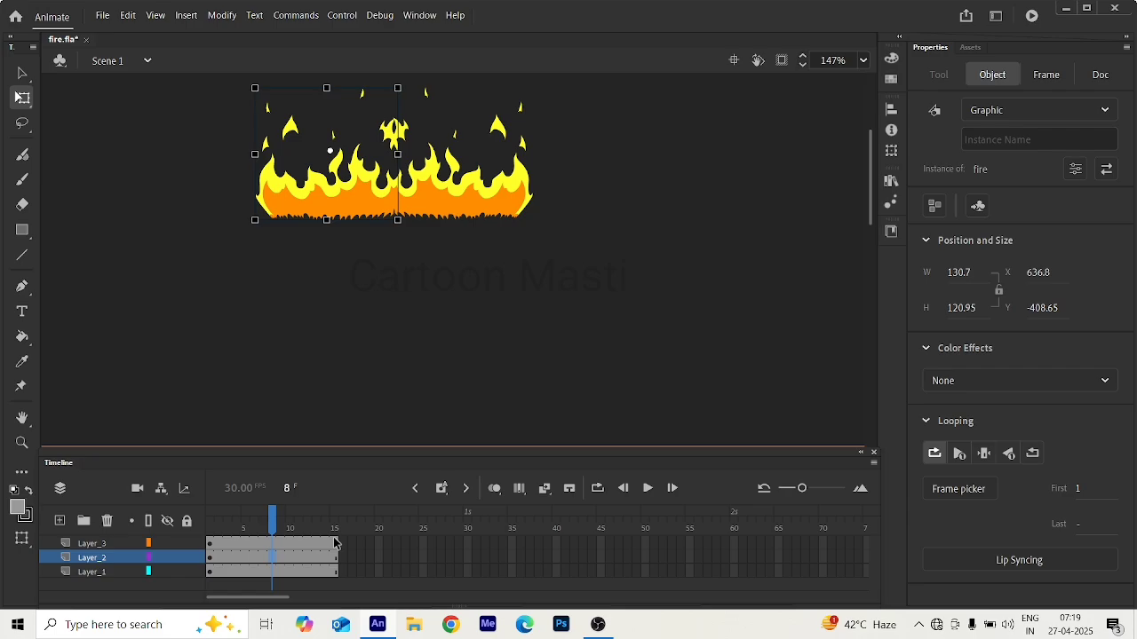
key("Return")
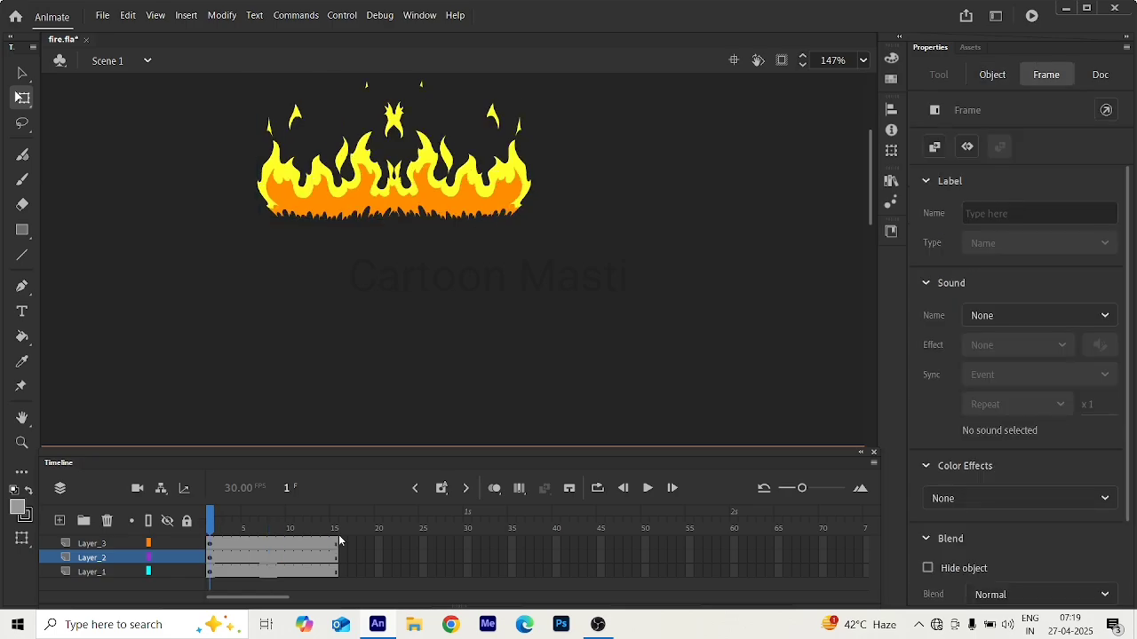
left_click_drag(339, 535, 314, 532)
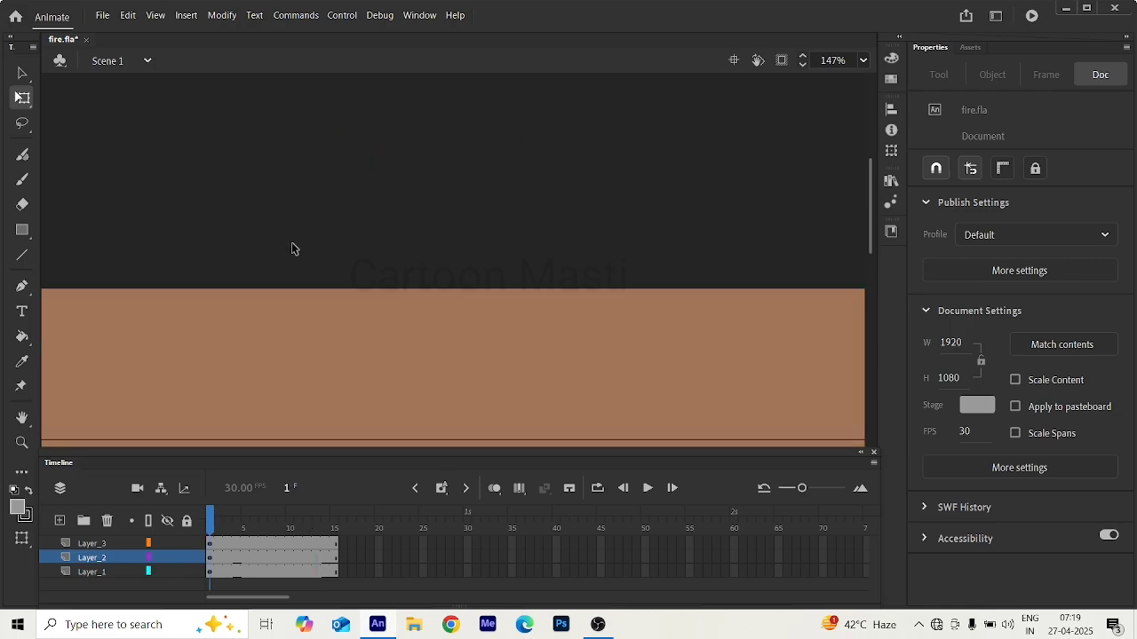
Examine the size and placement of the fire pair relative to the room's fireplace and the flame reference image.
scroll(297, 232, "down", 5)
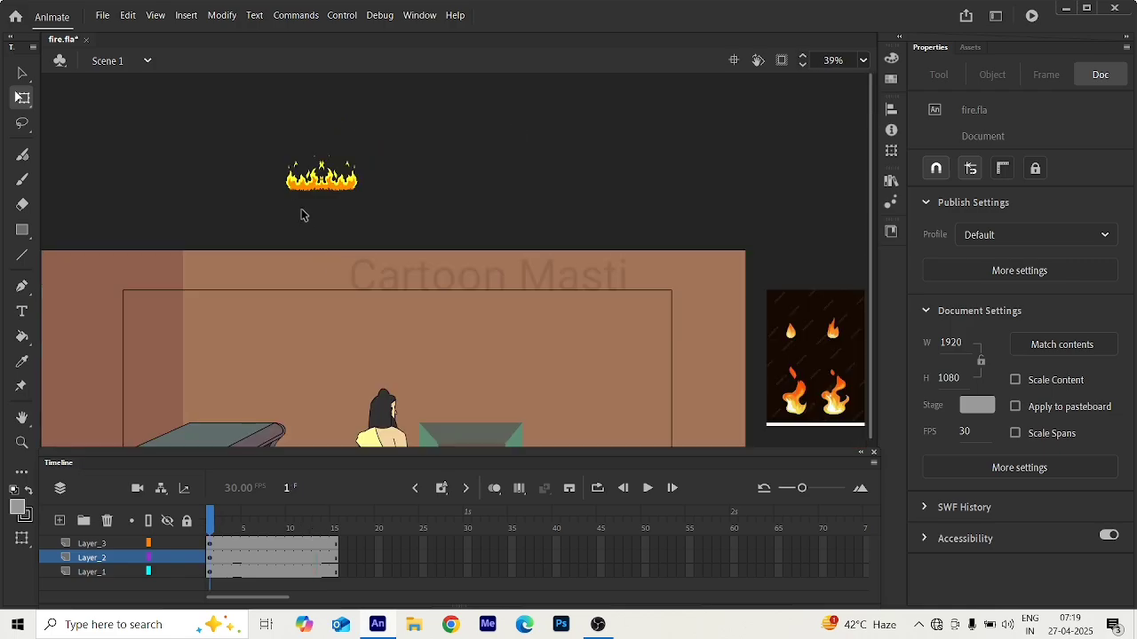
scroll(301, 214, "up", 2)
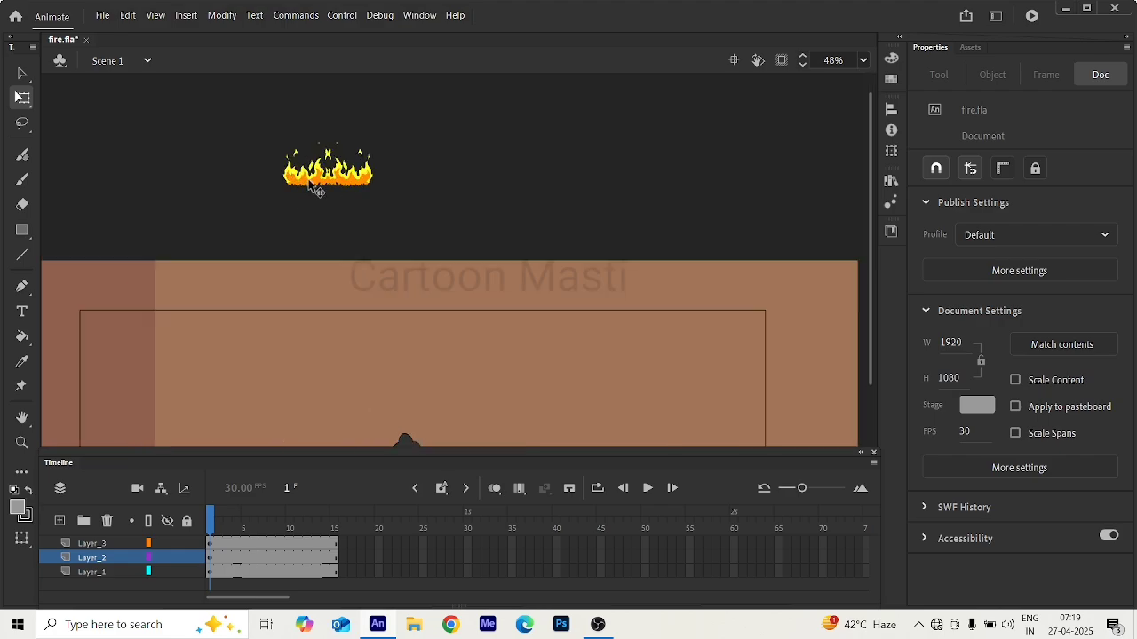
left_click(317, 190)
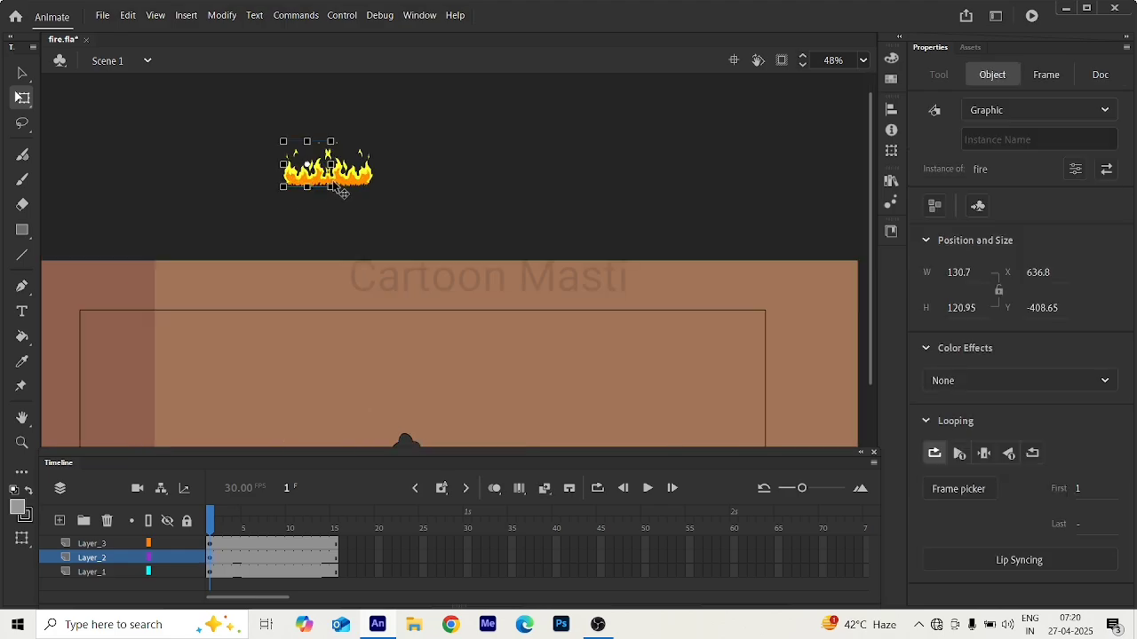
left_click(263, 231)
scroll(371, 279, "down", 5)
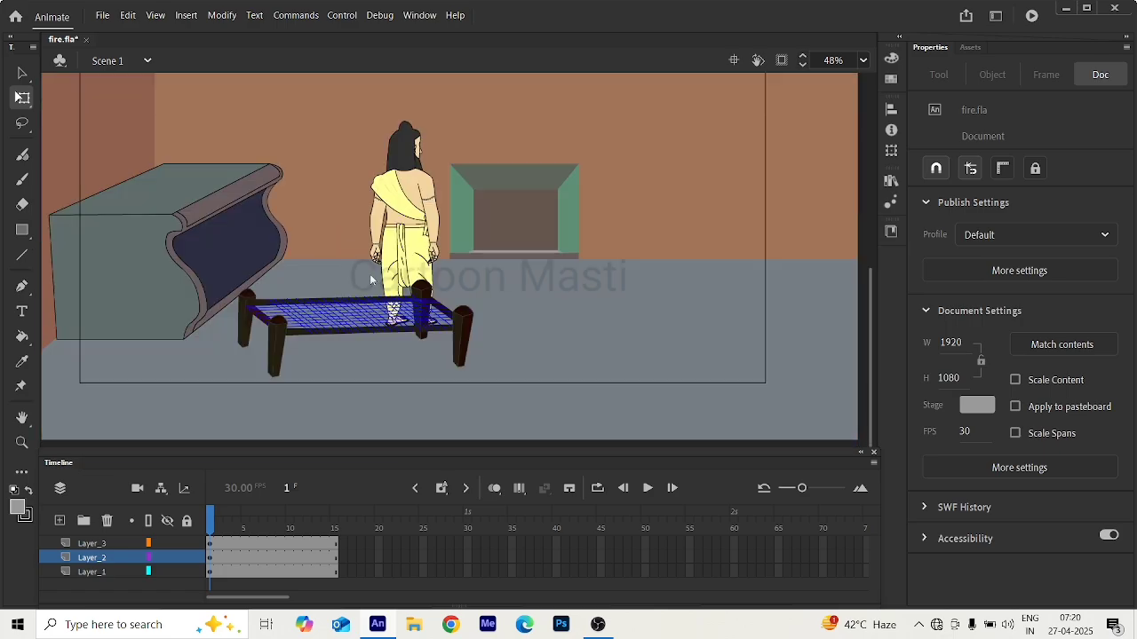
scroll(433, 213, "down", 2)
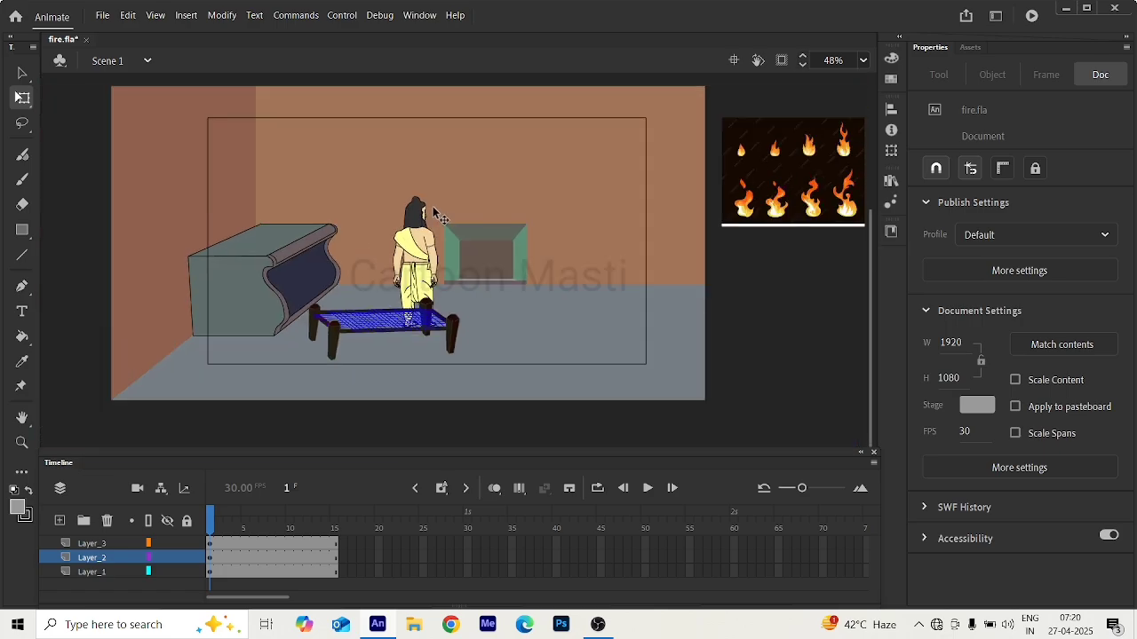
scroll(433, 213, "down", 3)
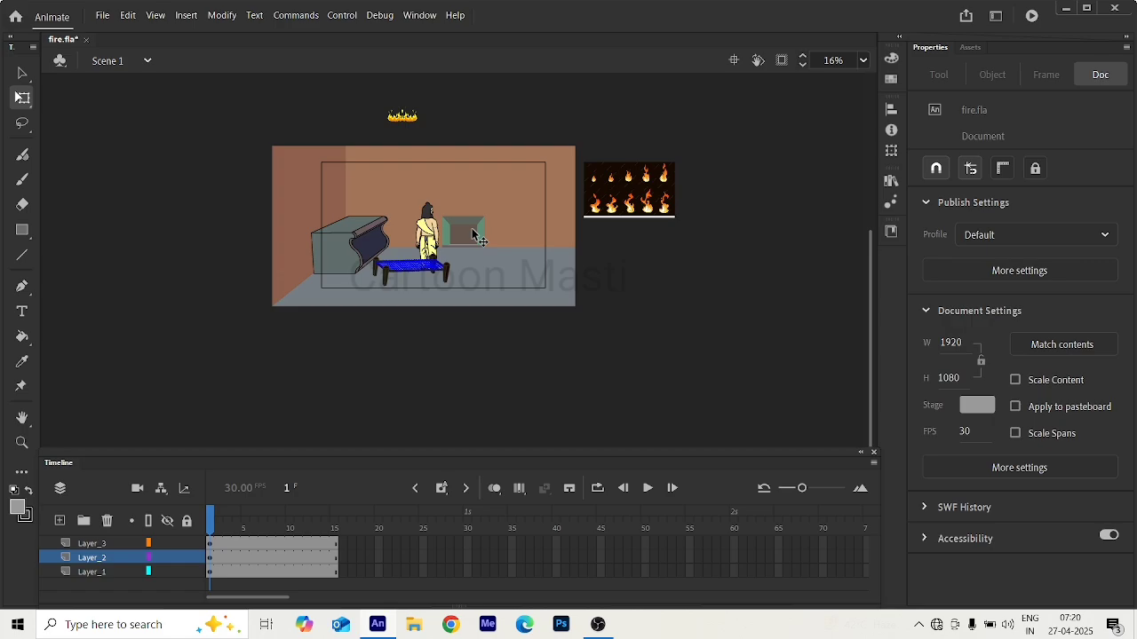
scroll(475, 236, "up", 1)
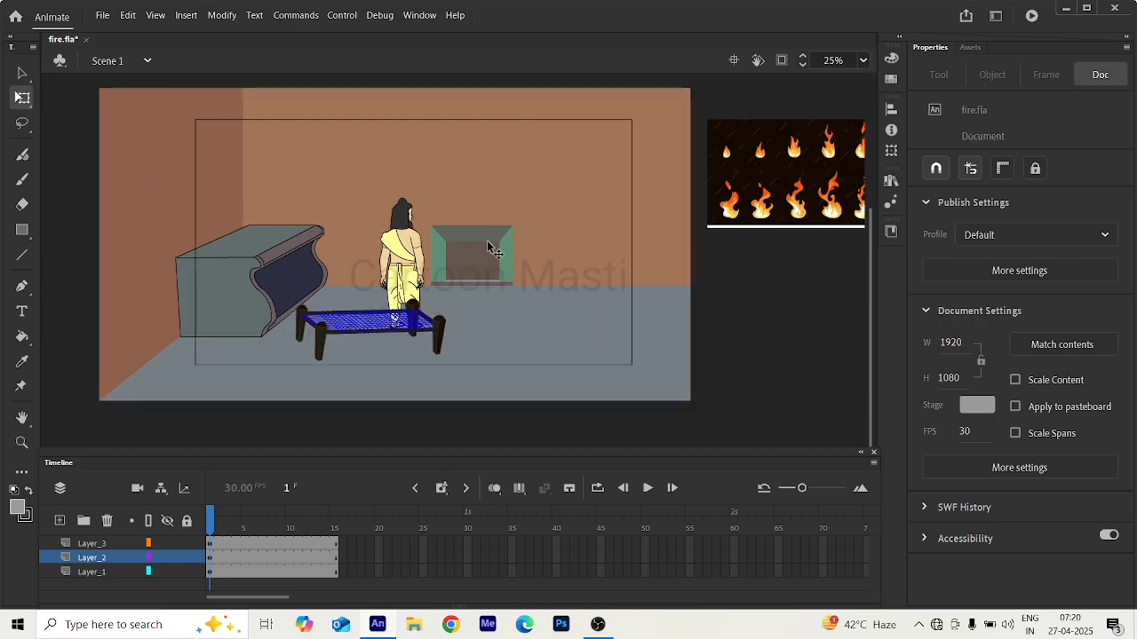
scroll(488, 249, "up", 2)
scroll(453, 238, "down", 2)
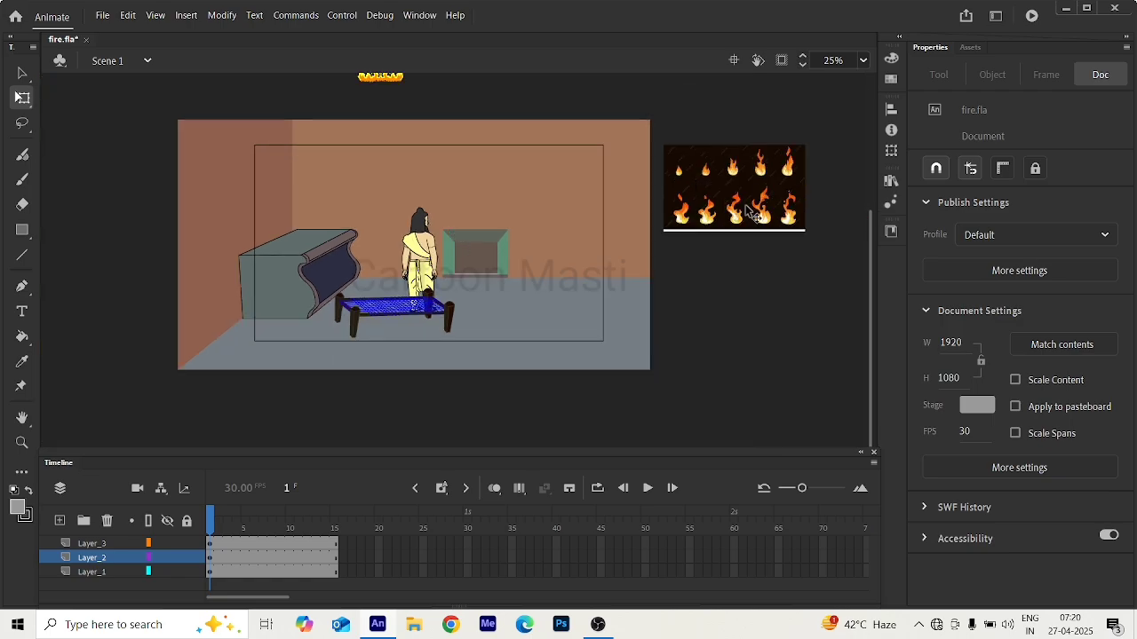
Select both fire instances and move them down together to about Y -329.75, closer to the room scene.
left_click(683, 182)
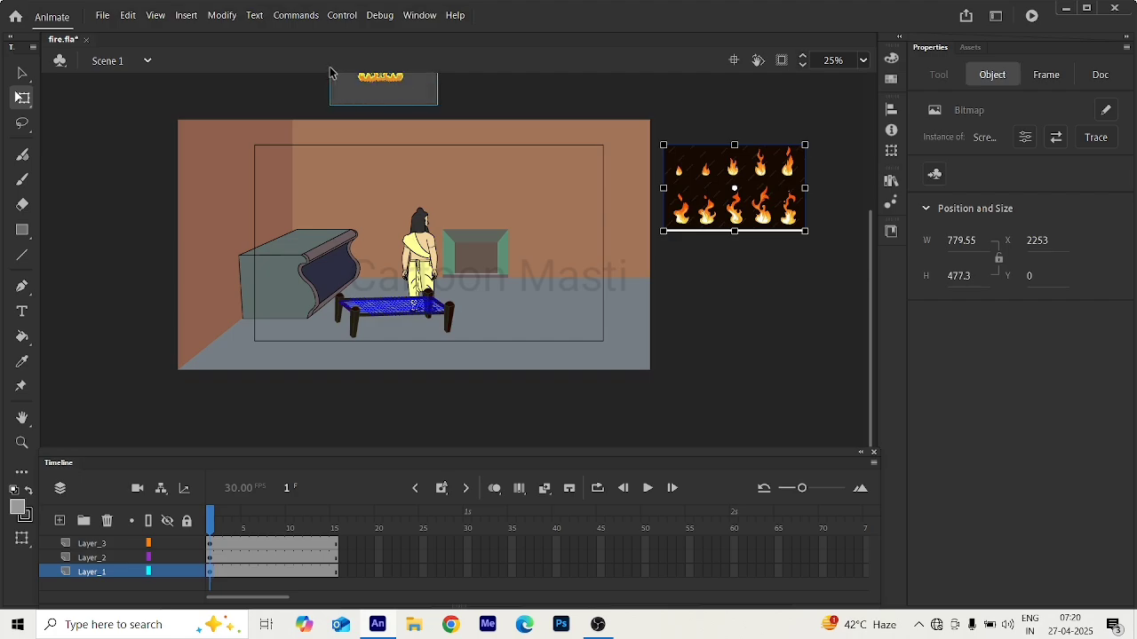
left_click(380, 78)
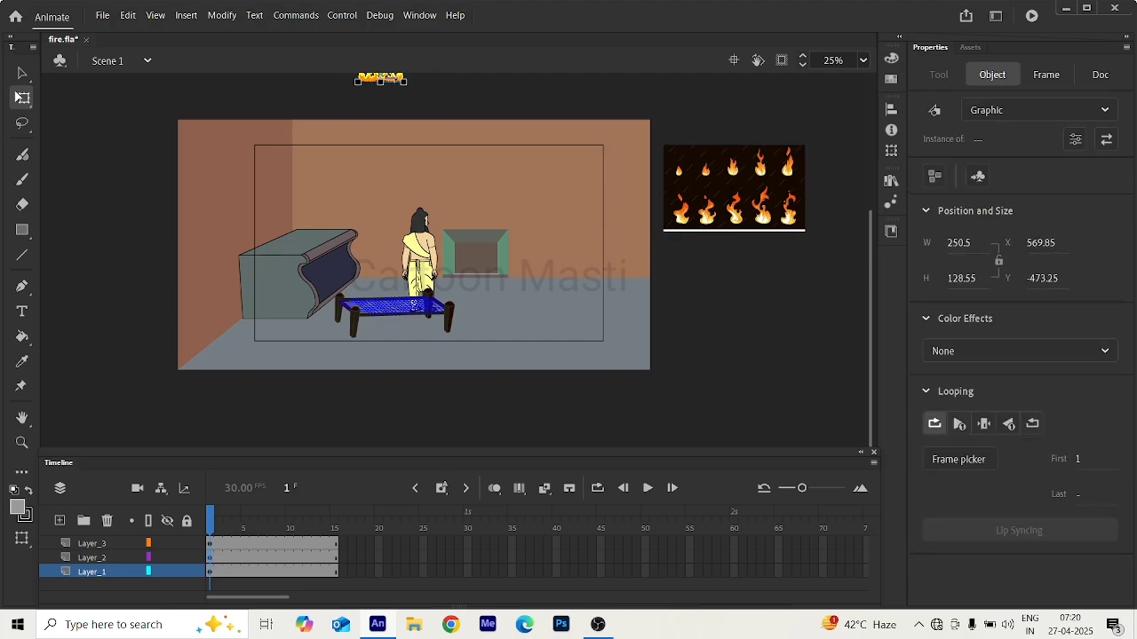
key("Down")
key("Down")
key("Down")
key("Down")
key("Up")
key("Up")
key("Up")
key("Up")
key("Up")
key("Up")
key("Up")
key("Up")
key("Up")
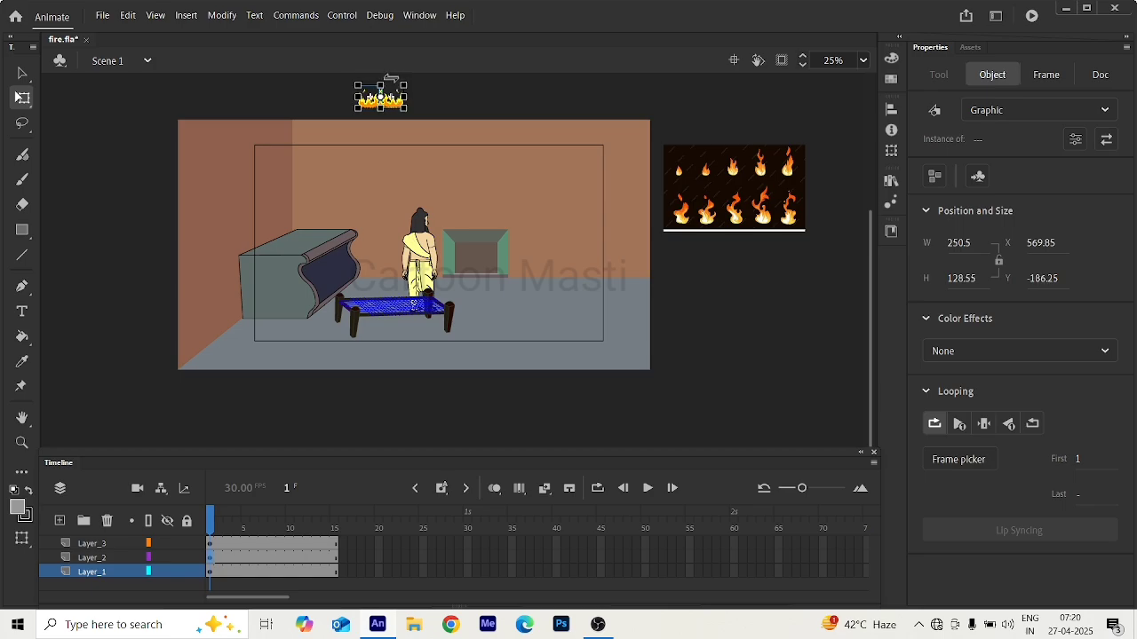
left_click(642, 183)
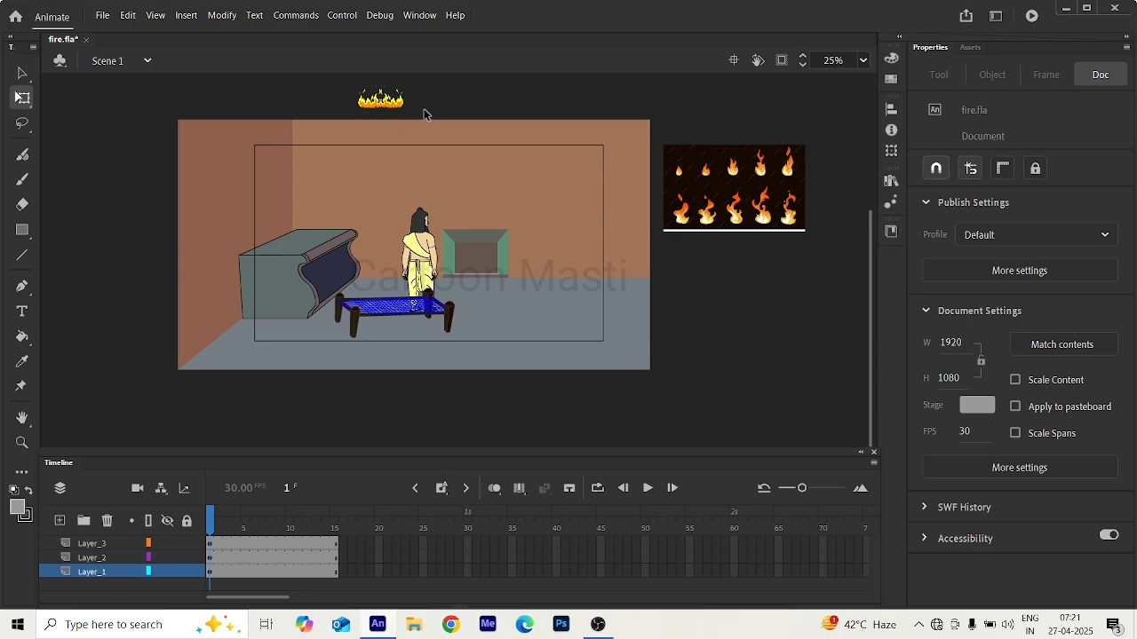
left_click_drag(426, 112, 325, 81)
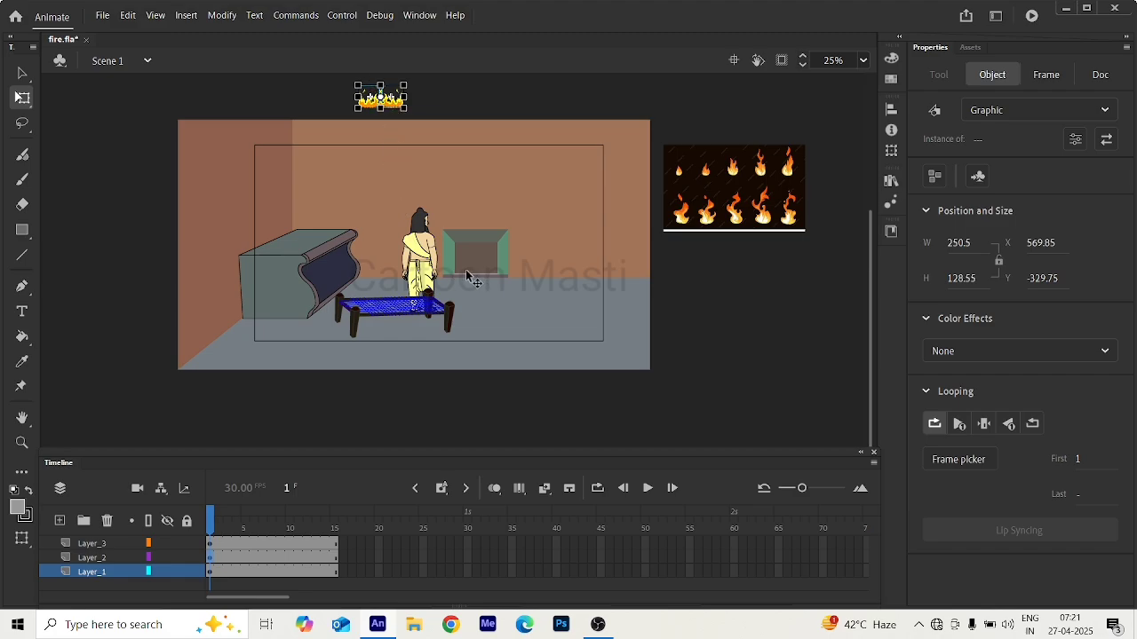
Open the bg room symbol for editing and select the fireplace group on Layer_5.
left_click(473, 316)
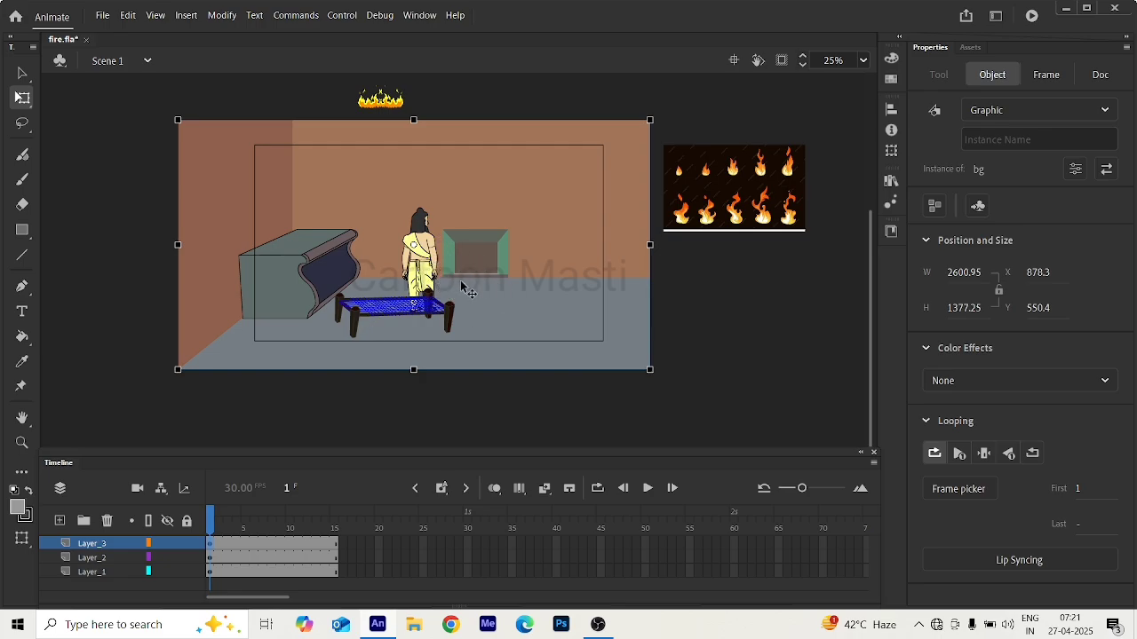
double_click(439, 228)
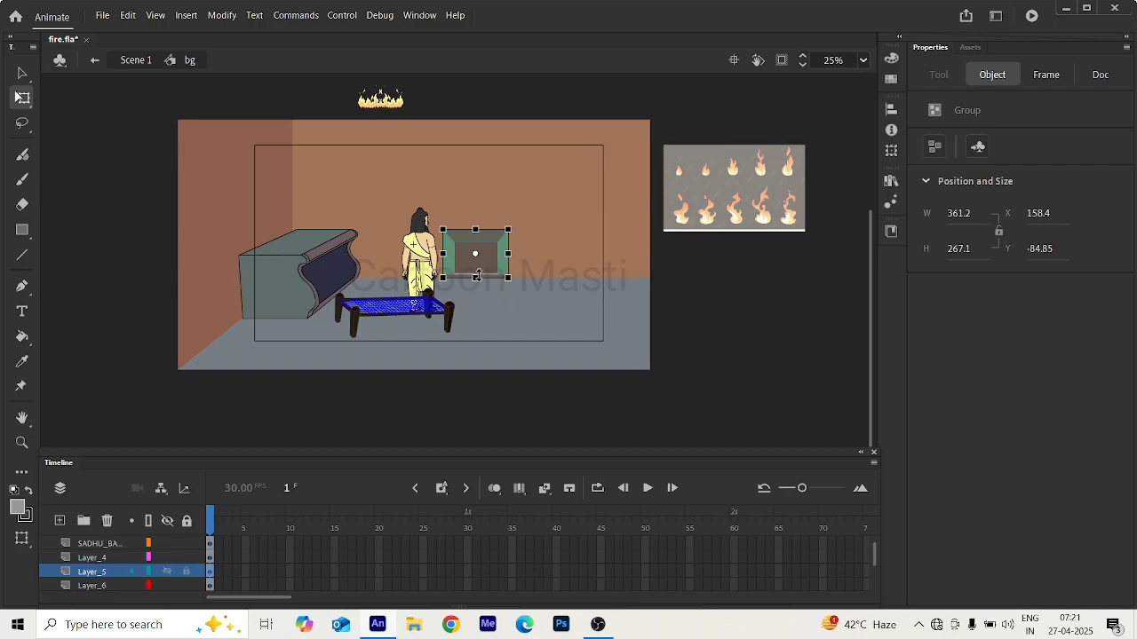
scroll(473, 271, "up", 5)
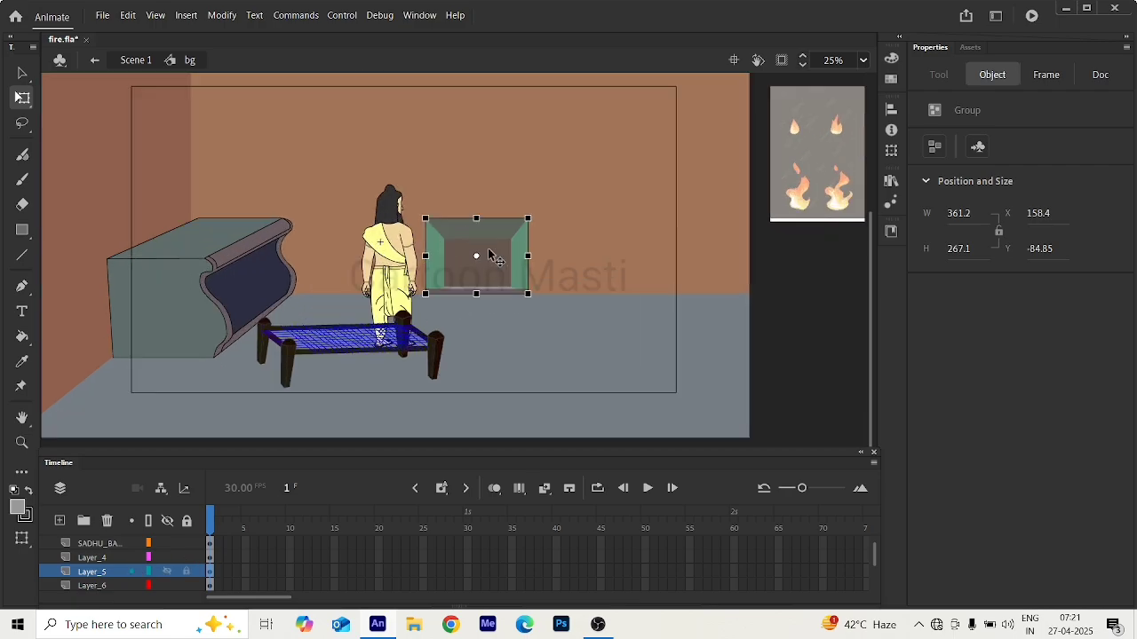
scroll(415, 360, "down", 3)
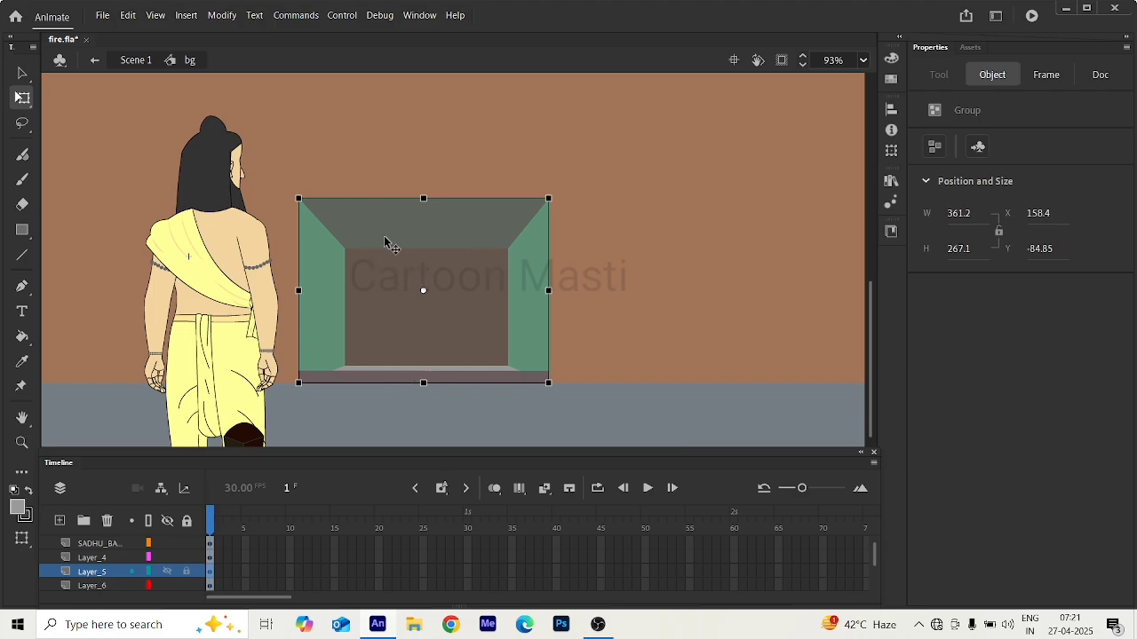
Select the fireplace pieces on Layer_4 and Layer_5 together.
mouse_move(394, 238)
left_mouse_down()
mouse_move(396, 185)
mouse_move(392, 231)
left_mouse_up()
left_click_drag(386, 380, 389, 382)
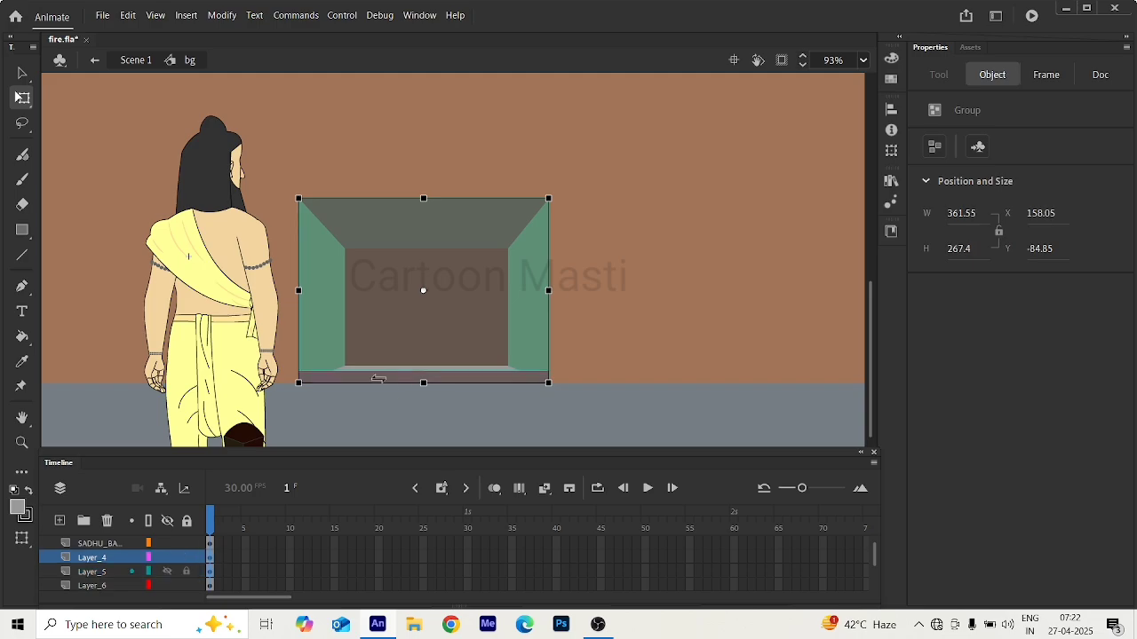
right_click(380, 377)
left_click(356, 381)
left_click(22, 73)
left_click(31, 80)
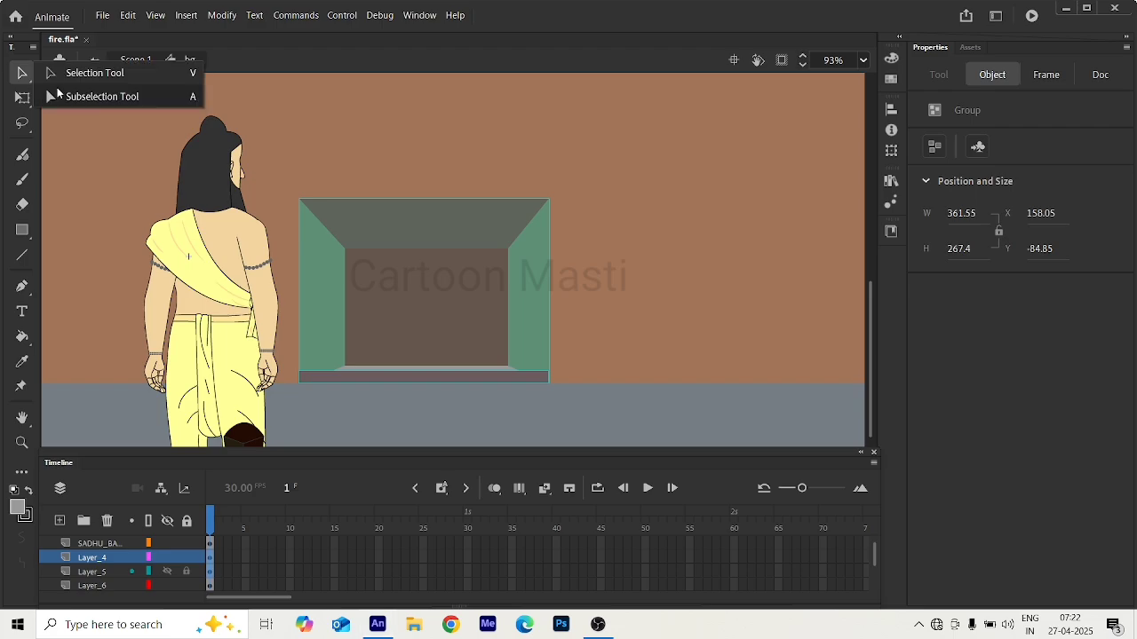
left_click(68, 78)
right_click(376, 304)
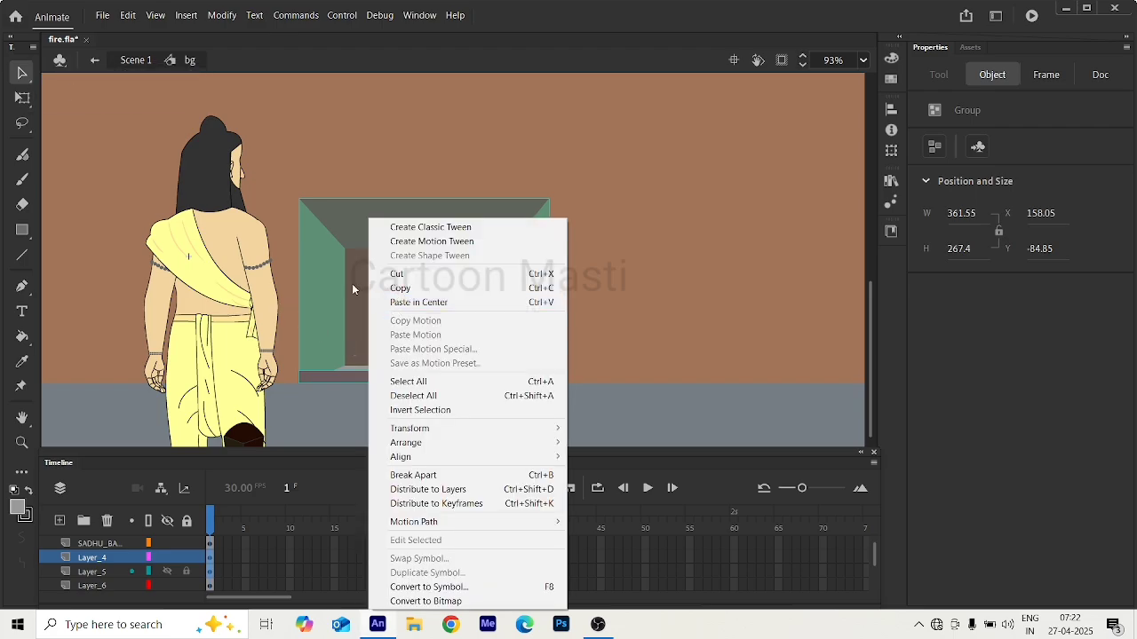
left_click(354, 286)
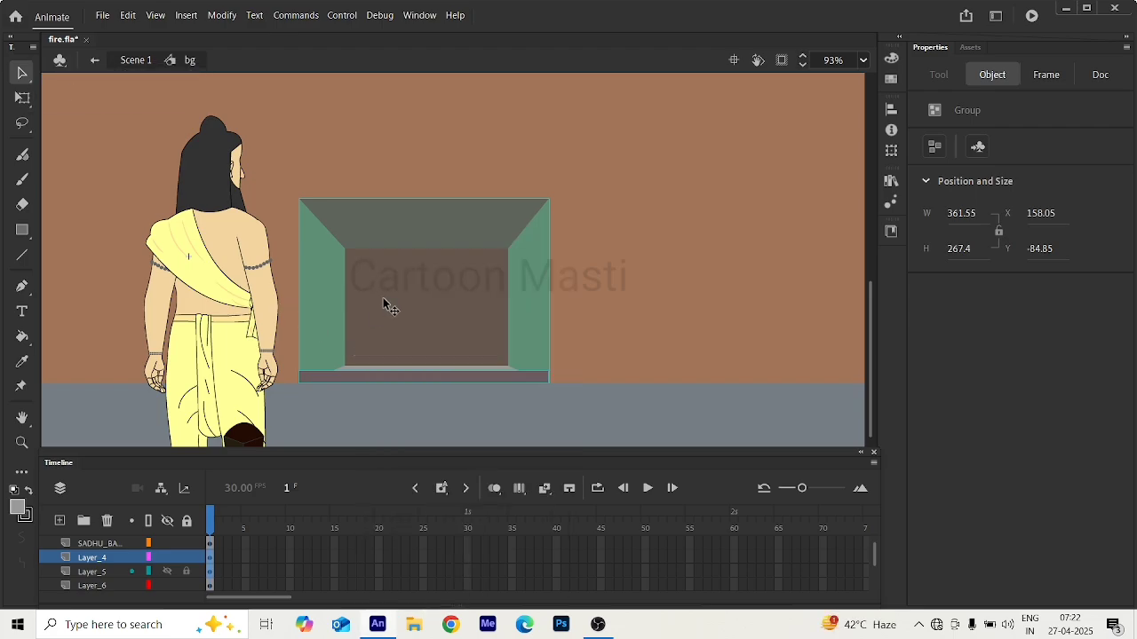
key("q")
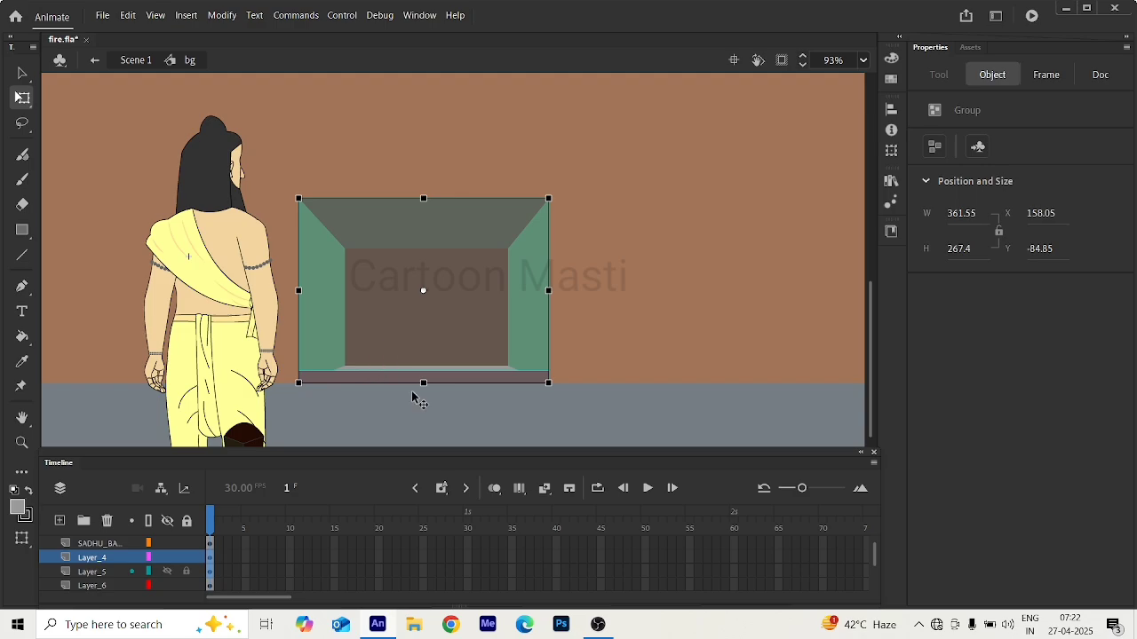
left_click(475, 306)
left_click(474, 311)
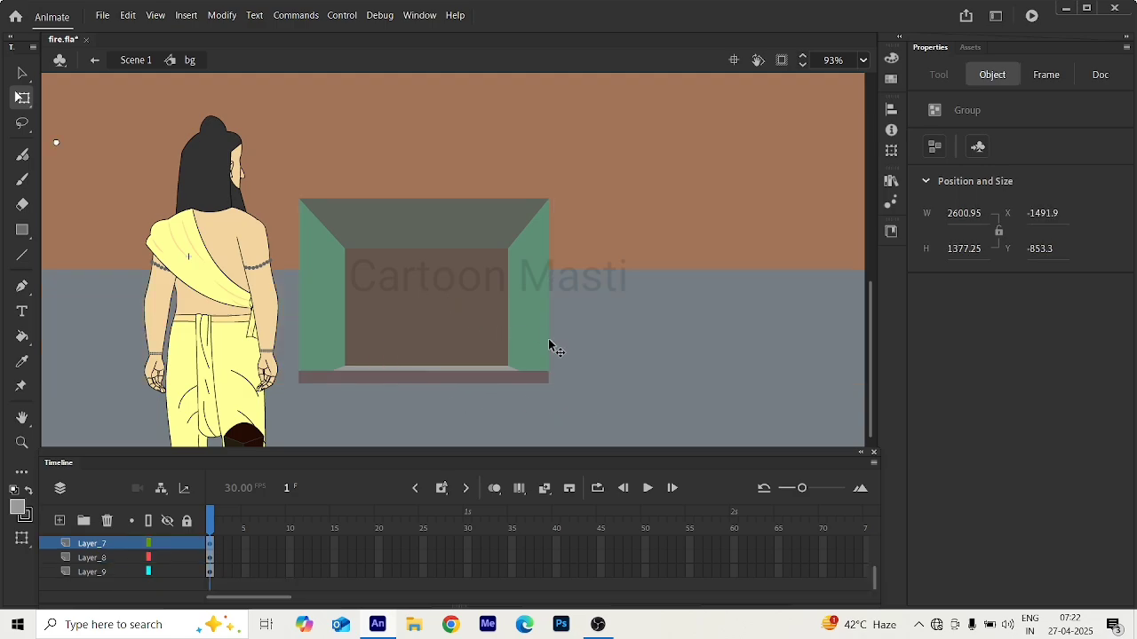
left_click(485, 379)
right_click(443, 321)
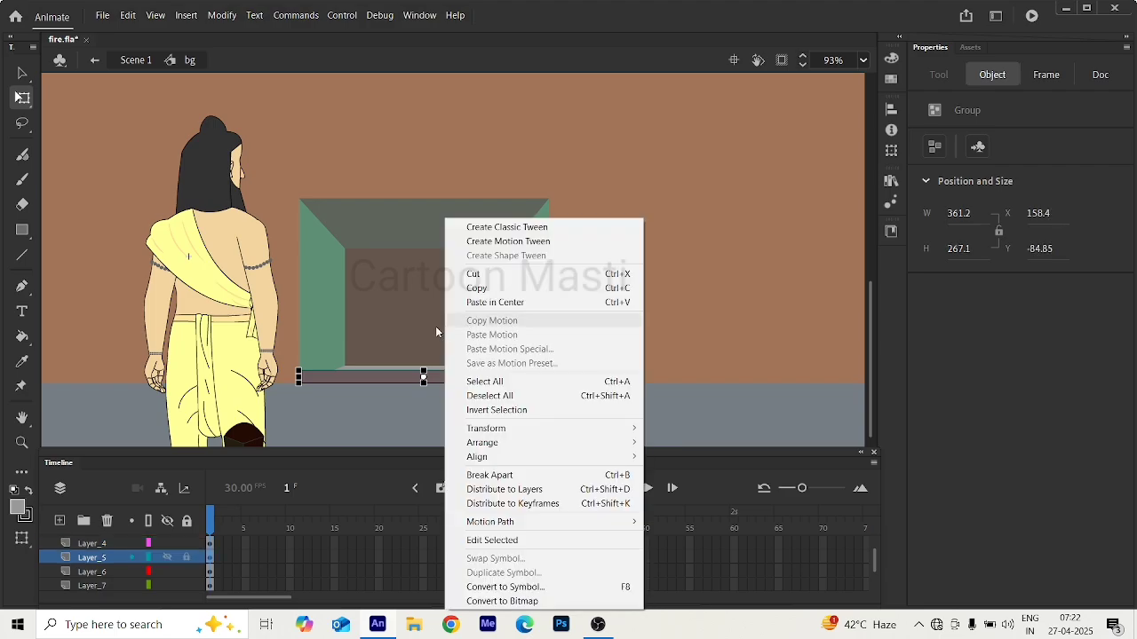
left_click(416, 329)
double_click(414, 328)
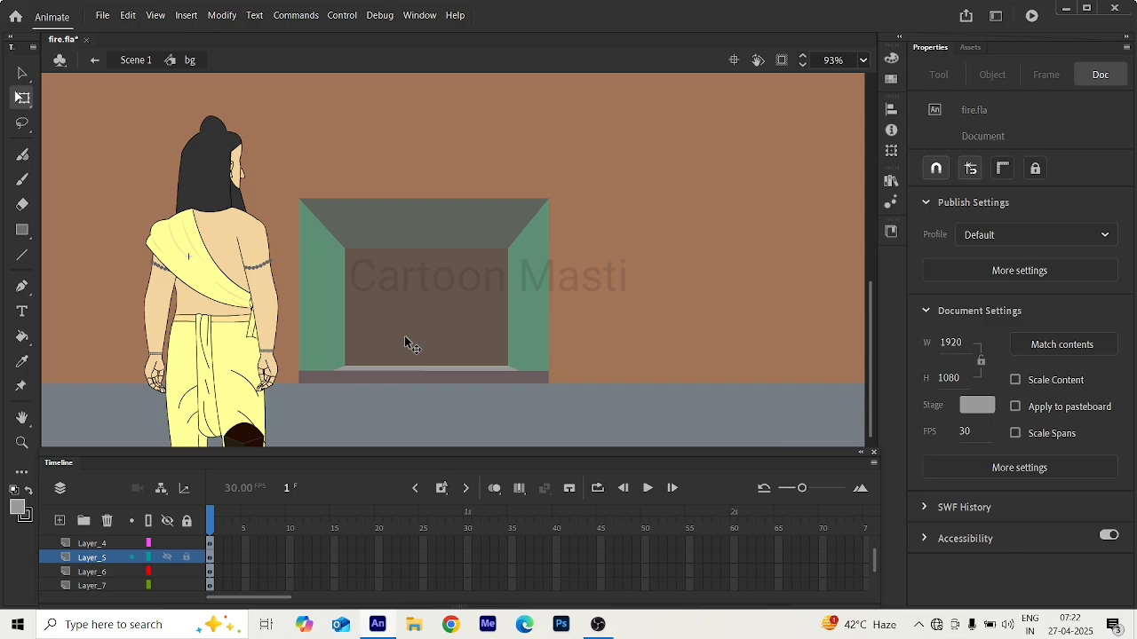
Select both fireplace pieces together and convert them into a graphic symbol named suare.
left_click(369, 226)
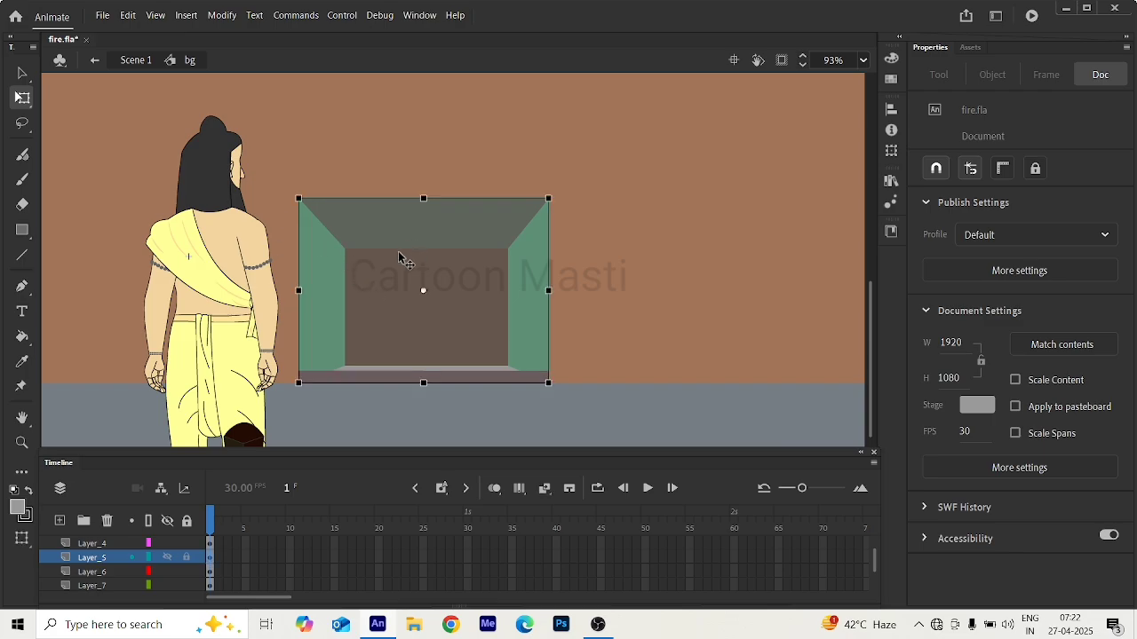
left_click(396, 377, "shift")
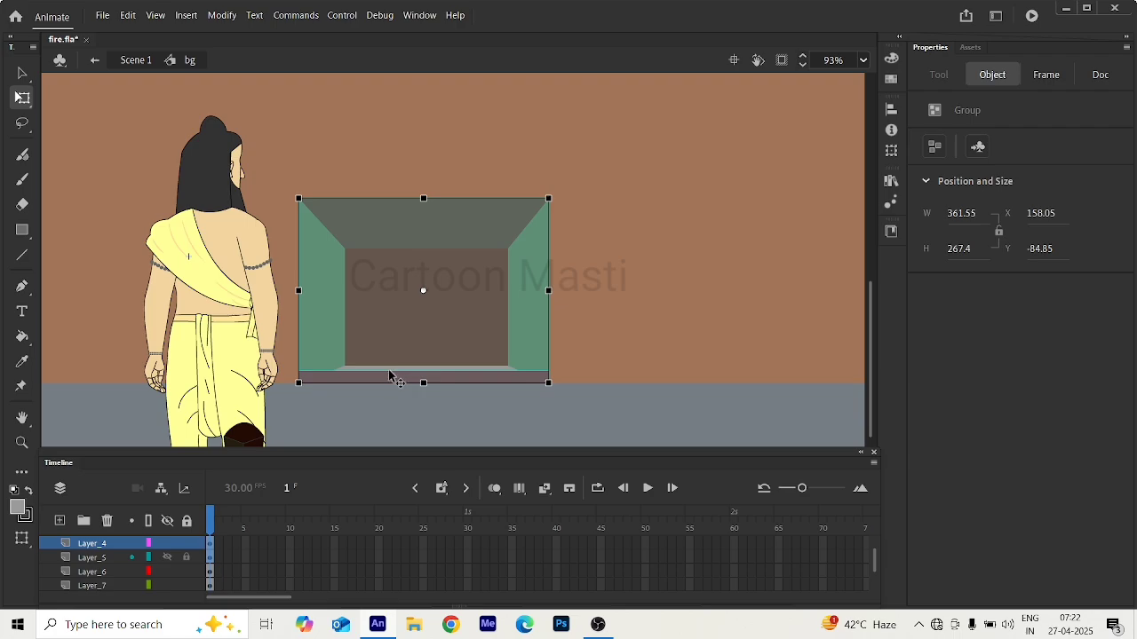
left_click_drag(393, 378, 404, 347)
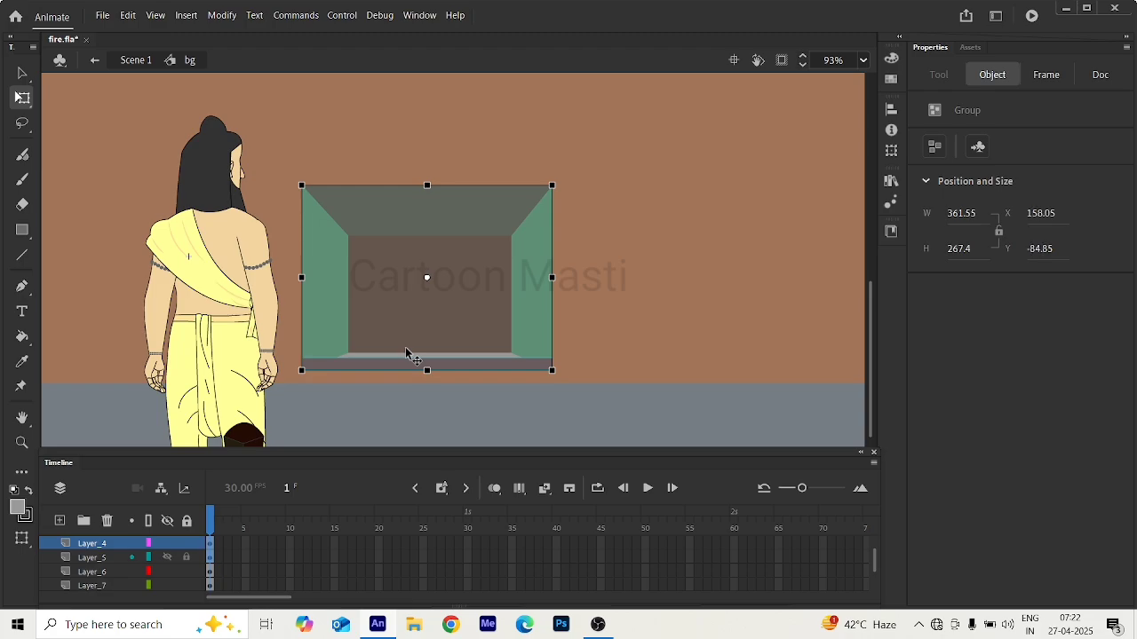
key("ctrl+z")
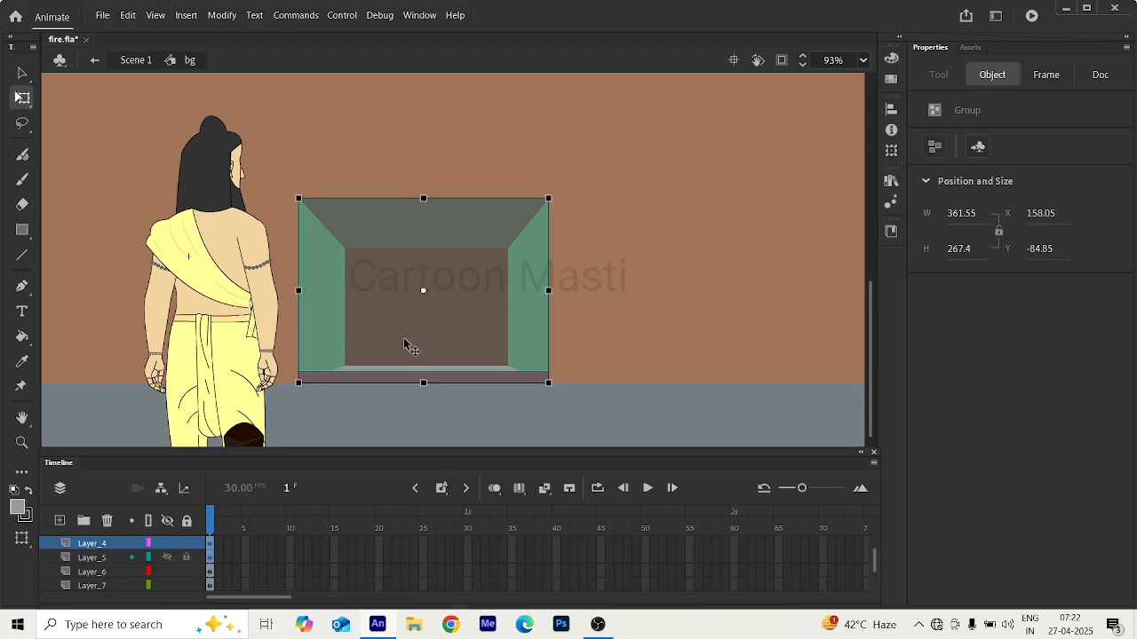
key("F8")
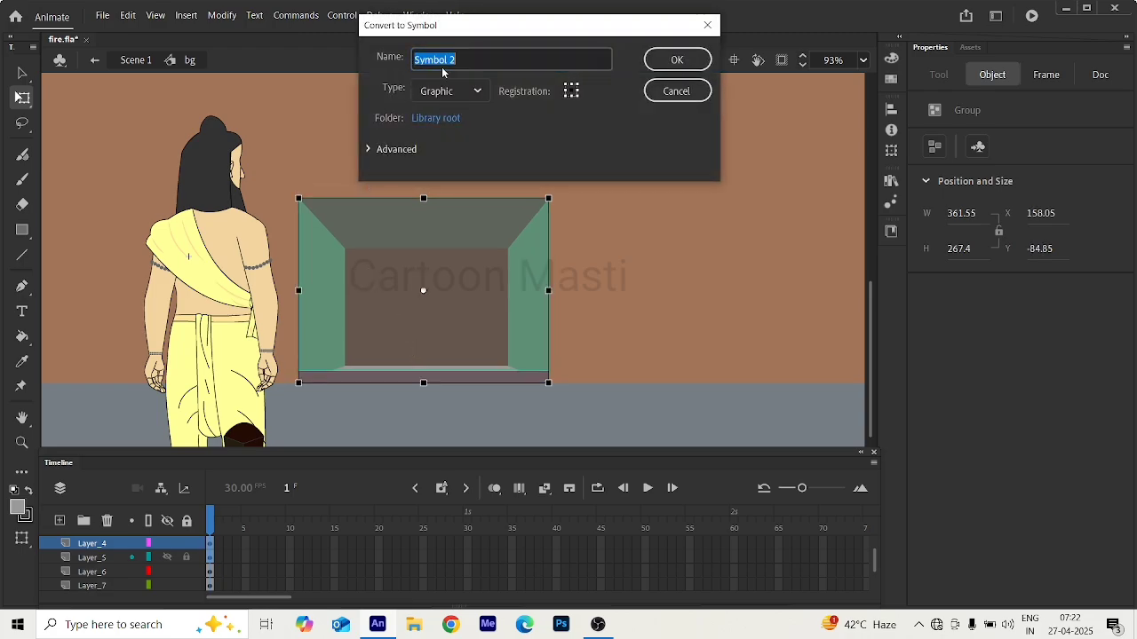
type("suare")
key("Return")
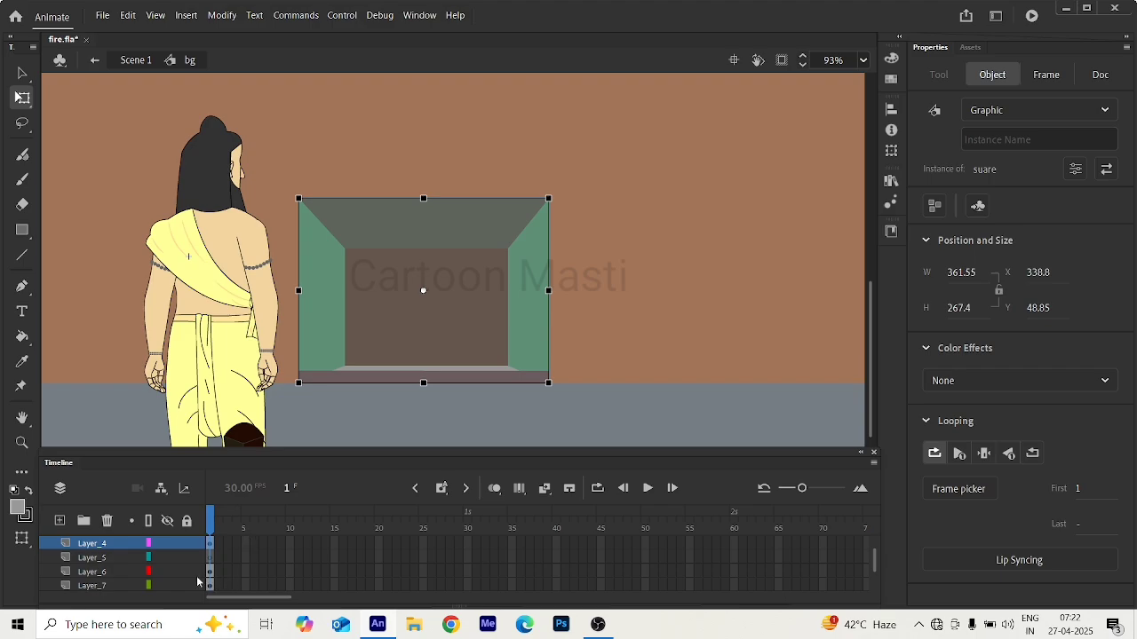
Delete the emptied Layer_5 and open the suare symbol for editing.
left_click(113, 562)
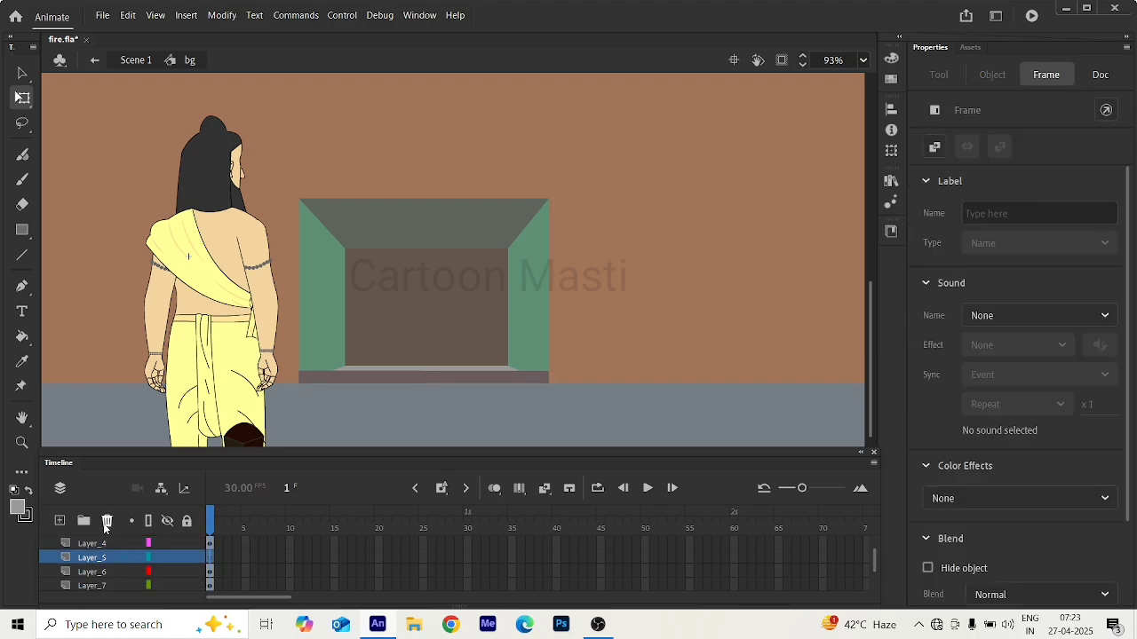
left_click(107, 522)
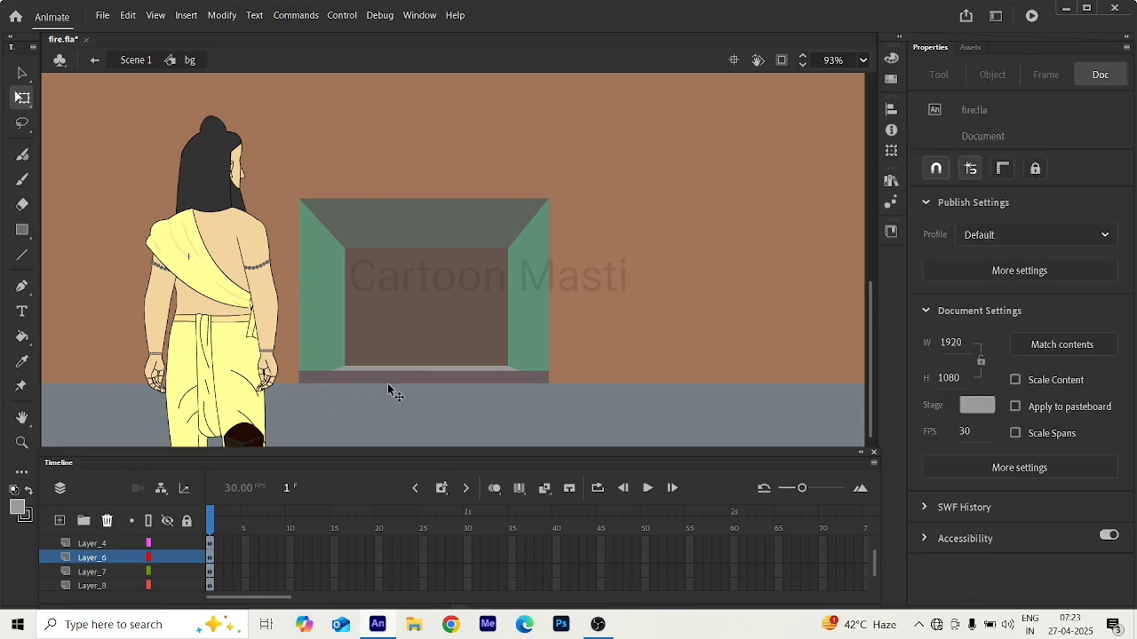
left_click(438, 311)
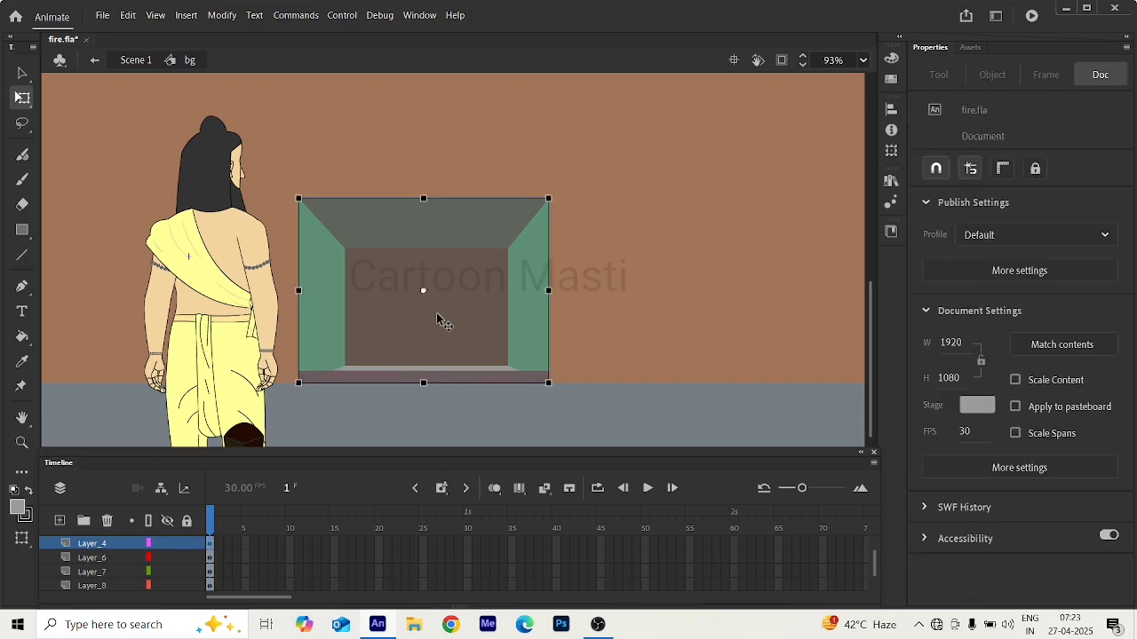
double_click(444, 310)
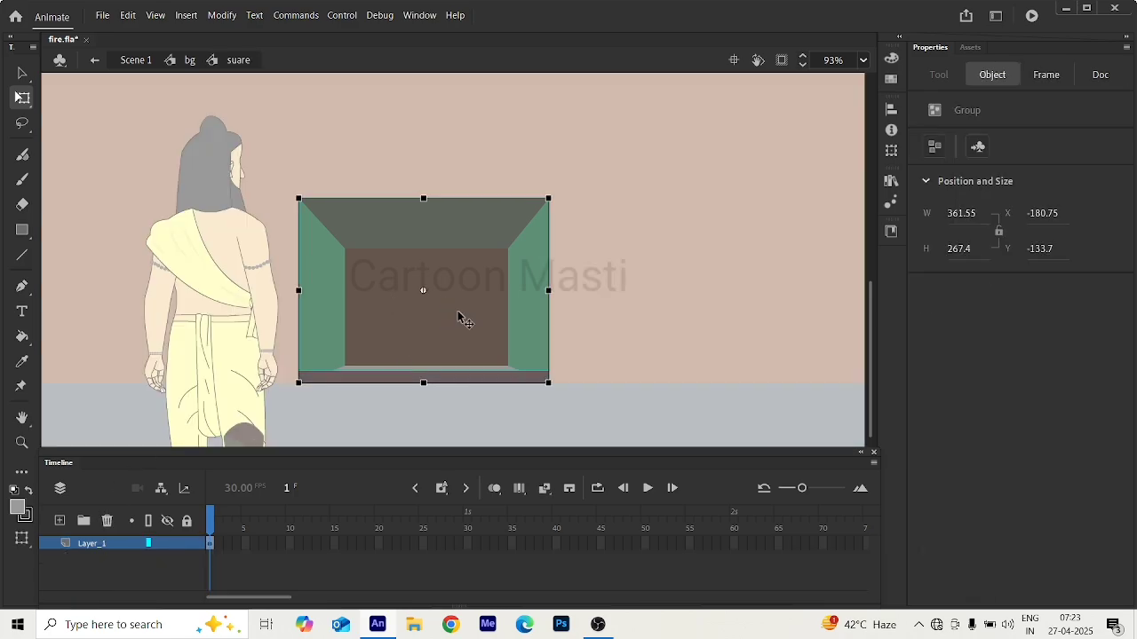
Distribute the fireplace pieces inside suare to separate layers and select each piece to check its layer.
left_click_drag(281, 171, 586, 414)
right_click(432, 330)
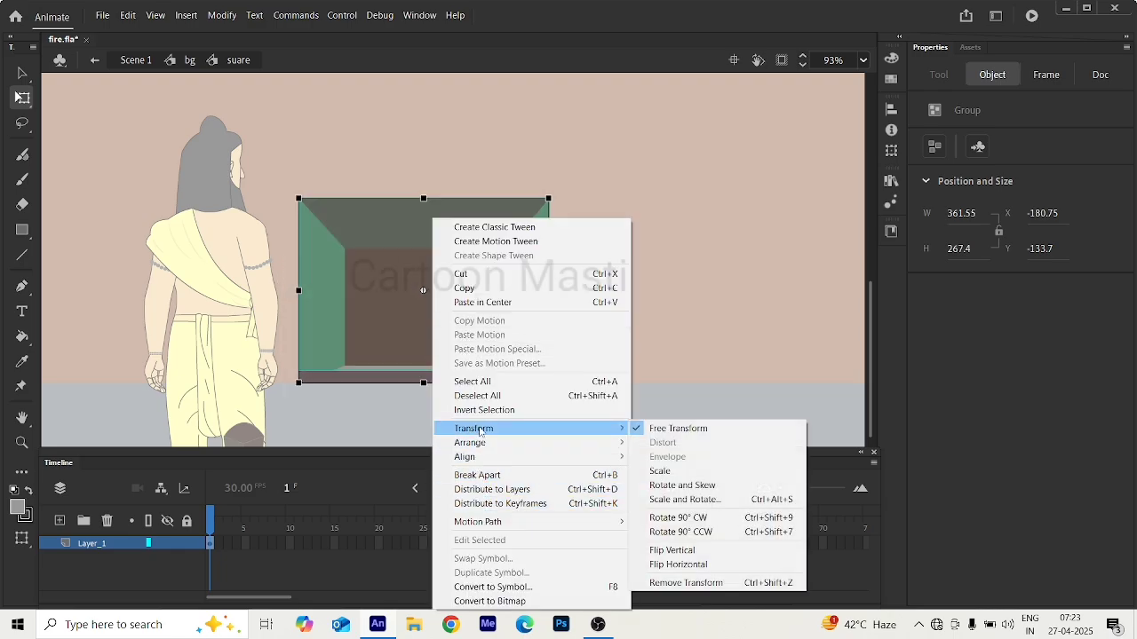
left_click(491, 489)
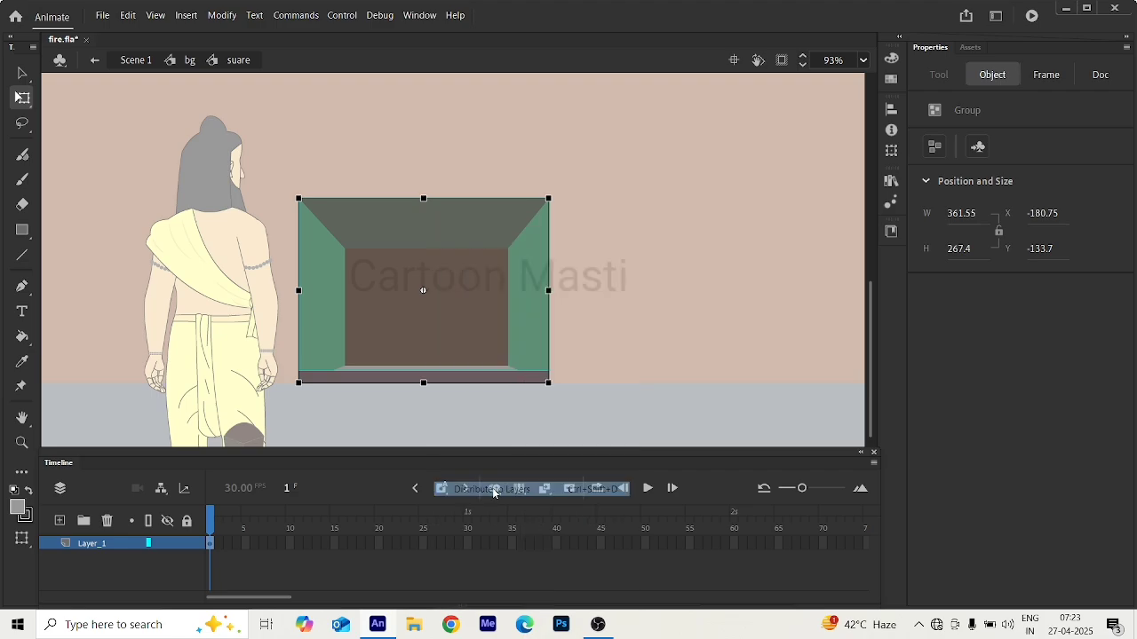
left_click(463, 296)
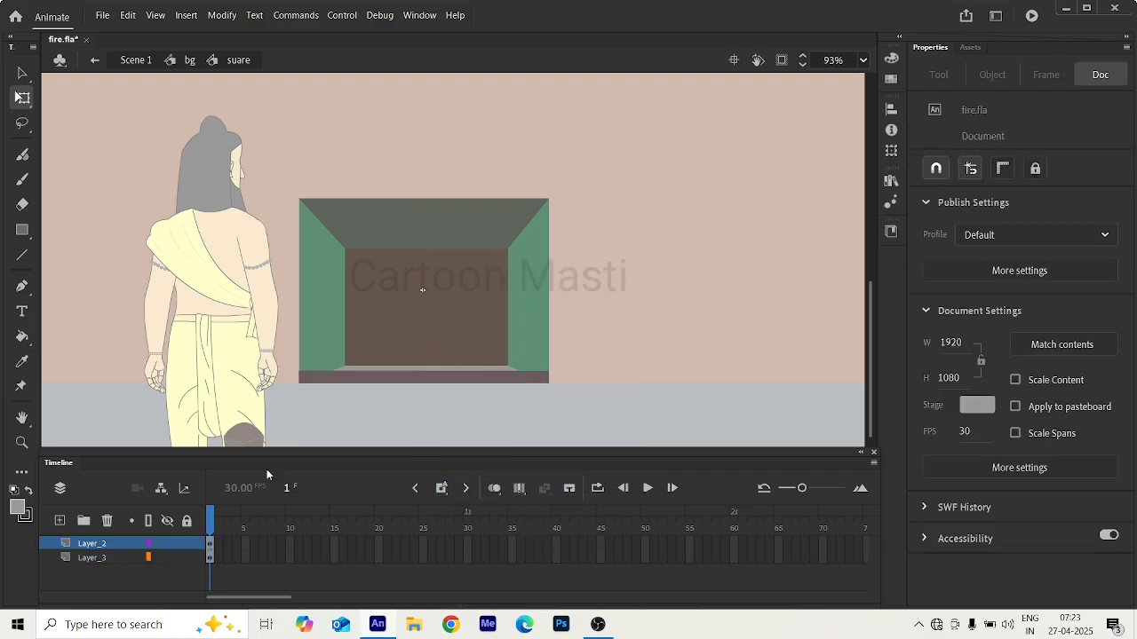
left_click(391, 338)
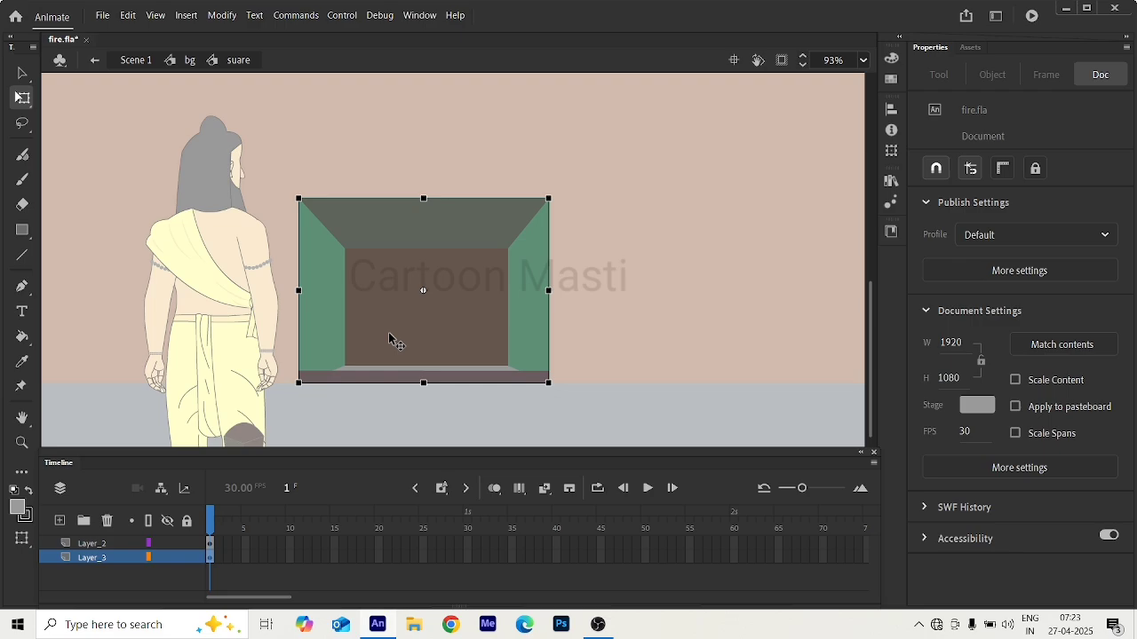
left_click(398, 380)
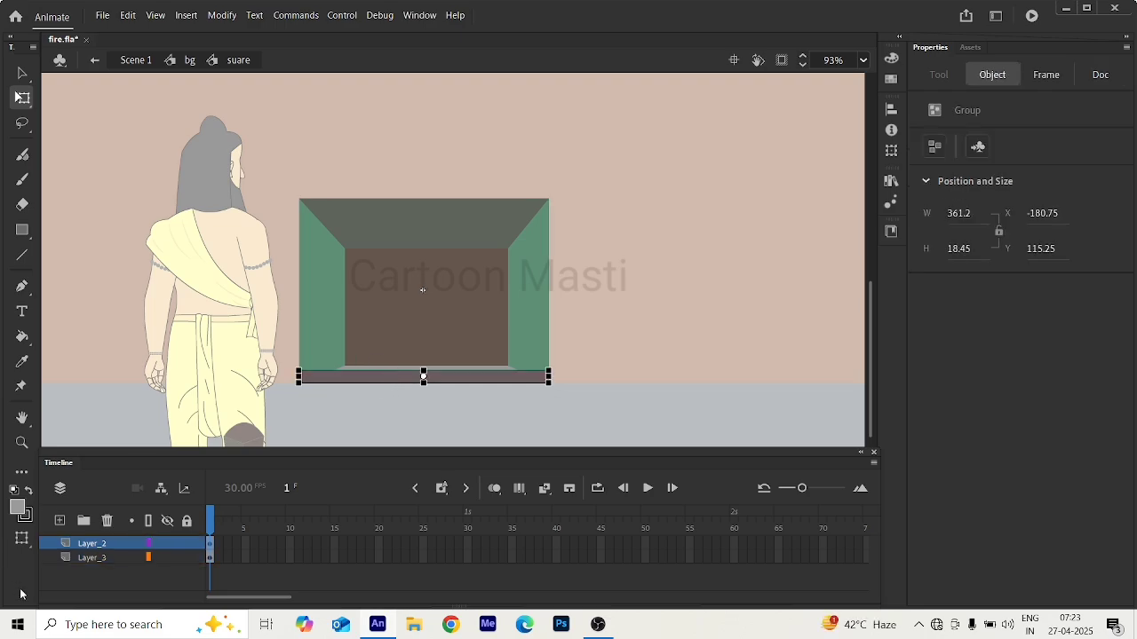
Try placing the front ledge's Layer_2 beneath Layer_3, and undo the reorder.
left_click(99, 545)
left_click_drag(99, 558, 126, 566)
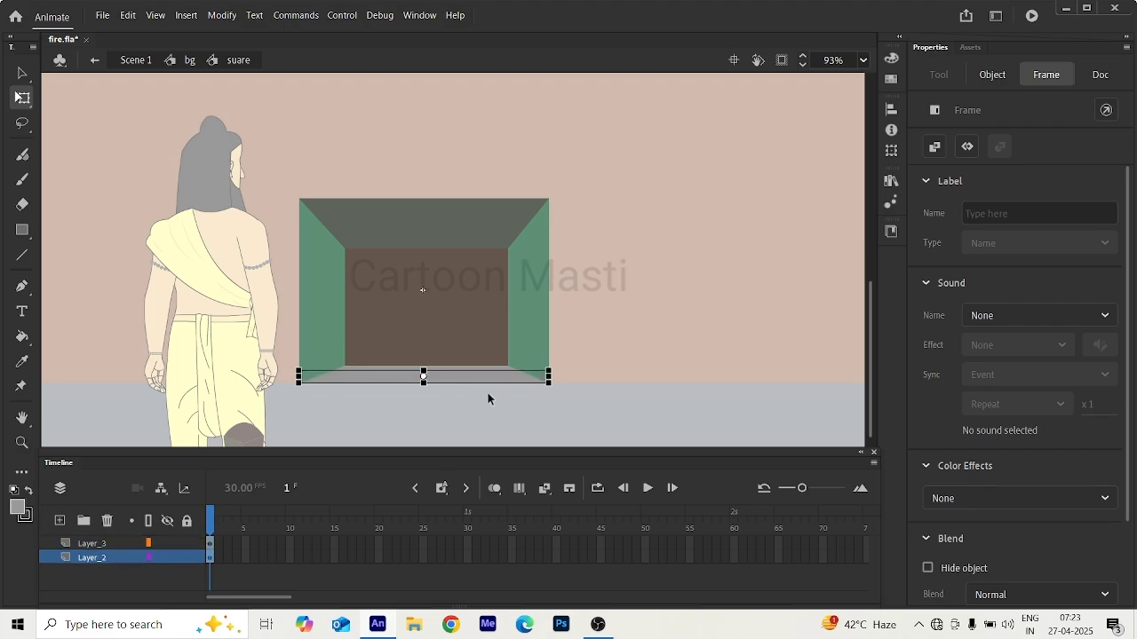
key("ctrl+z")
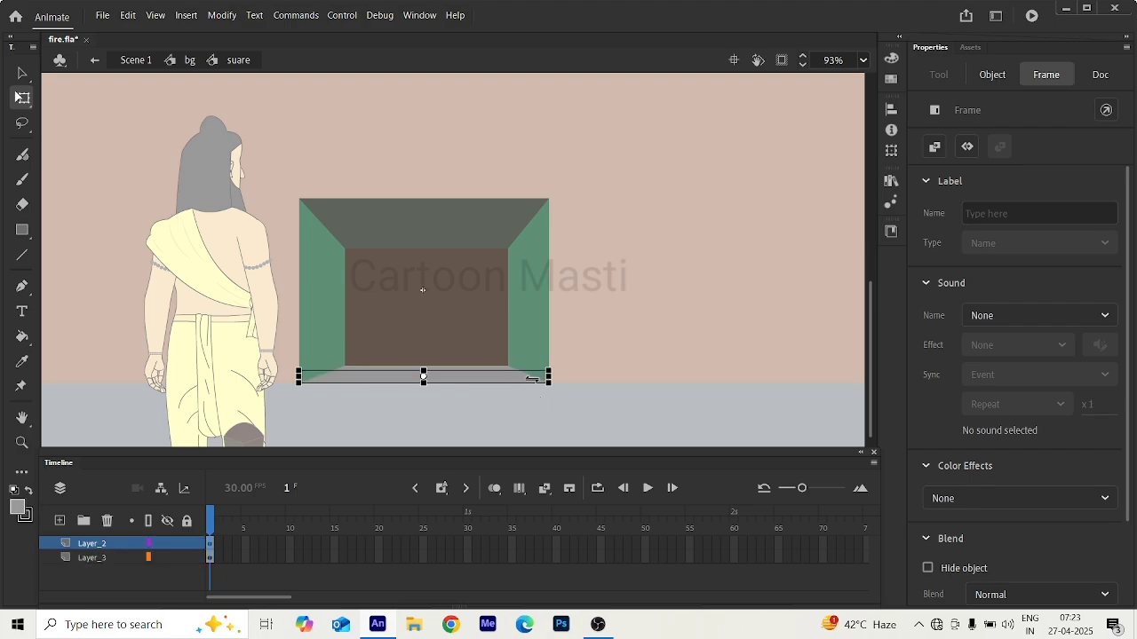
left_click(344, 392)
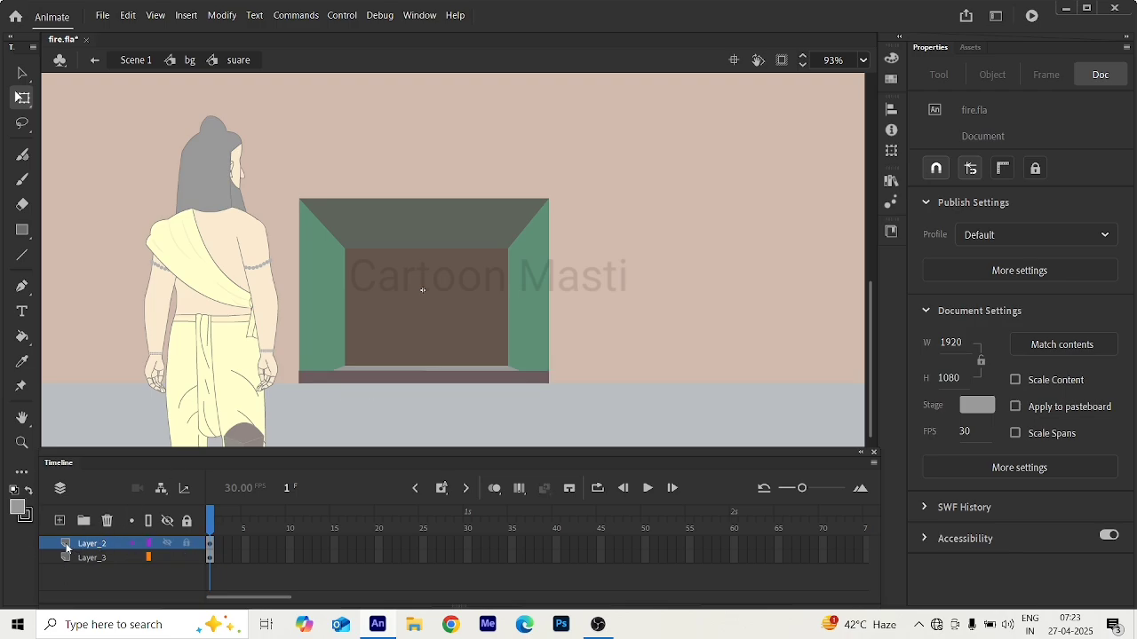
Add a layer above Layer_2, paste the fire pair in place, and move it into the fireplace at about X -132.75, Y -13.3.
left_click(60, 522)
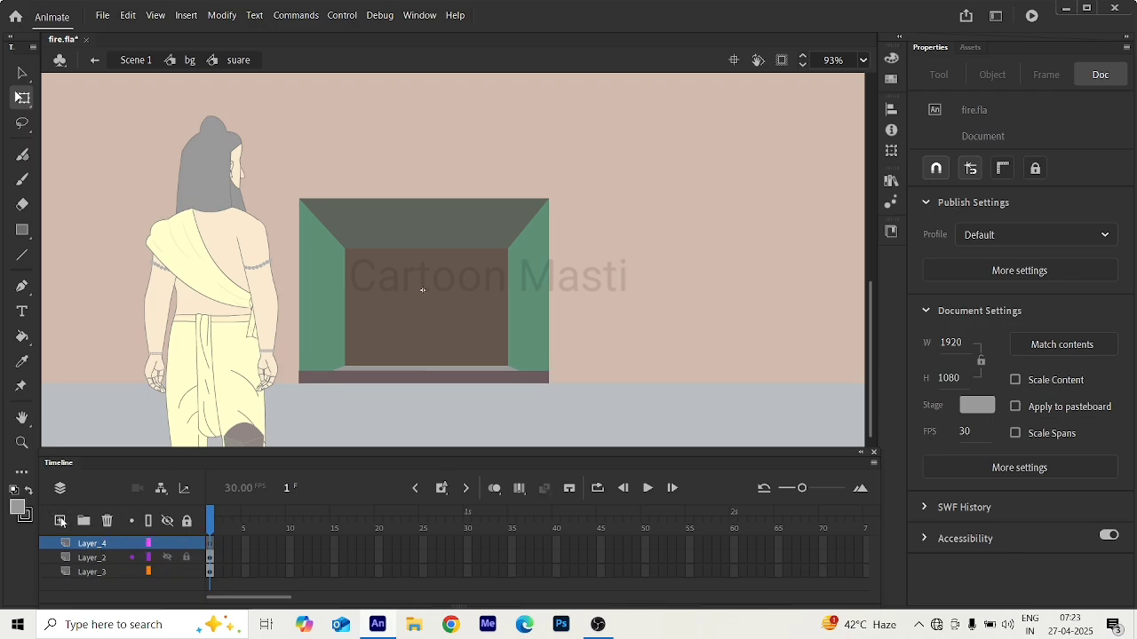
left_click(209, 545)
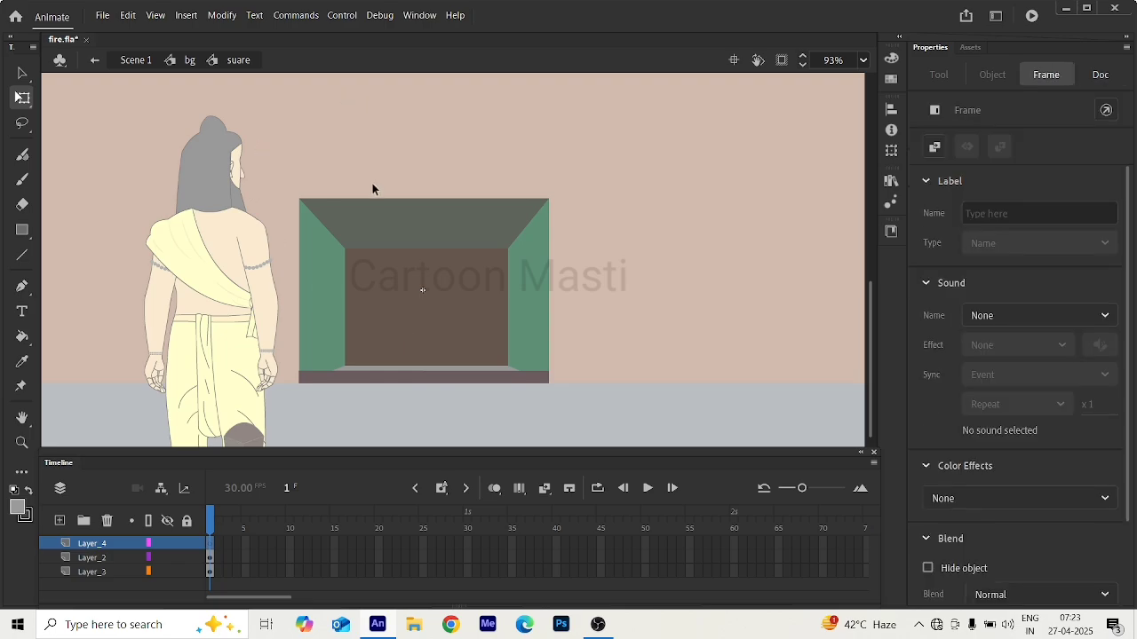
key("ctrl+shift+v")
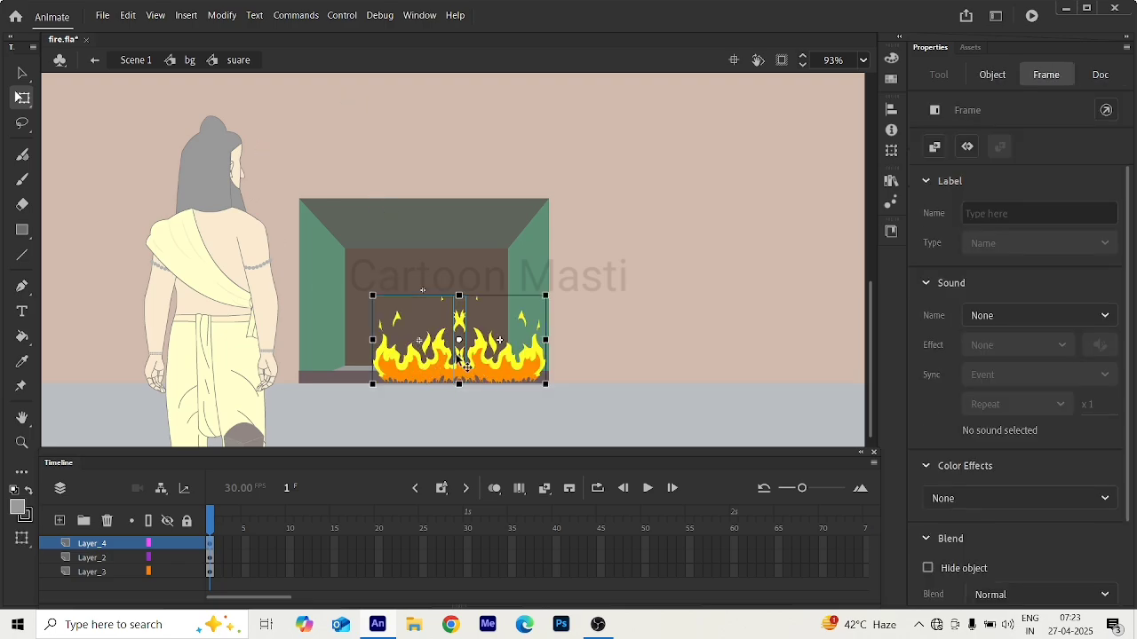
left_click_drag(477, 373, 452, 356)
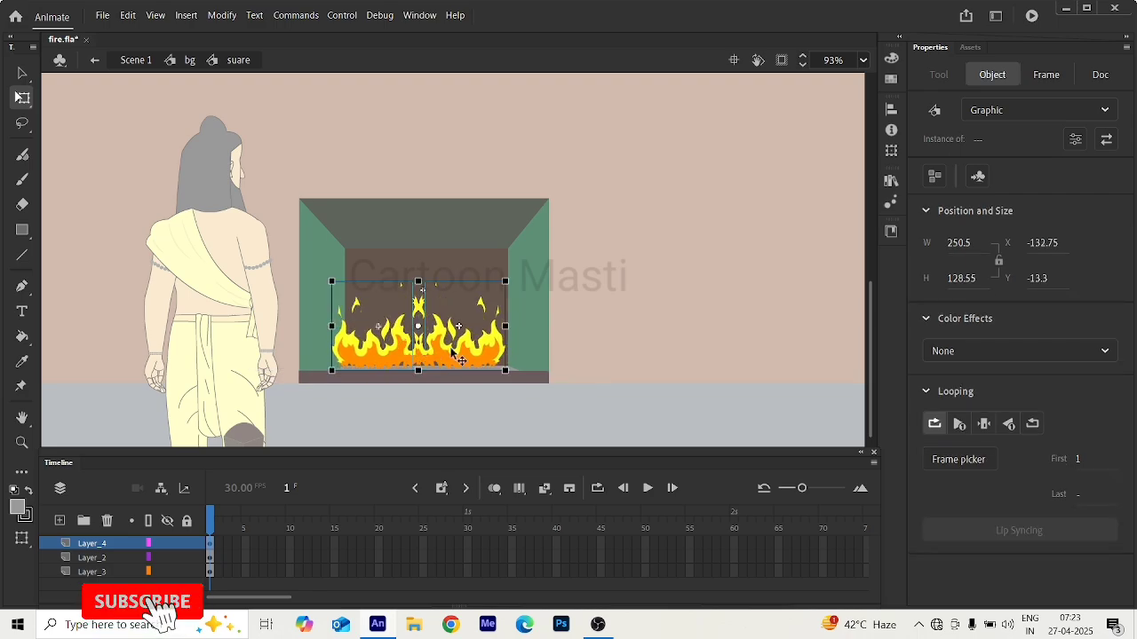
left_click(594, 337)
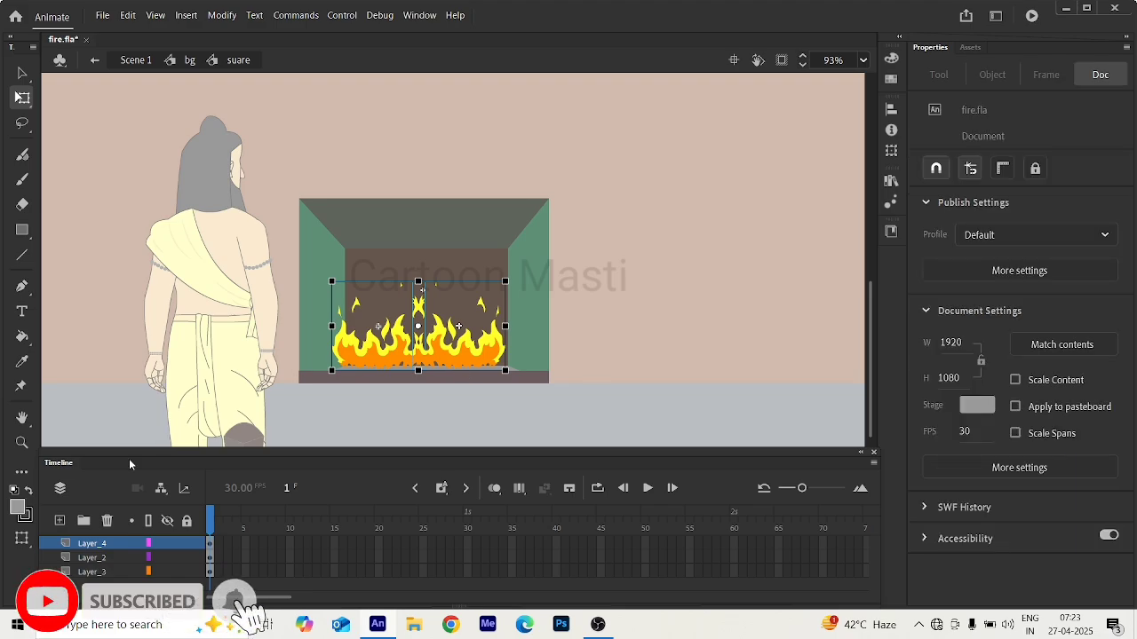
Select both fire instances and lower them over the front ledge to about X -135, Y -6.6.
left_click(93, 558)
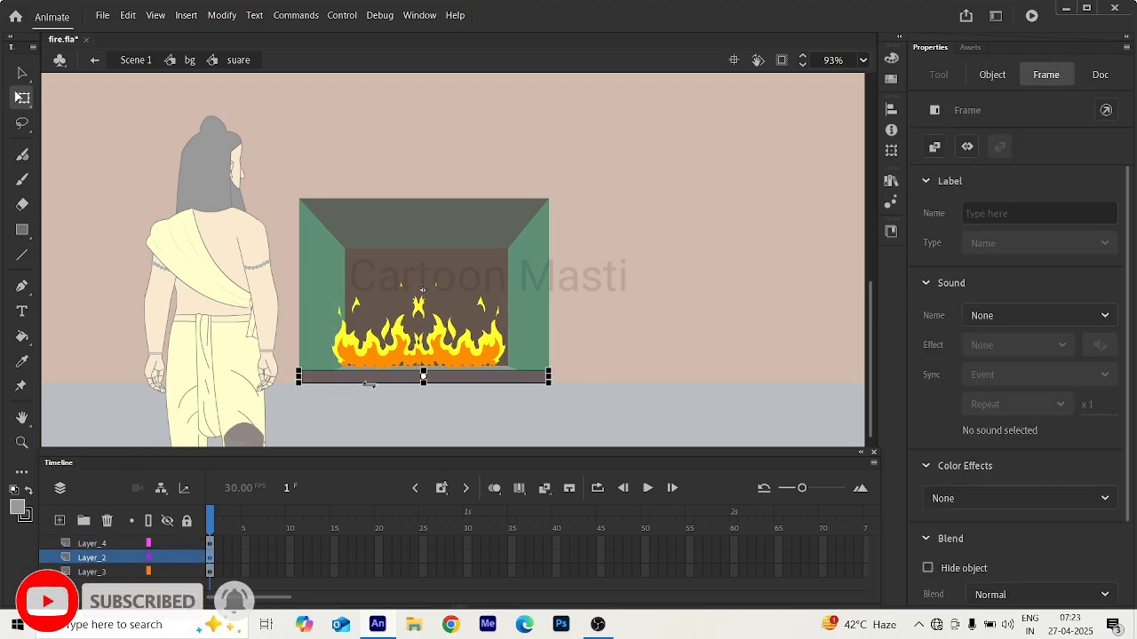
scroll(391, 367, "up", 5)
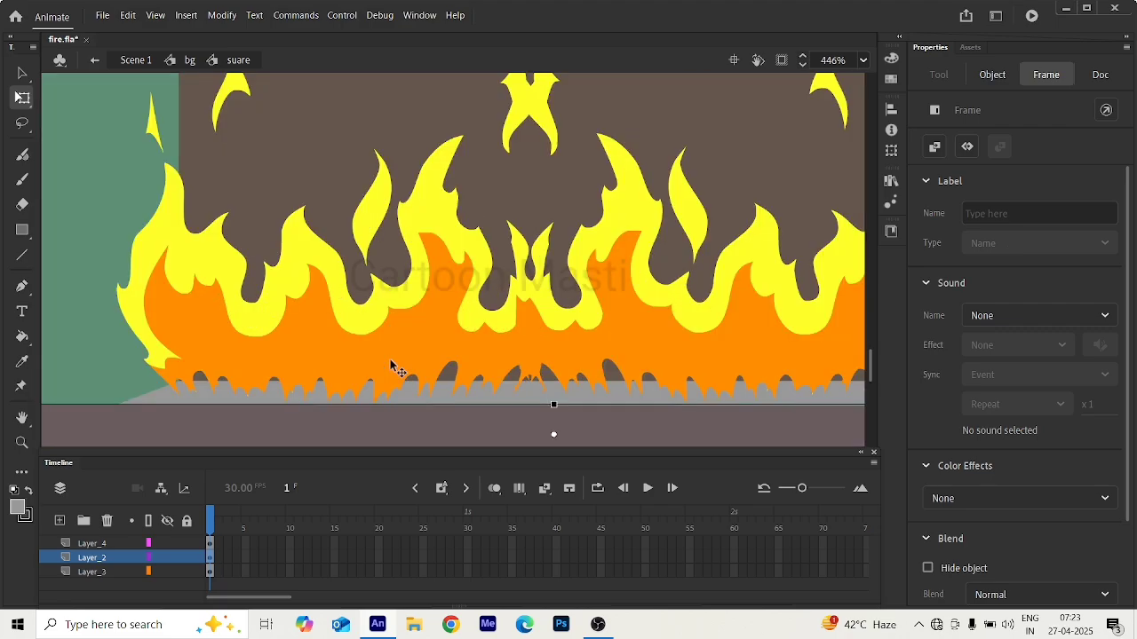
left_click(482, 335)
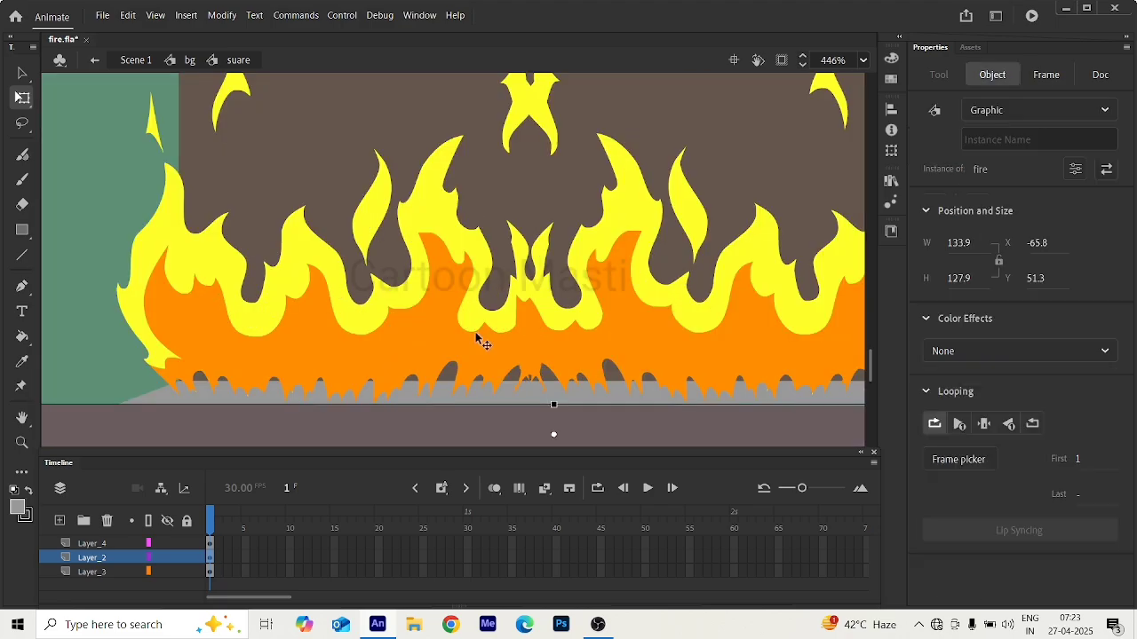
left_click(612, 349, "shift")
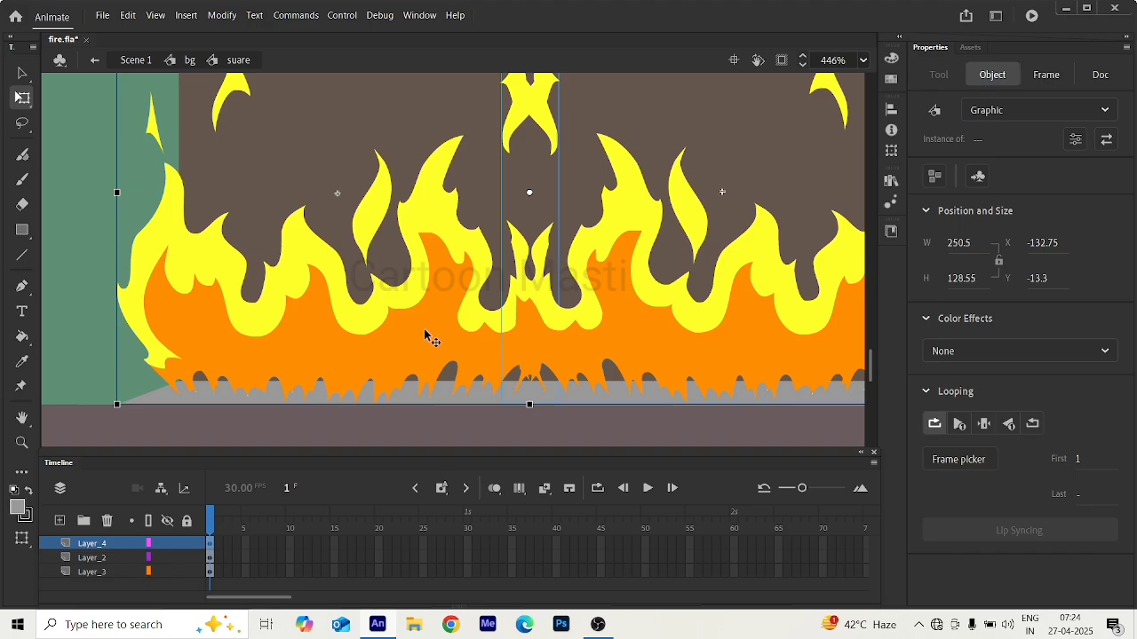
left_click_drag(426, 336, 306, 415)
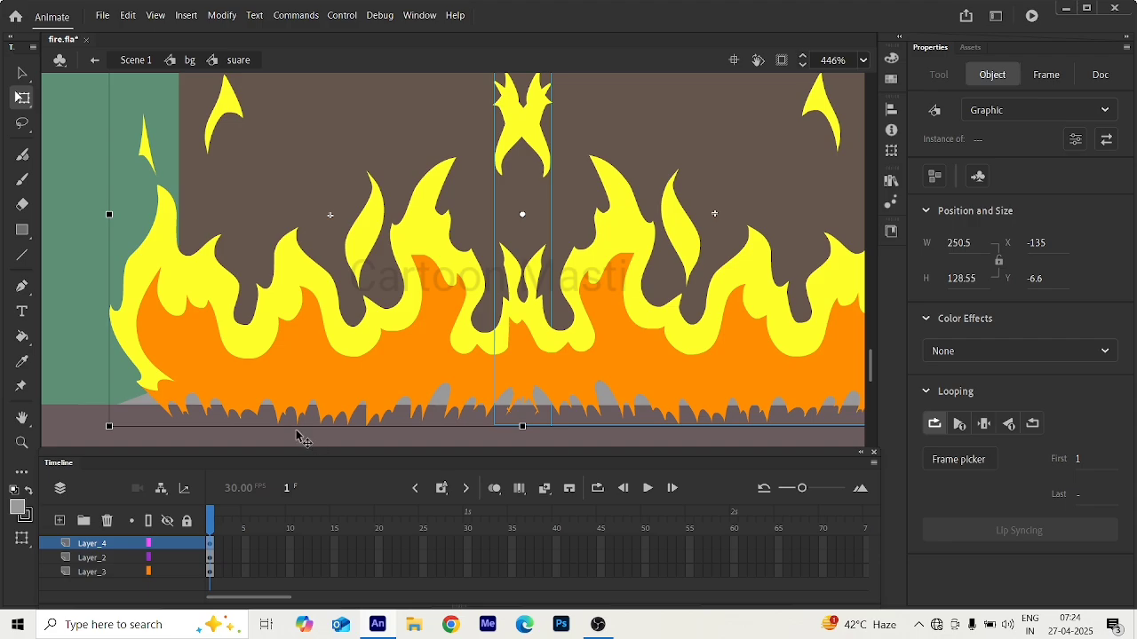
Move the front ledge's Layer_2 above the fire's Layer_4 so the ledge covers the flame bases.
left_click(103, 559)
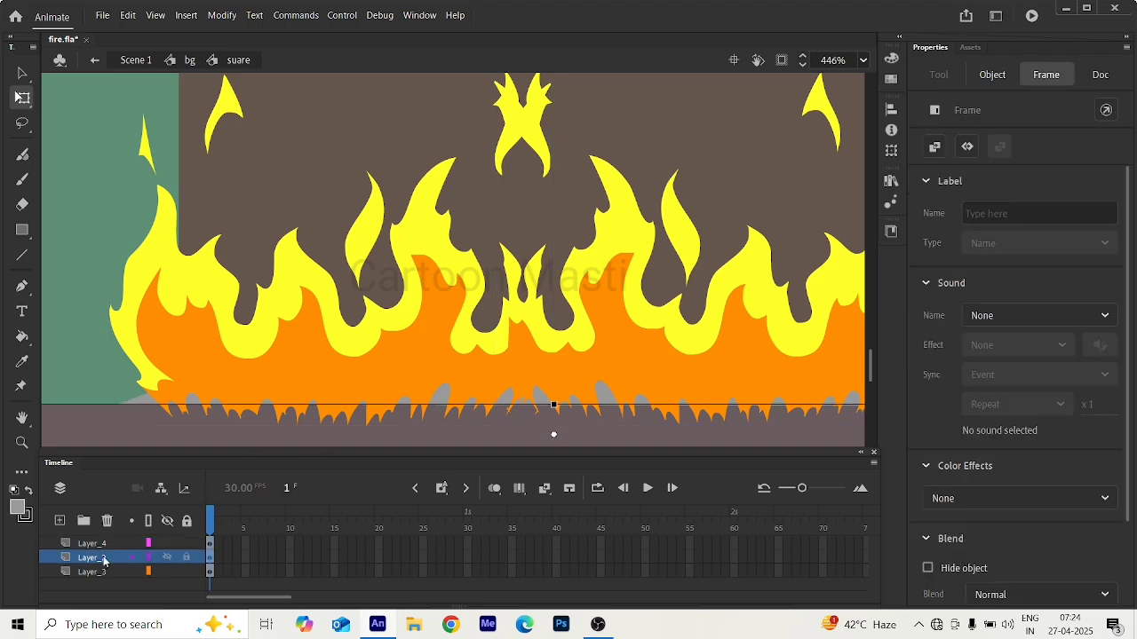
left_click_drag(106, 560, 102, 538)
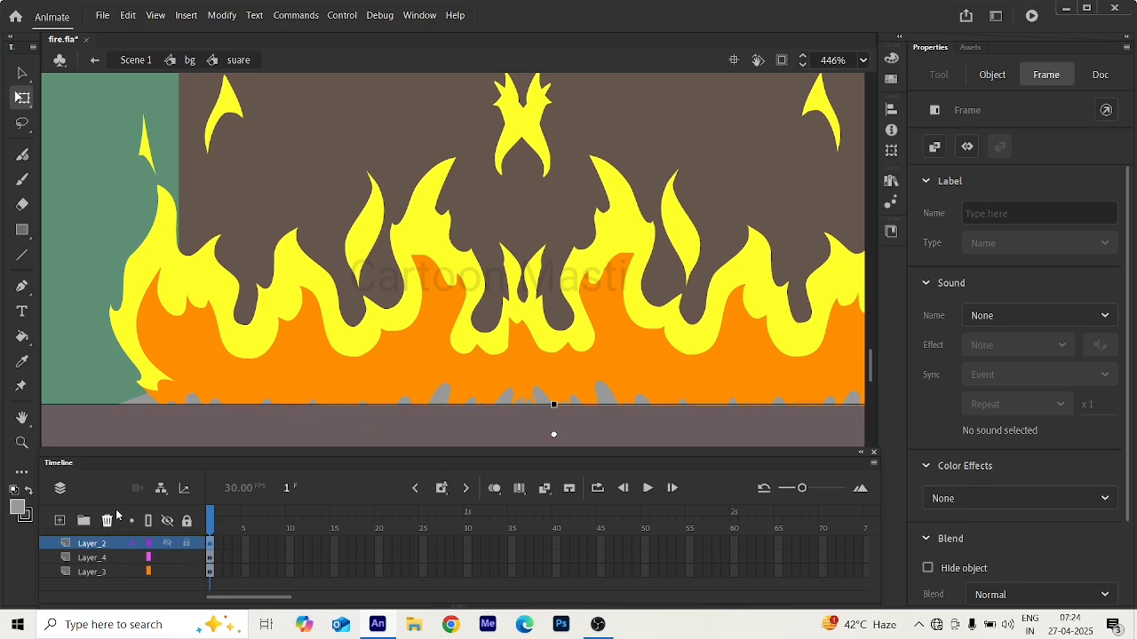
scroll(330, 317, "down", 5)
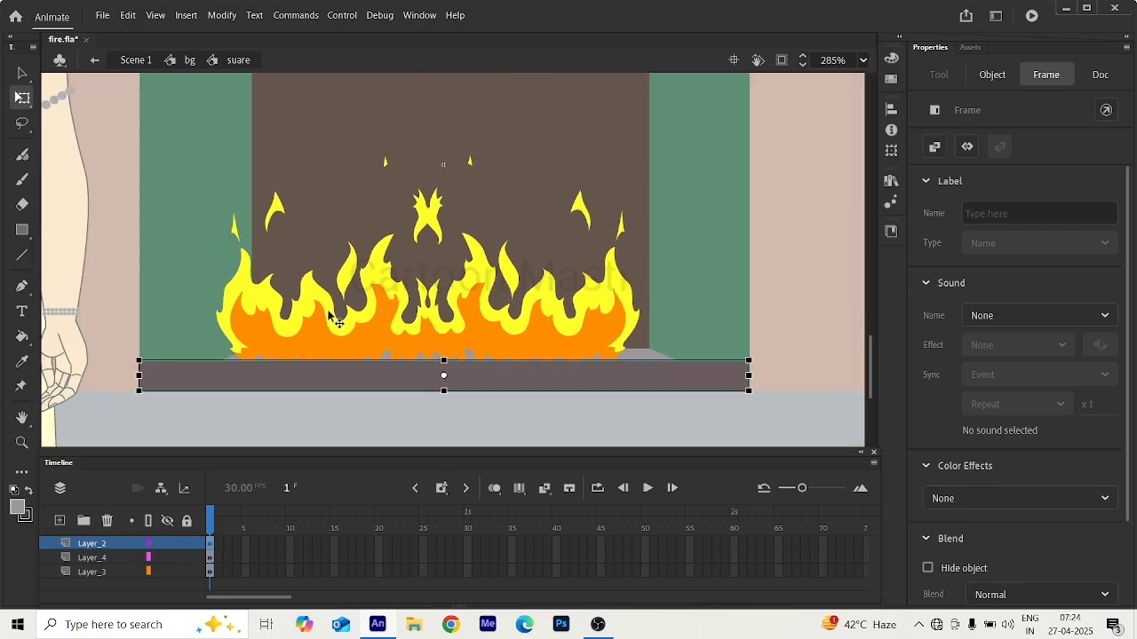
Select both fire instances, widen them to about 281.15, and lower them behind the front ledge at about X -138.8, Y 0.
left_click(377, 341)
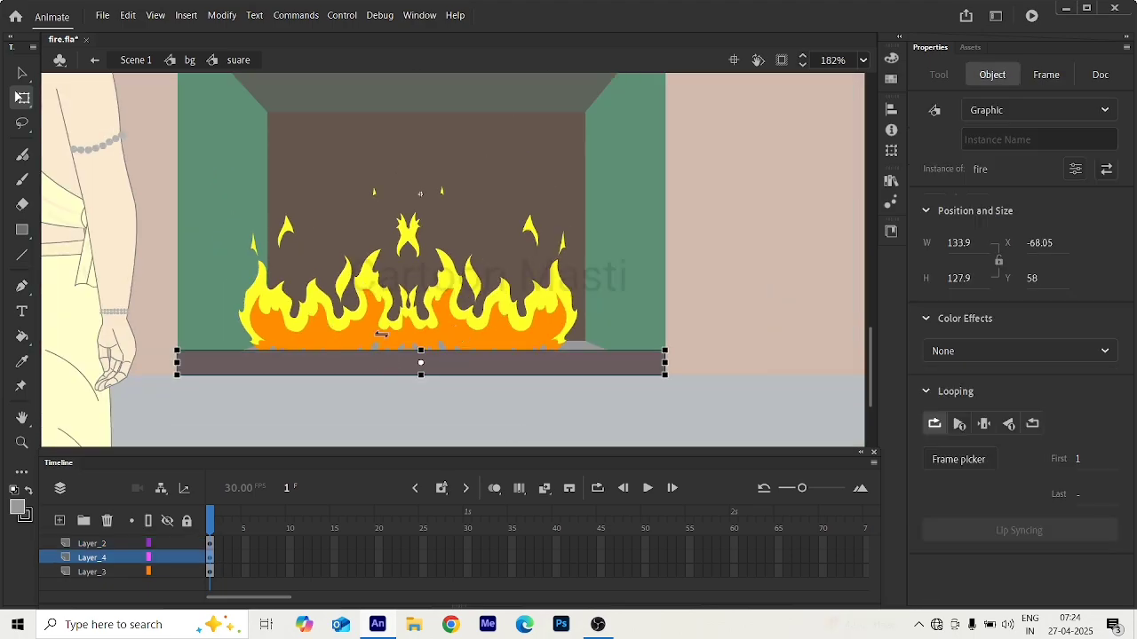
left_click(461, 337, "shift")
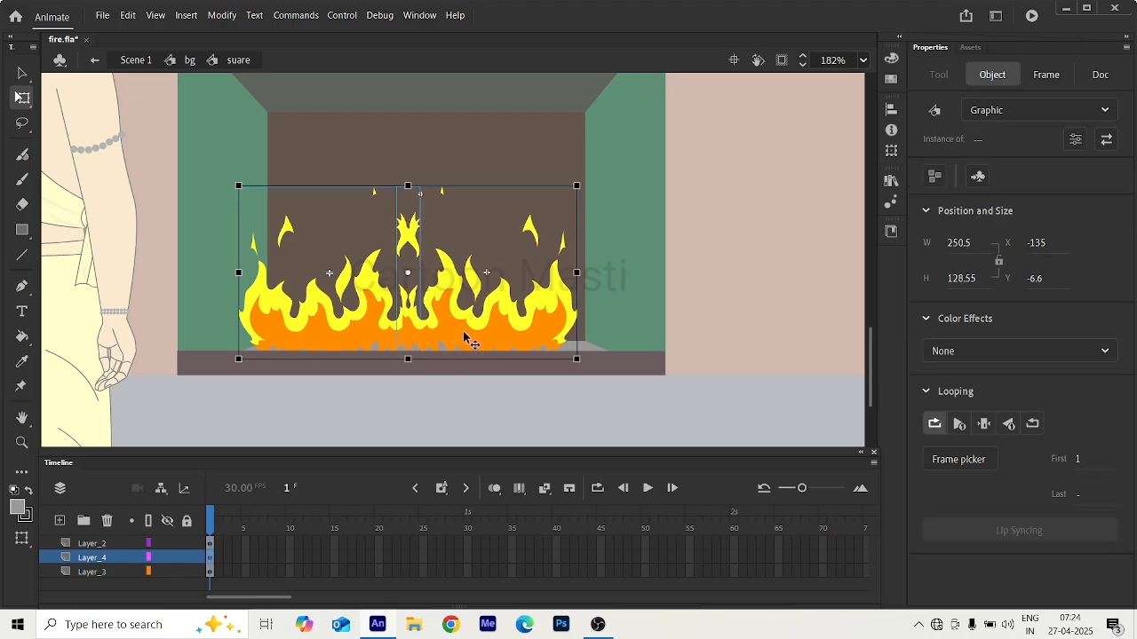
left_click_drag(465, 342, 452, 347)
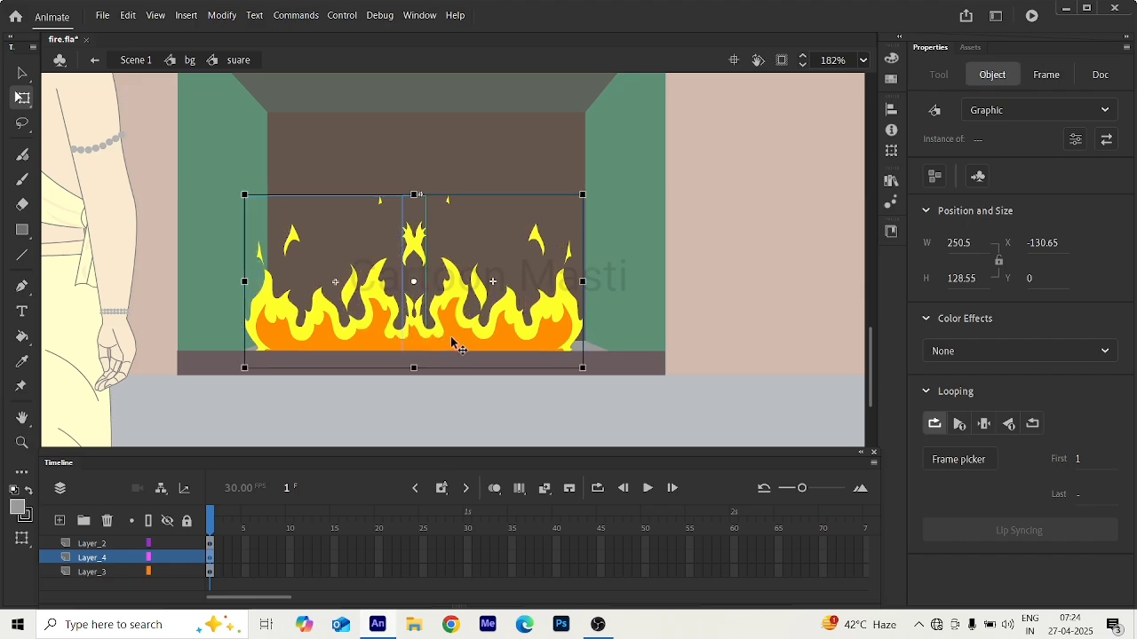
mouse_move(451, 340)
left_mouse_down()
mouse_move(436, 337)
mouse_move(463, 327)
left_mouse_up()
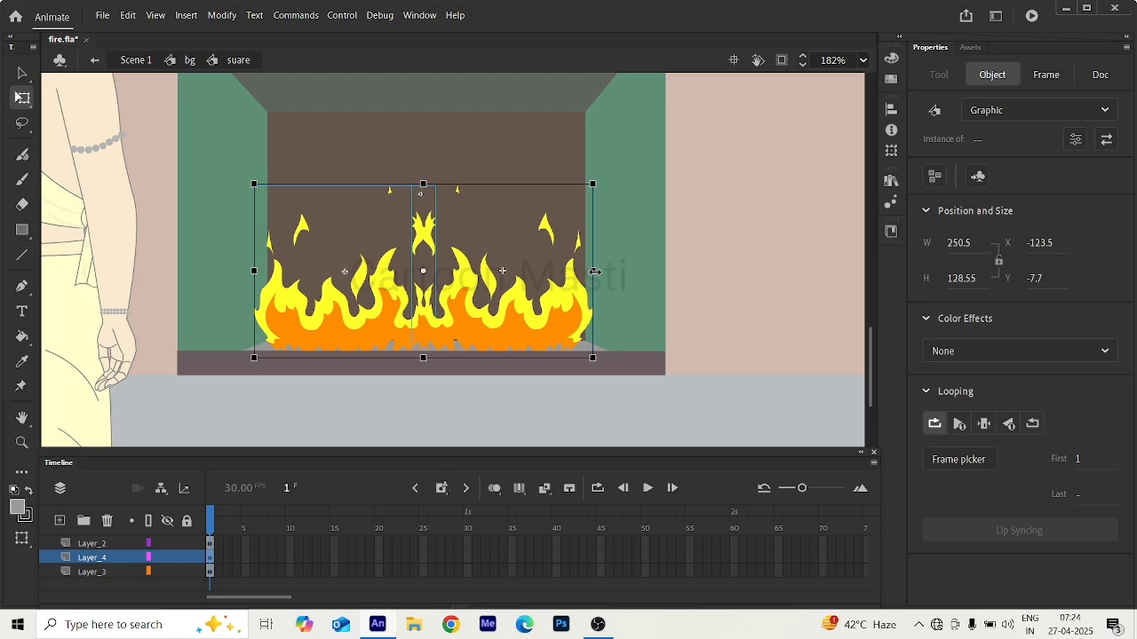
left_click_drag(607, 270, 616, 270)
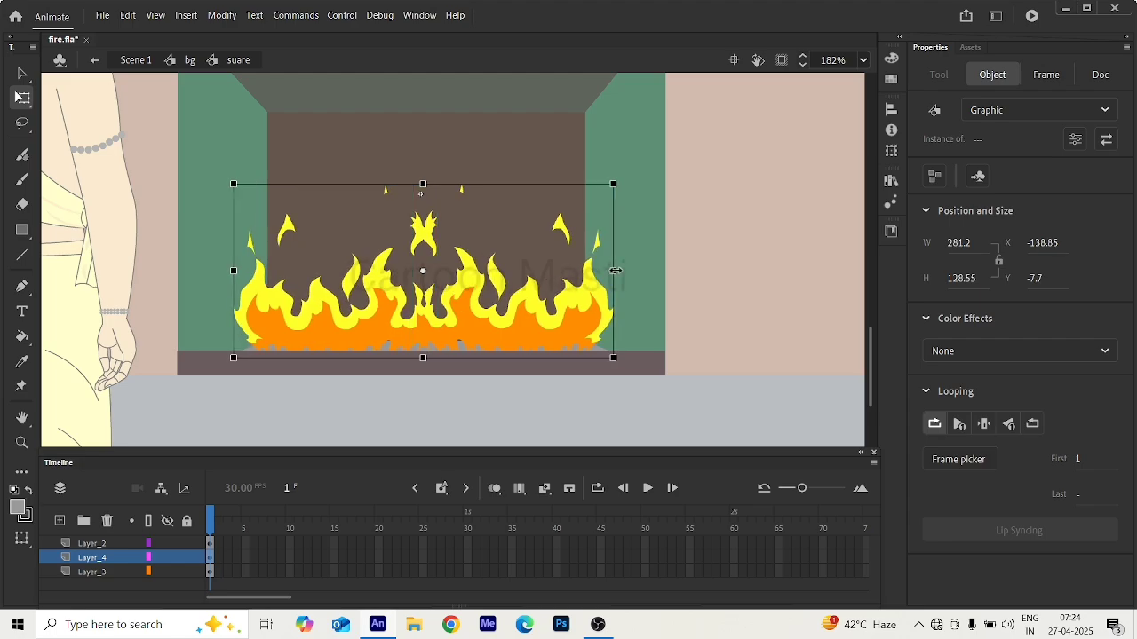
left_click_drag(517, 343, 487, 380)
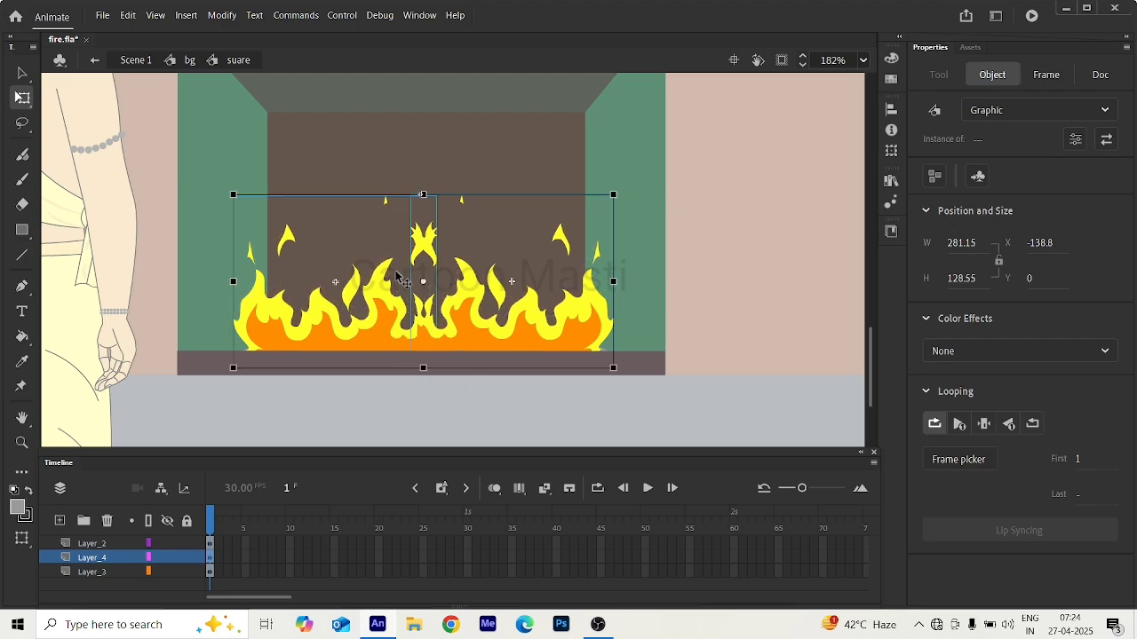
scroll(397, 276, "down", 5)
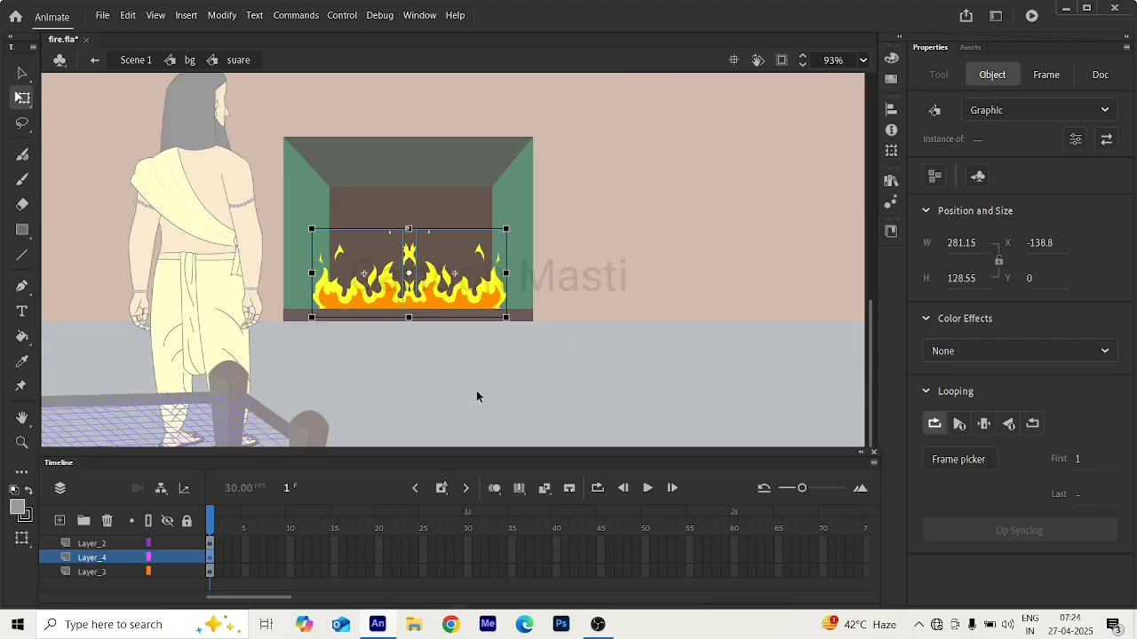
left_click(476, 389)
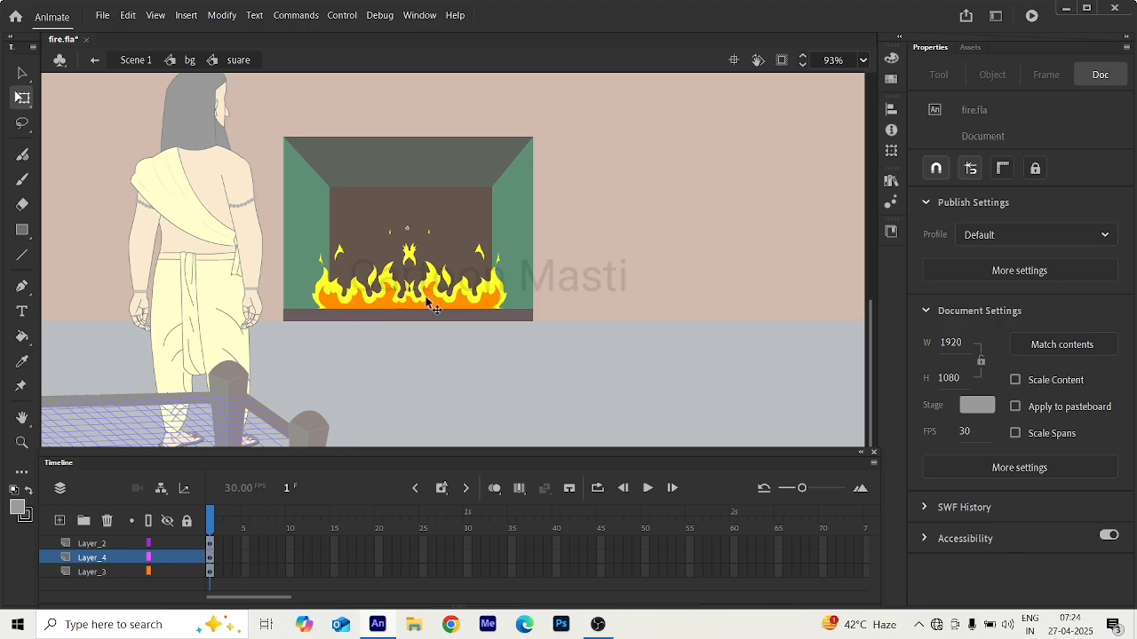
Try inserting keyframes at frame 7 on all three layers of the fireplace symbol, and undo them.
left_click(264, 518)
left_click(267, 576)
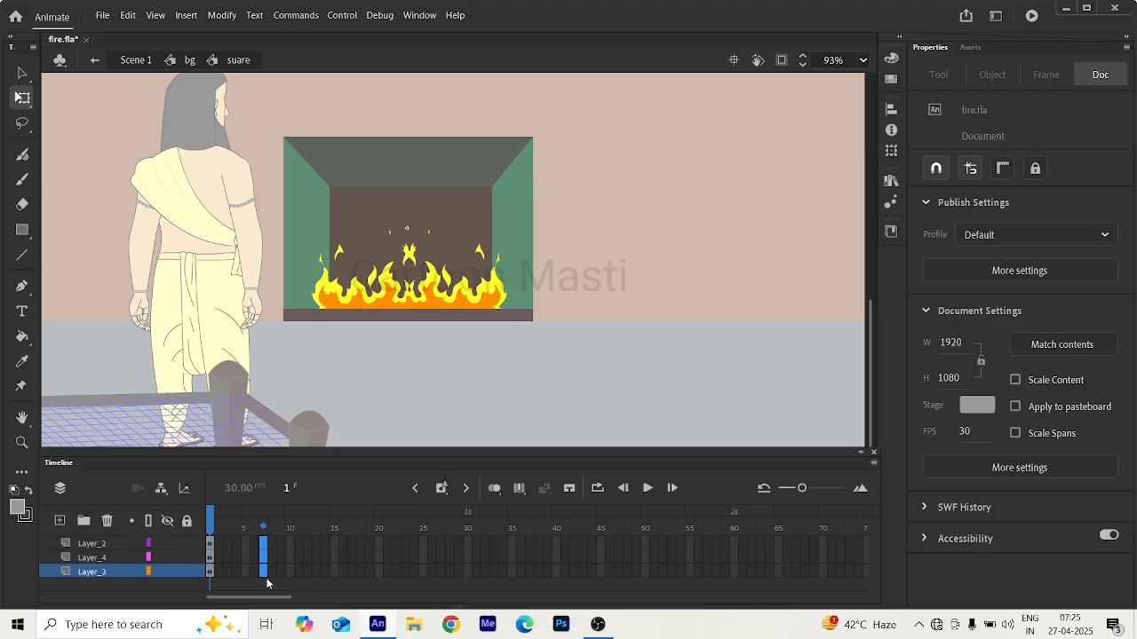
key("F6")
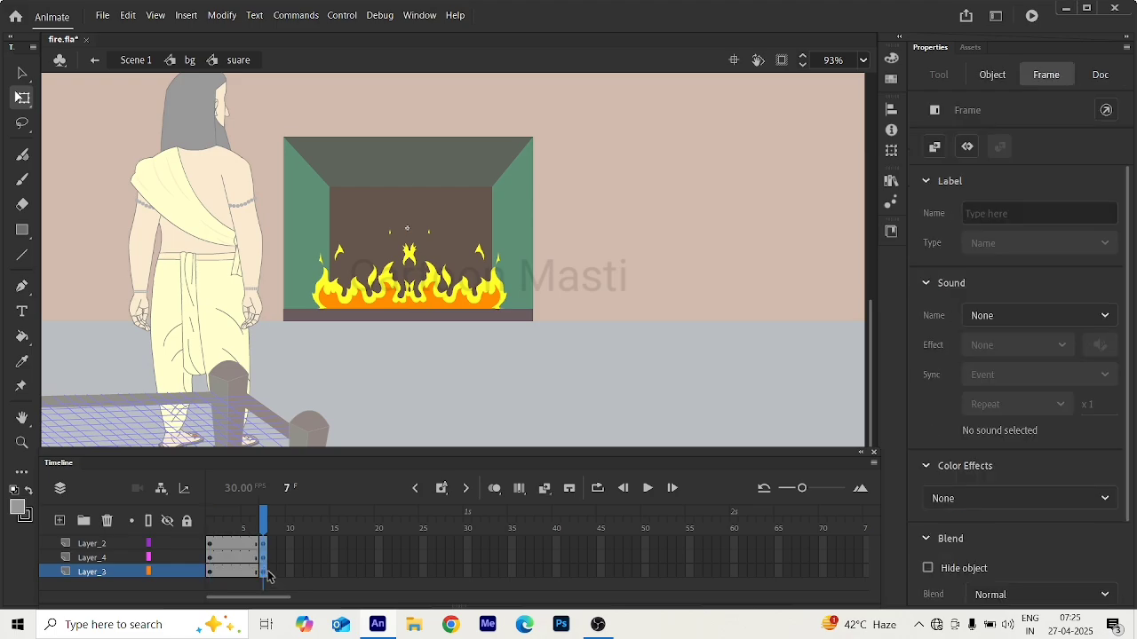
left_click_drag(249, 518, 262, 552)
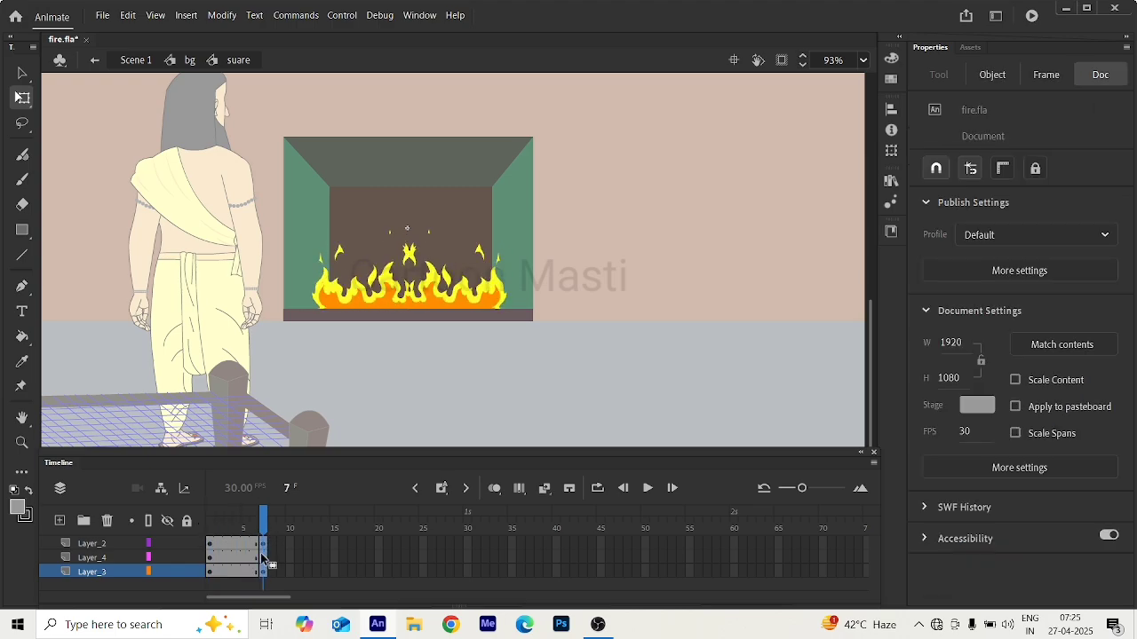
left_click(263, 557)
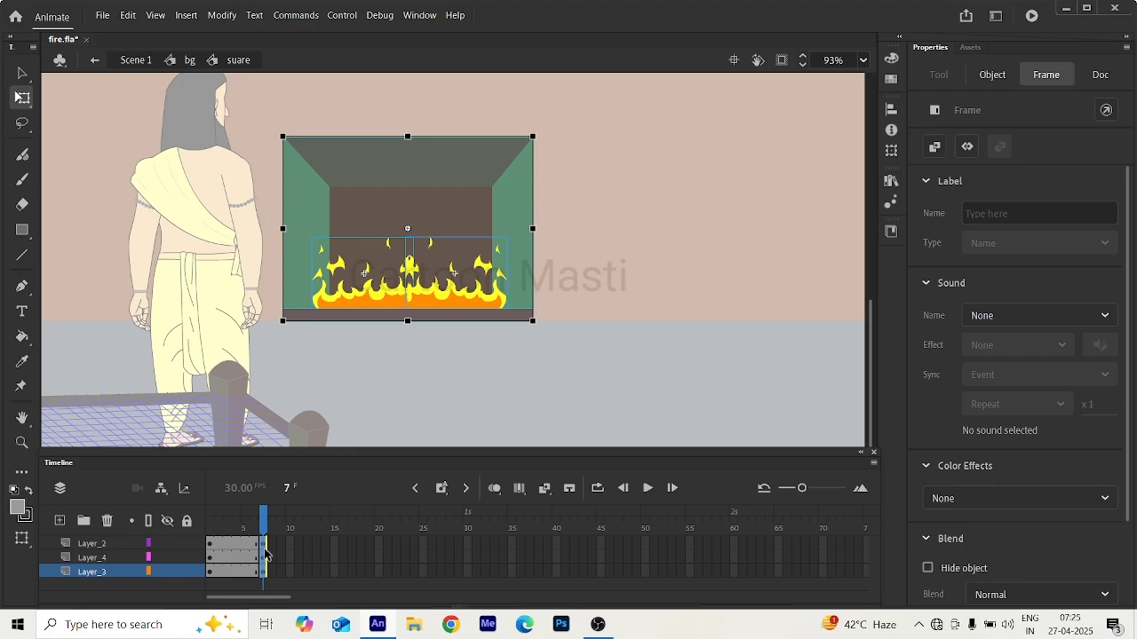
key("ctrl+z")
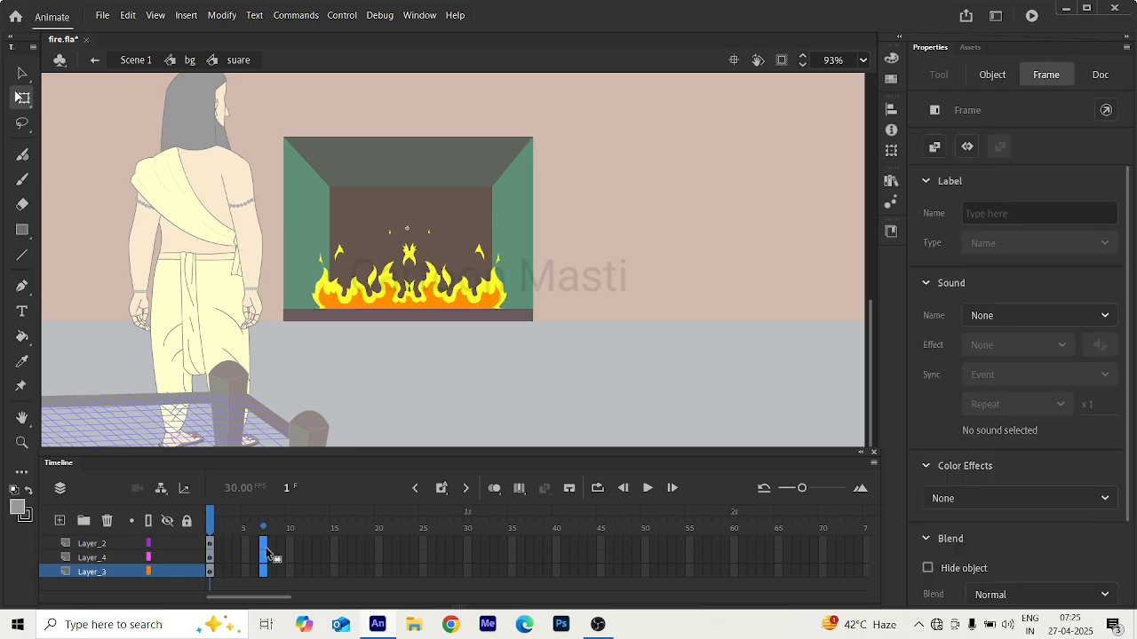
Extend all three layers of the fireplace symbol with plain frames through frame 7, and return to frame 1.
key("F5")
left_click(590, 326)
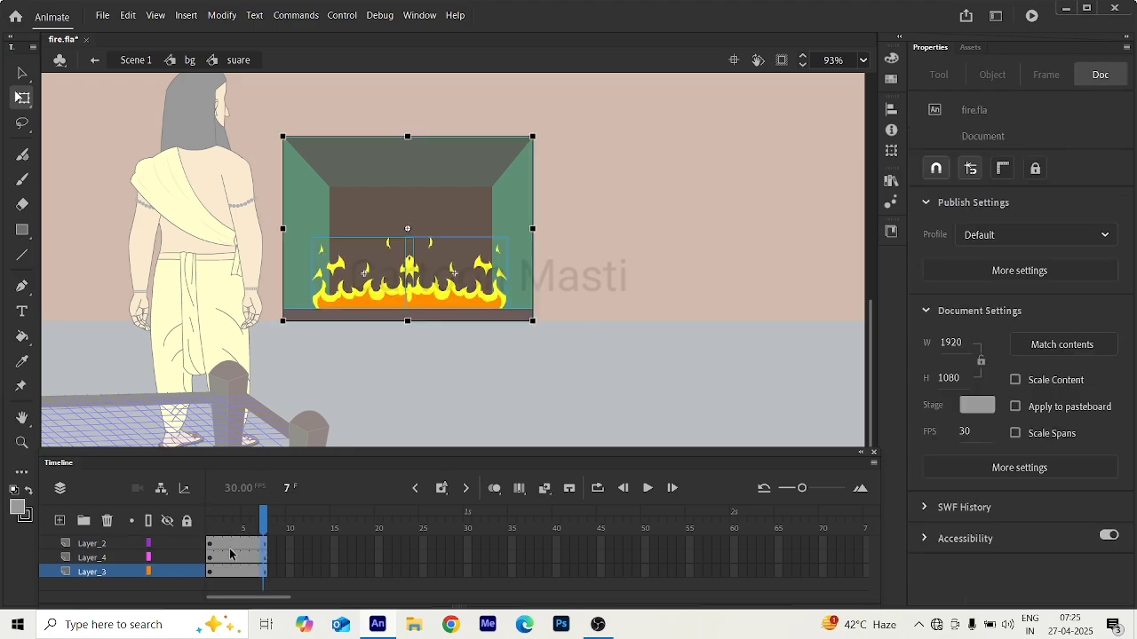
left_click(211, 521)
mouse_move(222, 530)
left_mouse_down()
mouse_move(275, 537)
mouse_move(204, 535)
left_mouse_up()
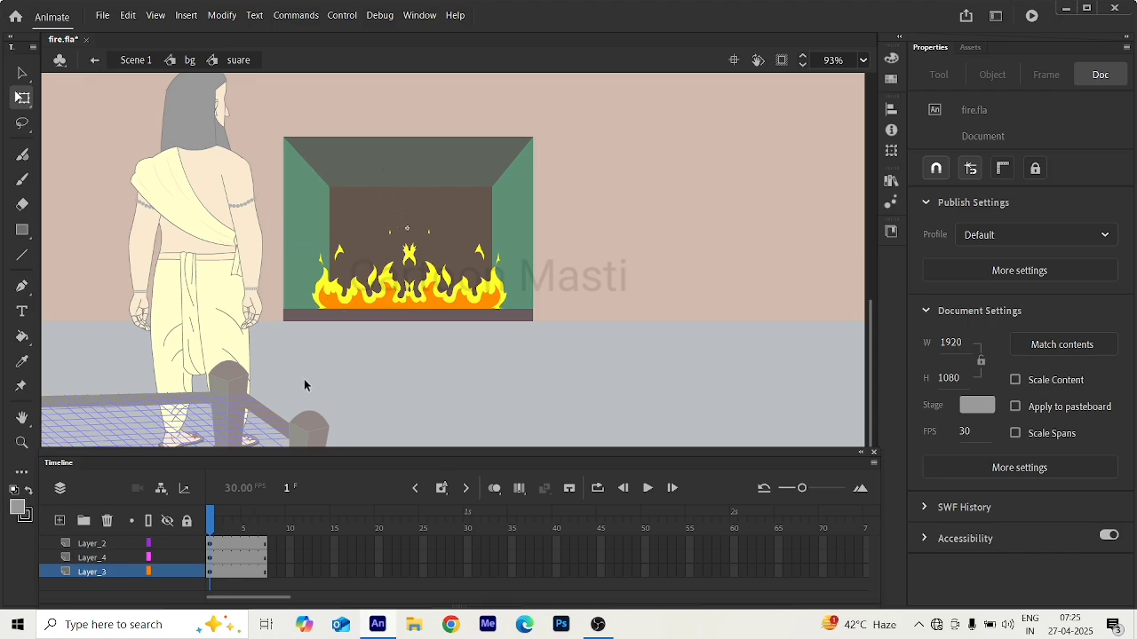
Go back to the bg symbol, extend all its layers through frame 15, and return to frame 1.
left_click(94, 60)
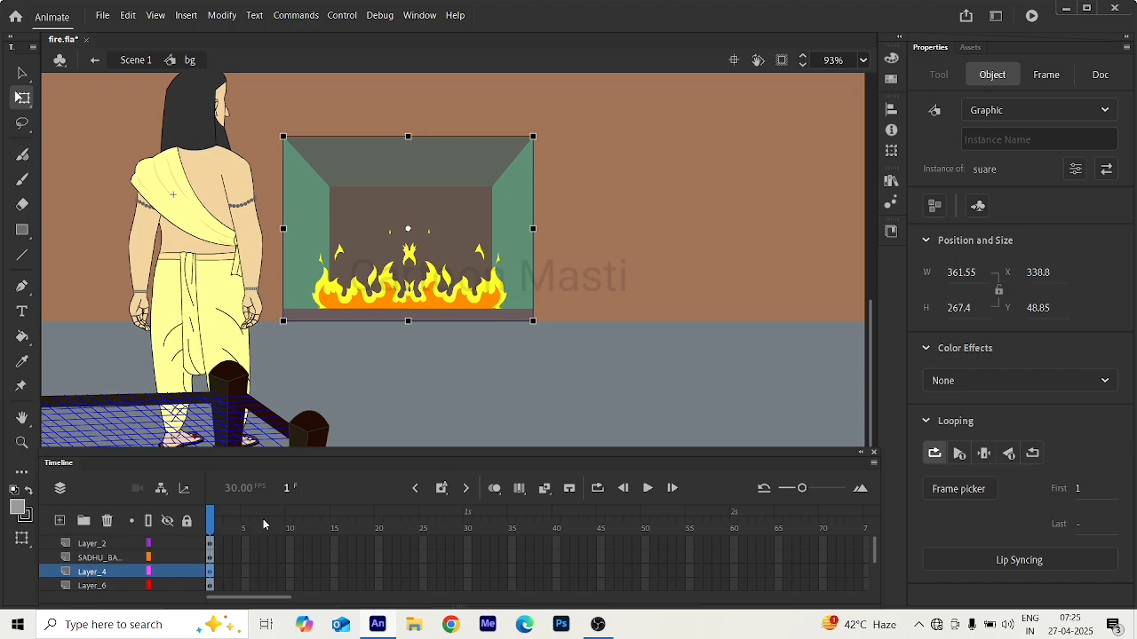
left_click(335, 525)
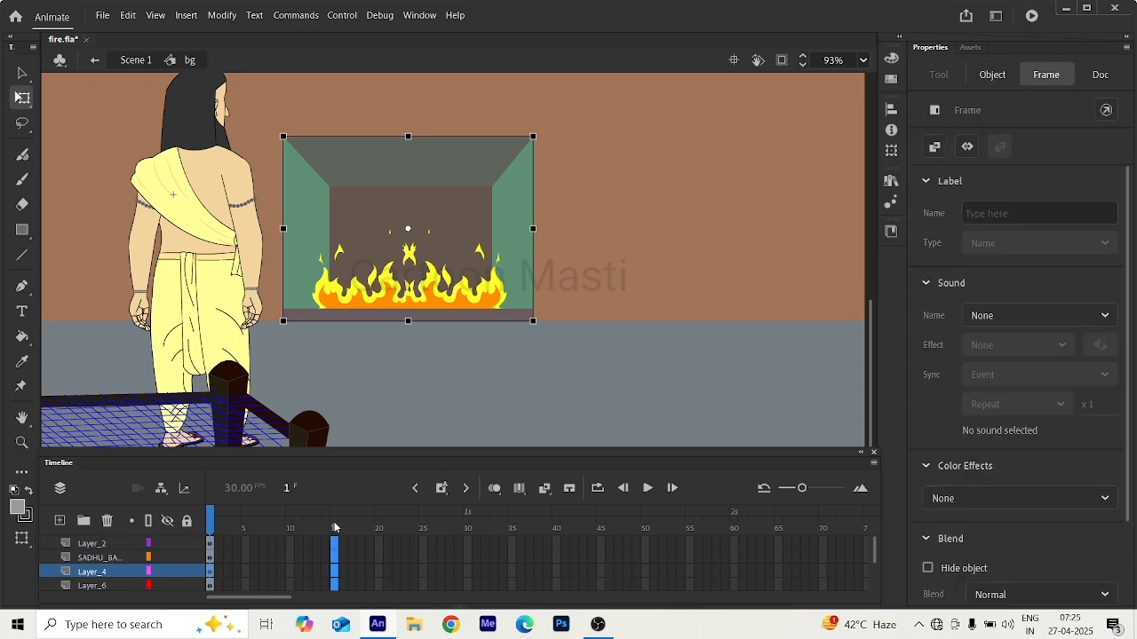
key("F5")
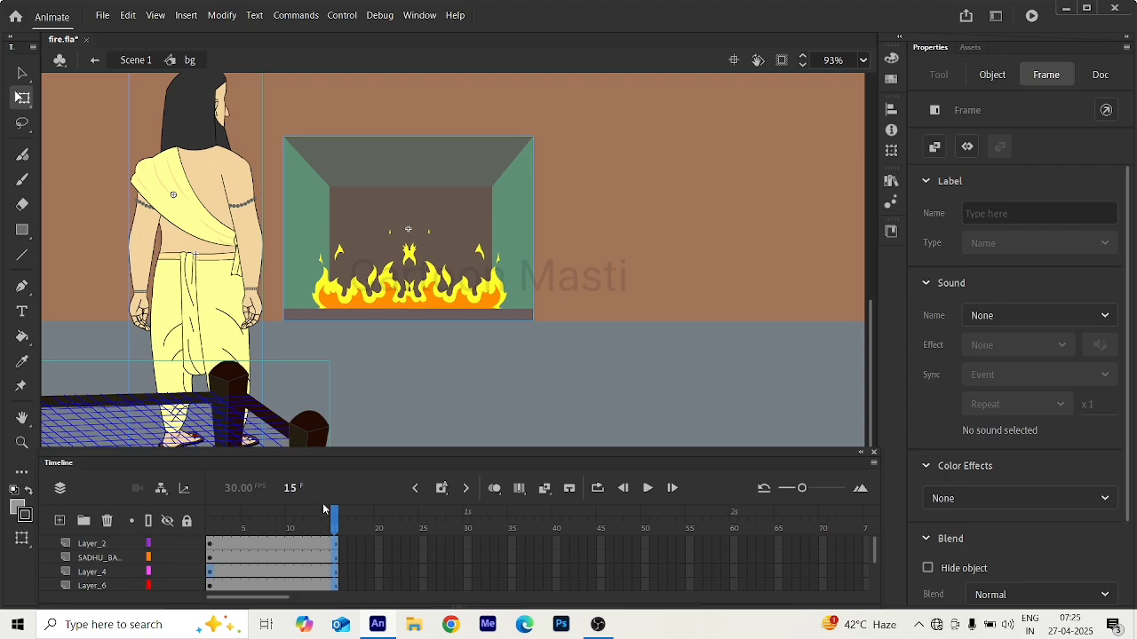
mouse_move(332, 518)
left_mouse_down()
mouse_move(212, 518)
mouse_move(317, 519)
mouse_move(298, 541)
mouse_move(238, 542)
mouse_move(332, 542)
mouse_move(194, 533)
left_mouse_up()
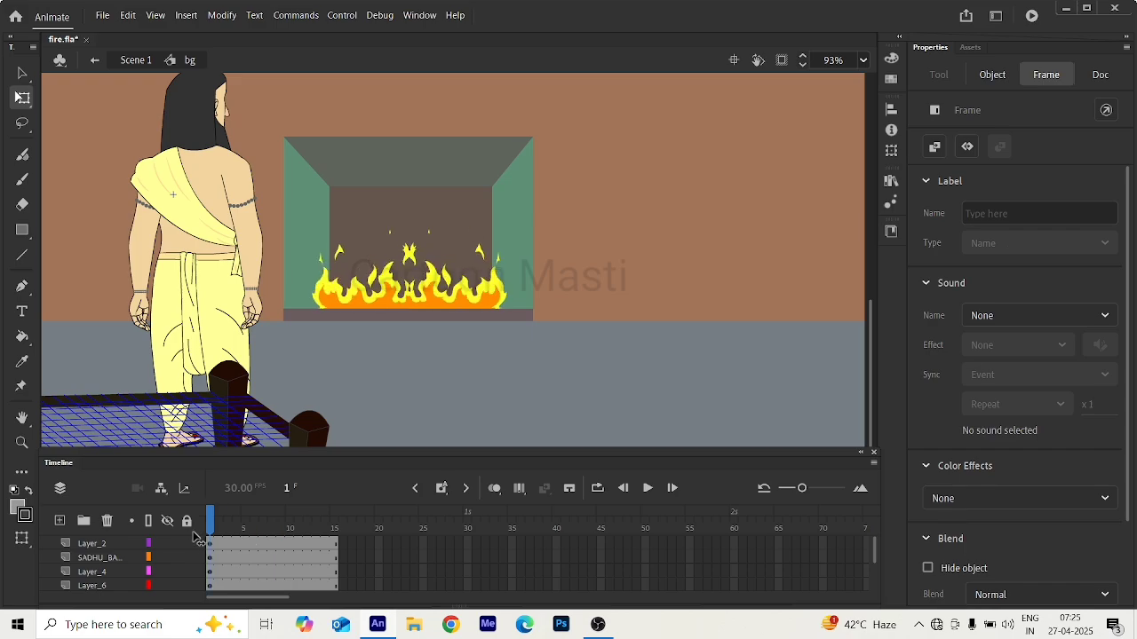
Return to Scene 1's main timeline and scrub its first frames to check the fire.
left_click(91, 65)
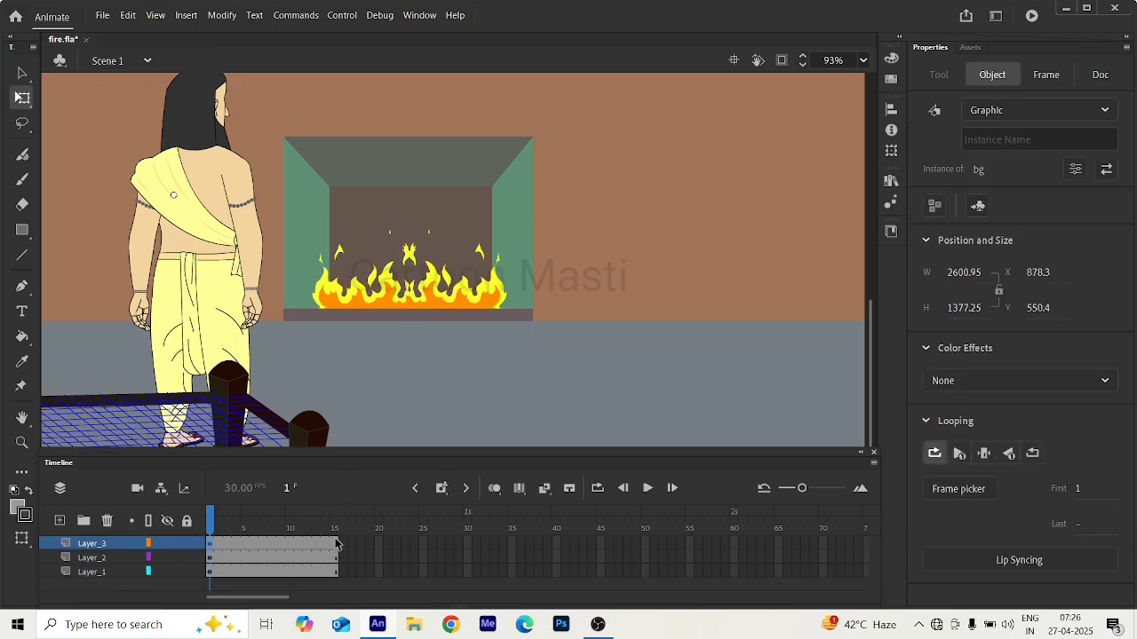
double_click(371, 306)
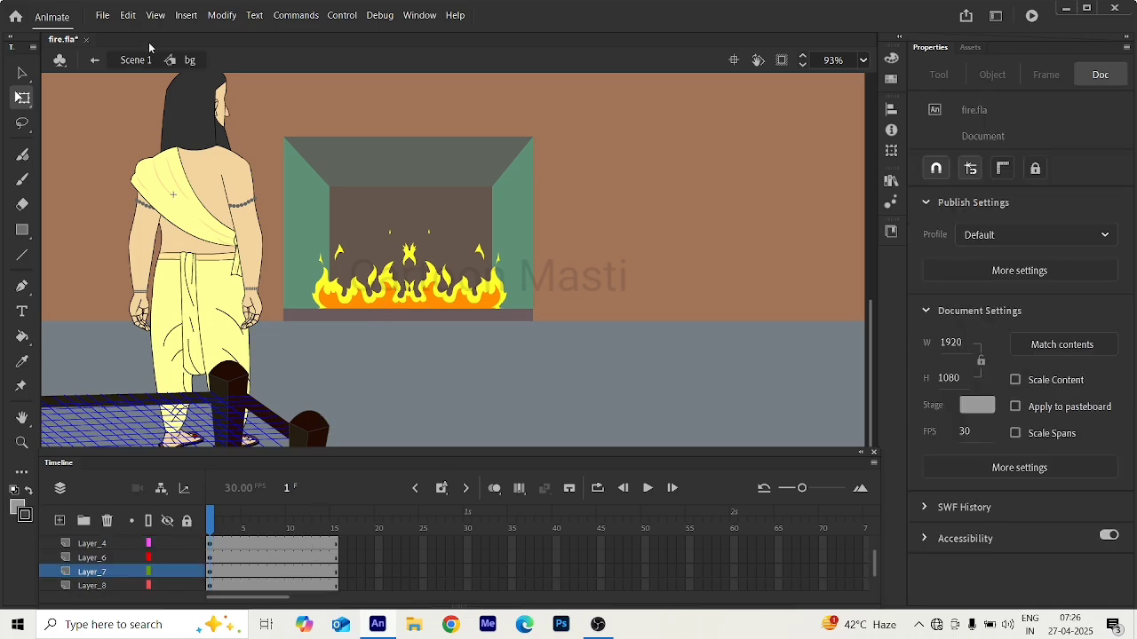
left_click(94, 61)
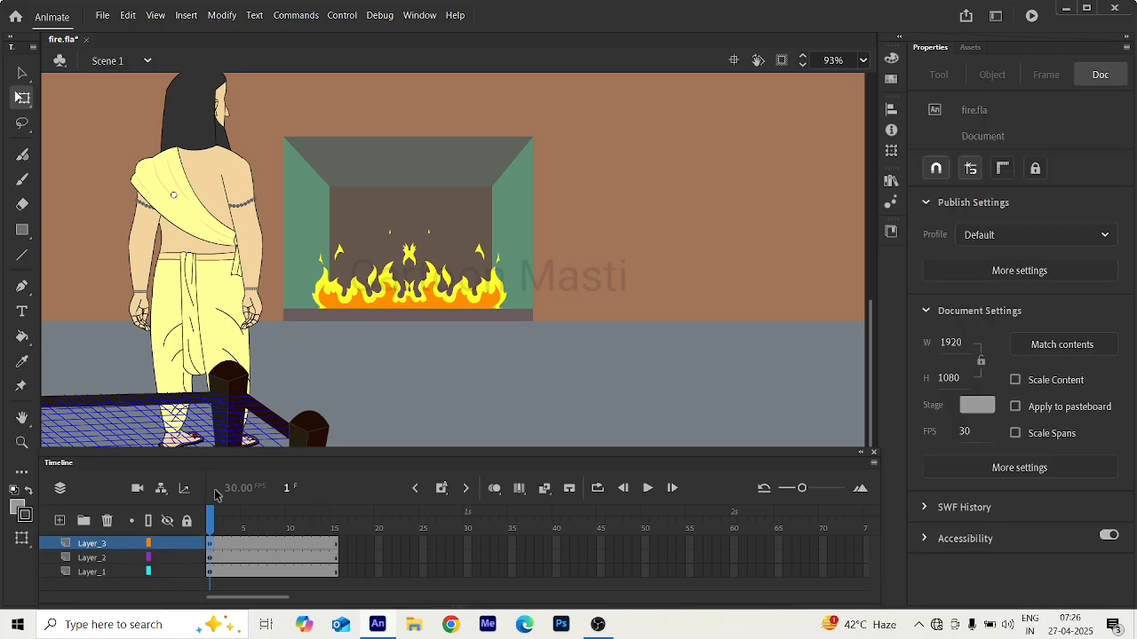
mouse_move(213, 524)
left_mouse_down()
mouse_move(349, 537)
mouse_move(197, 526)
mouse_move(326, 552)
mouse_move(210, 533)
left_mouse_up()
left_click(404, 286)
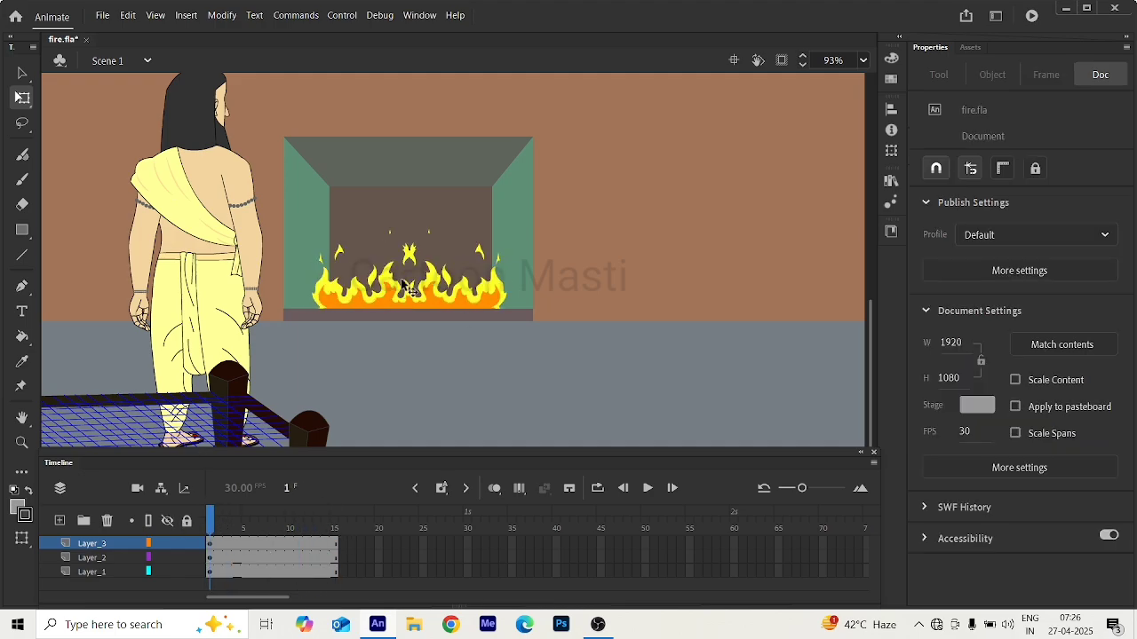
Clip the content outside the stage and play the whole scene once to preview the fire.
scroll(373, 279, "down", 5)
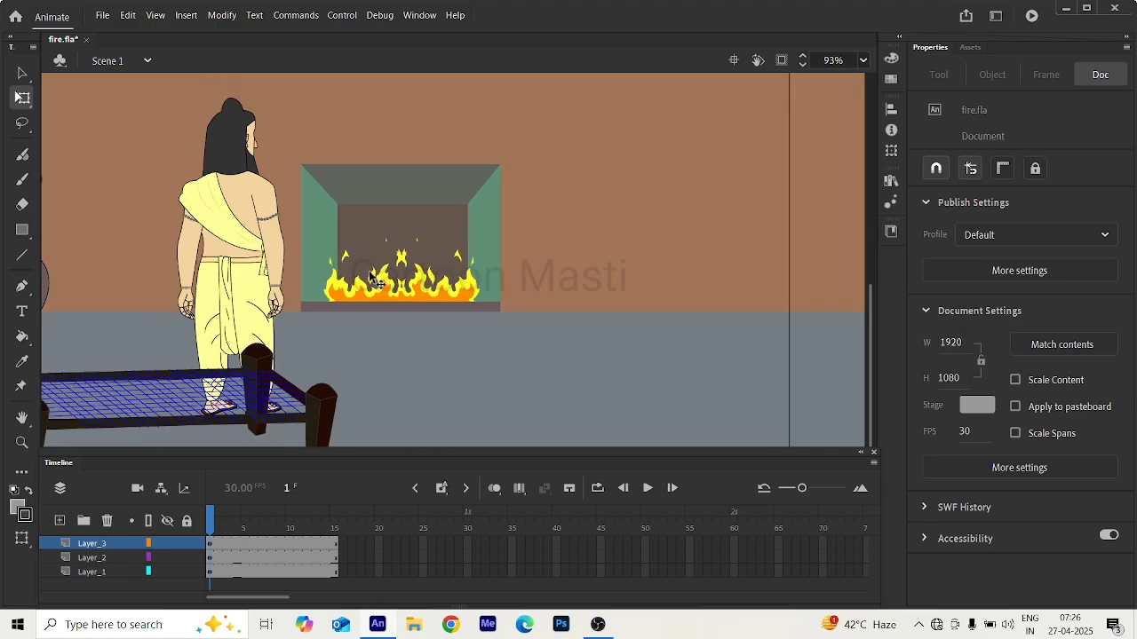
scroll(371, 273, "down", 3)
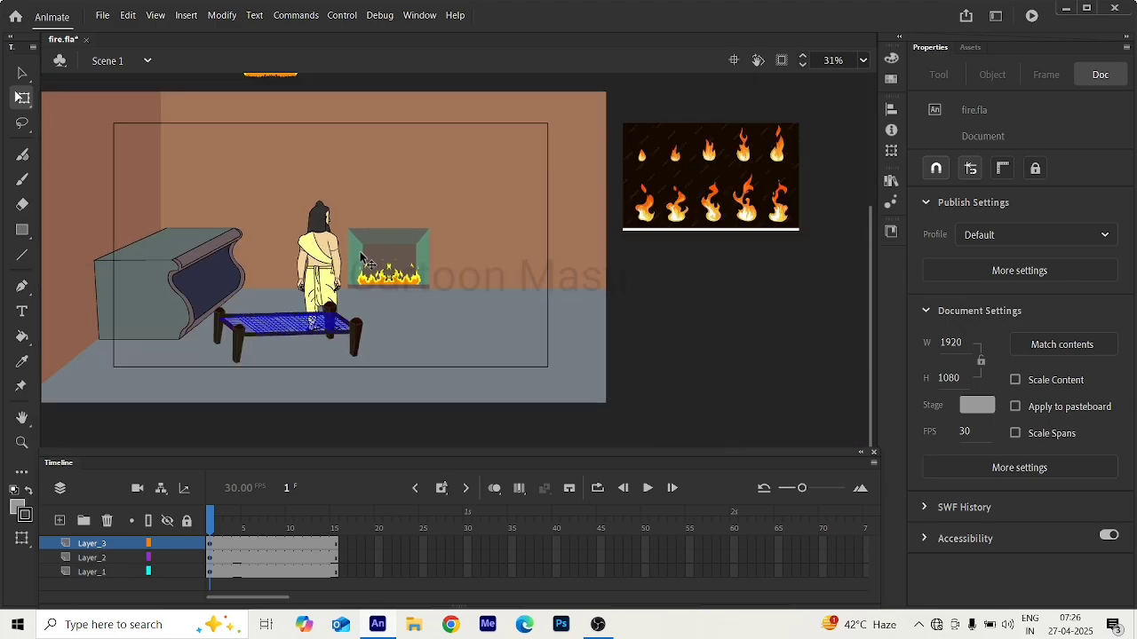
scroll(391, 268, "down", 3)
scroll(480, 277, "up", 1)
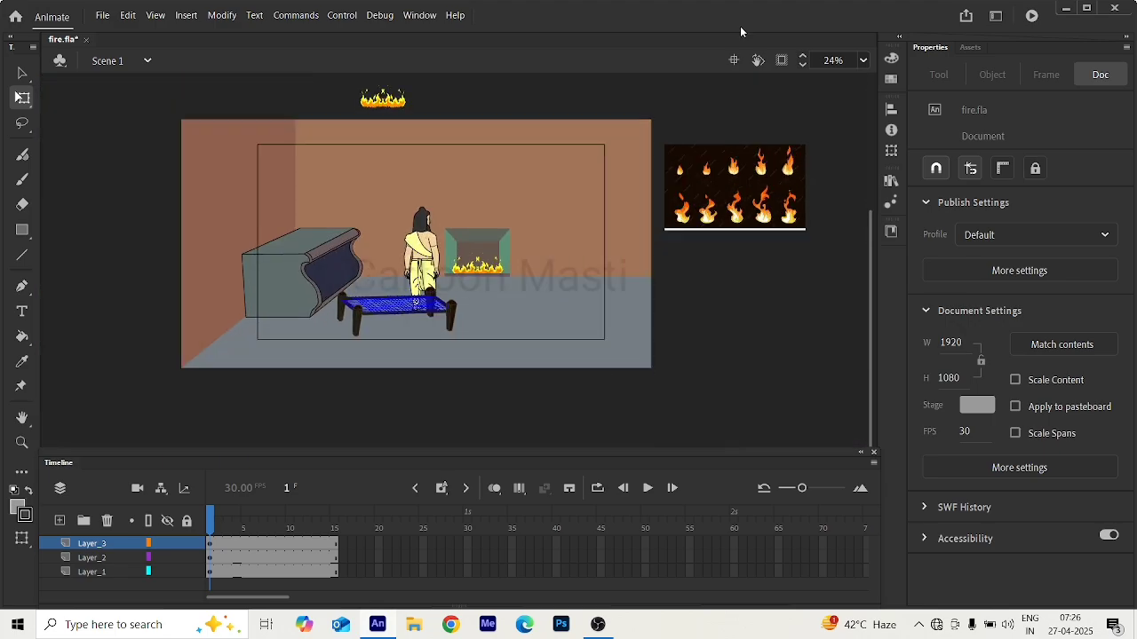
left_click(781, 59)
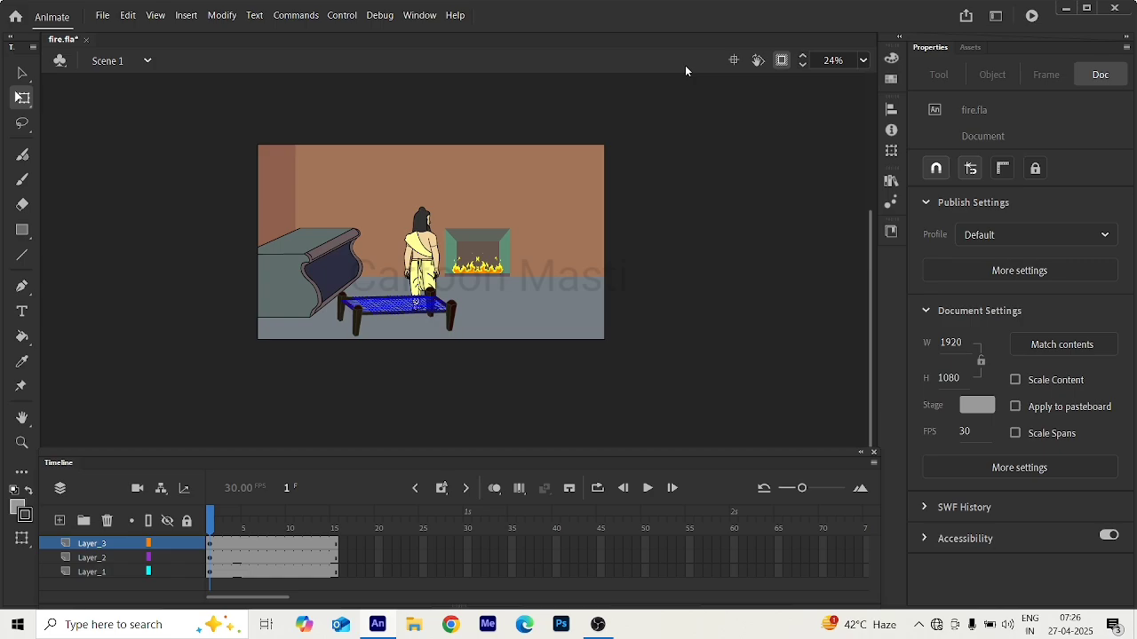
left_click(648, 488)
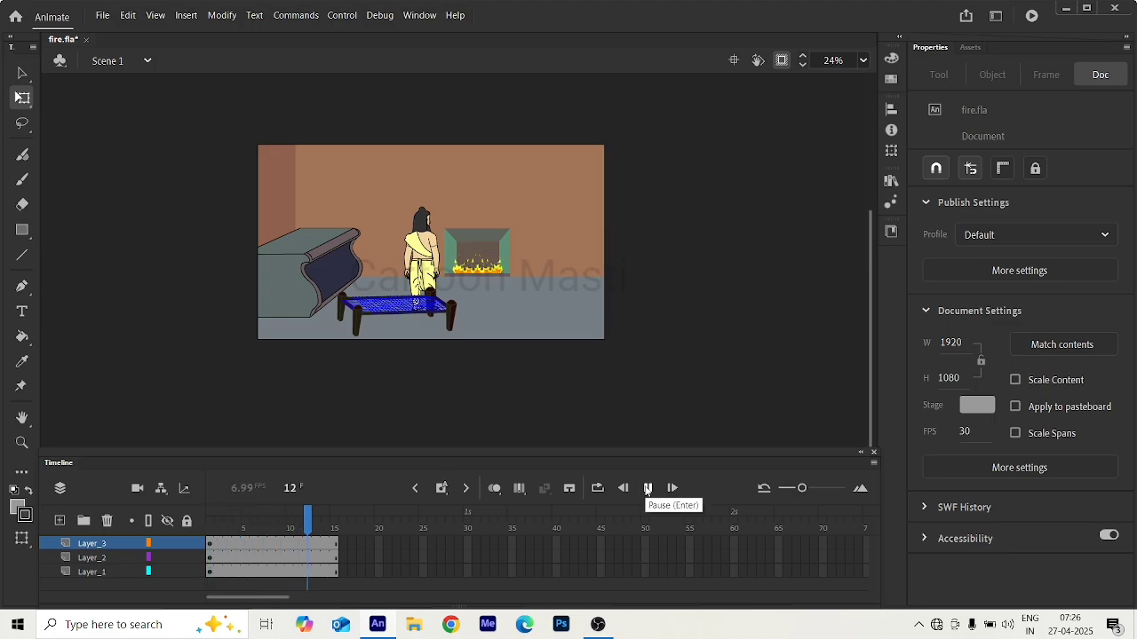
left_click(648, 488)
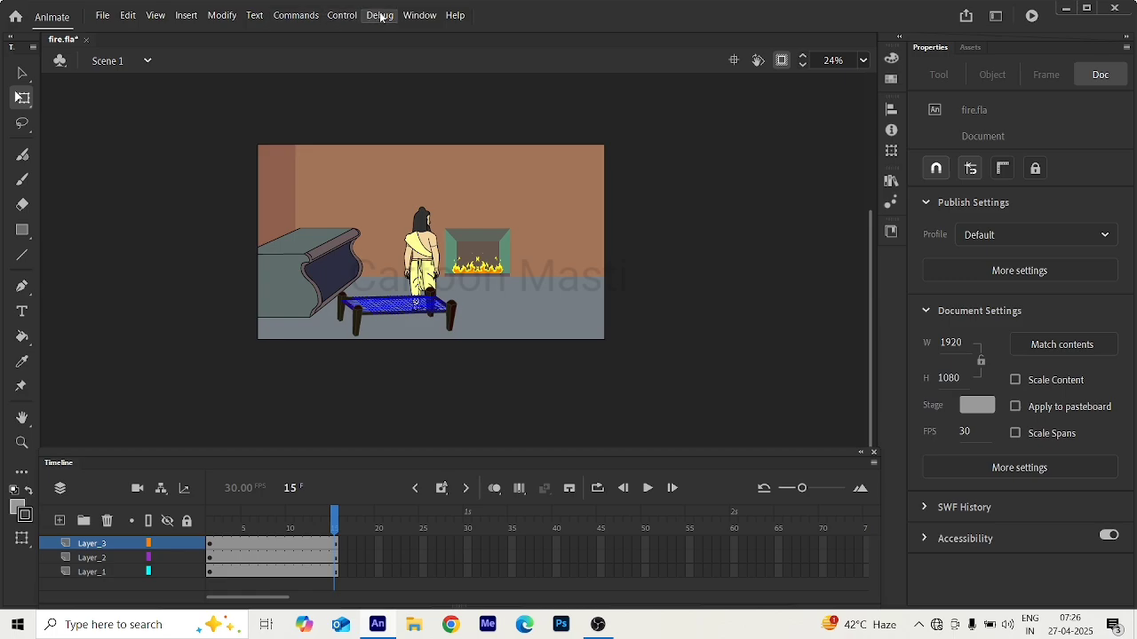
Turn on Loop Playback, replay the scene, and return to frame 1 for a closer look at the fireplace.
left_click(340, 16)
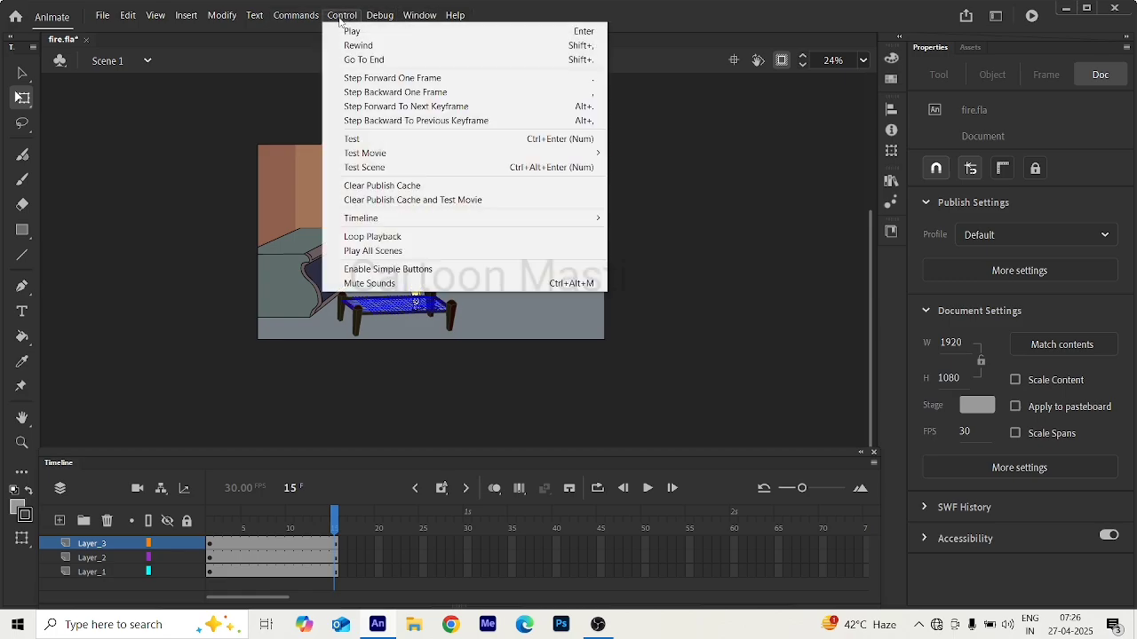
left_click(364, 238)
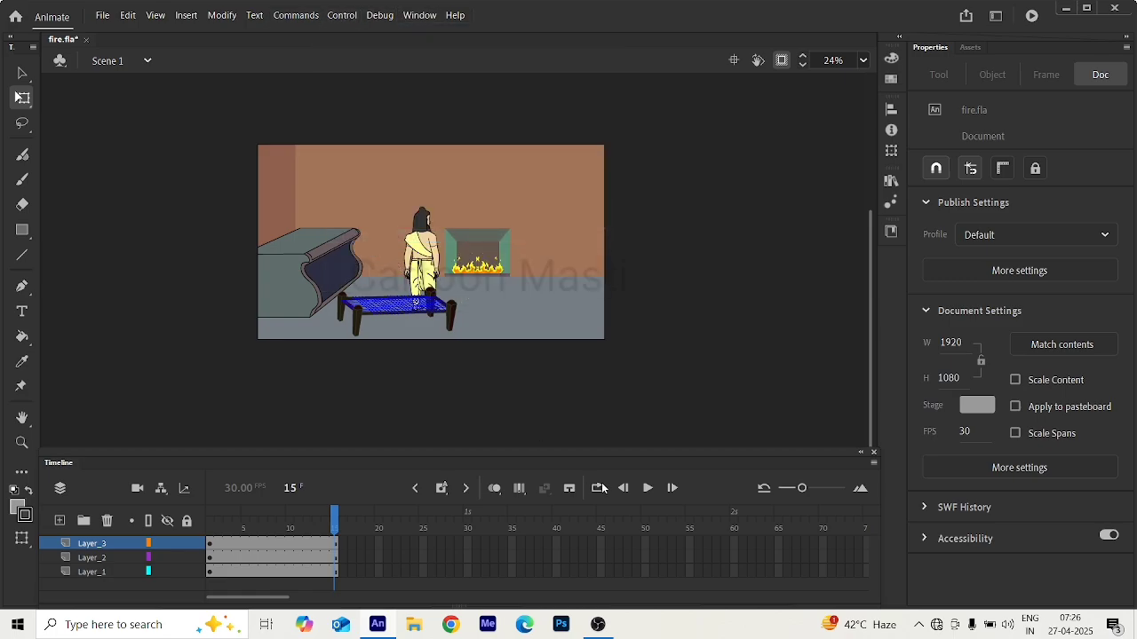
left_click(648, 488)
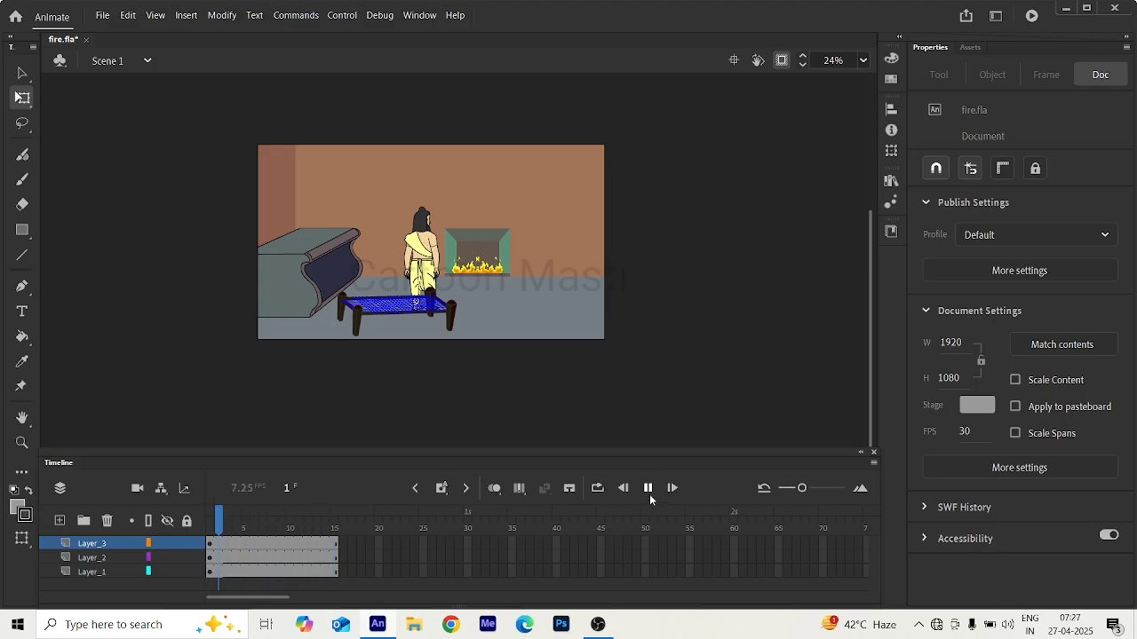
left_click(648, 488)
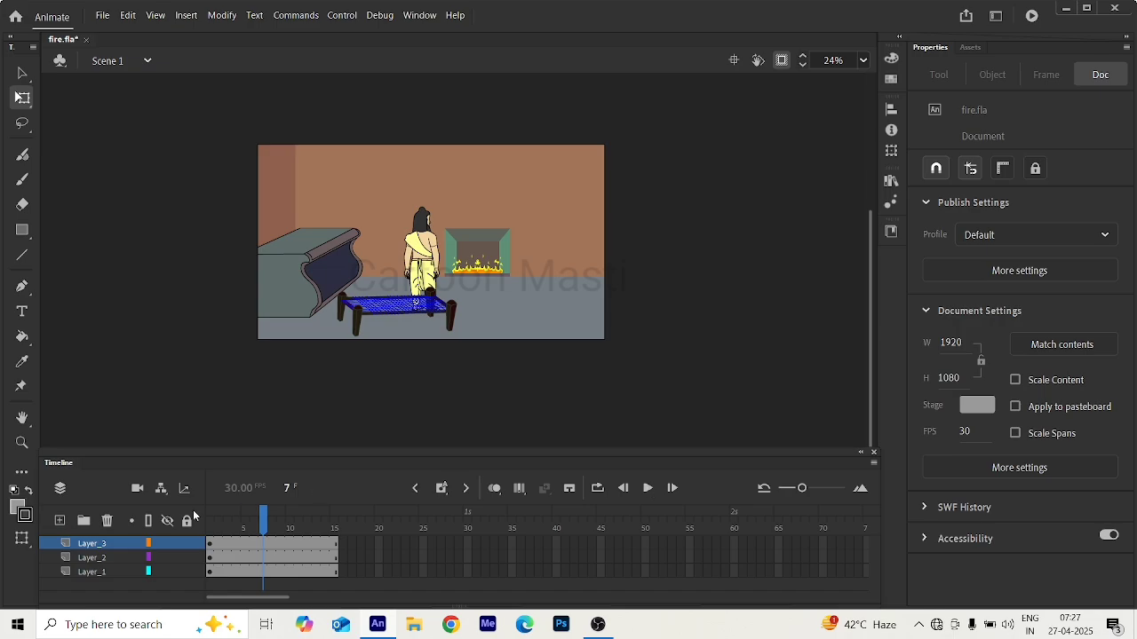
left_click_drag(263, 524, 186, 524)
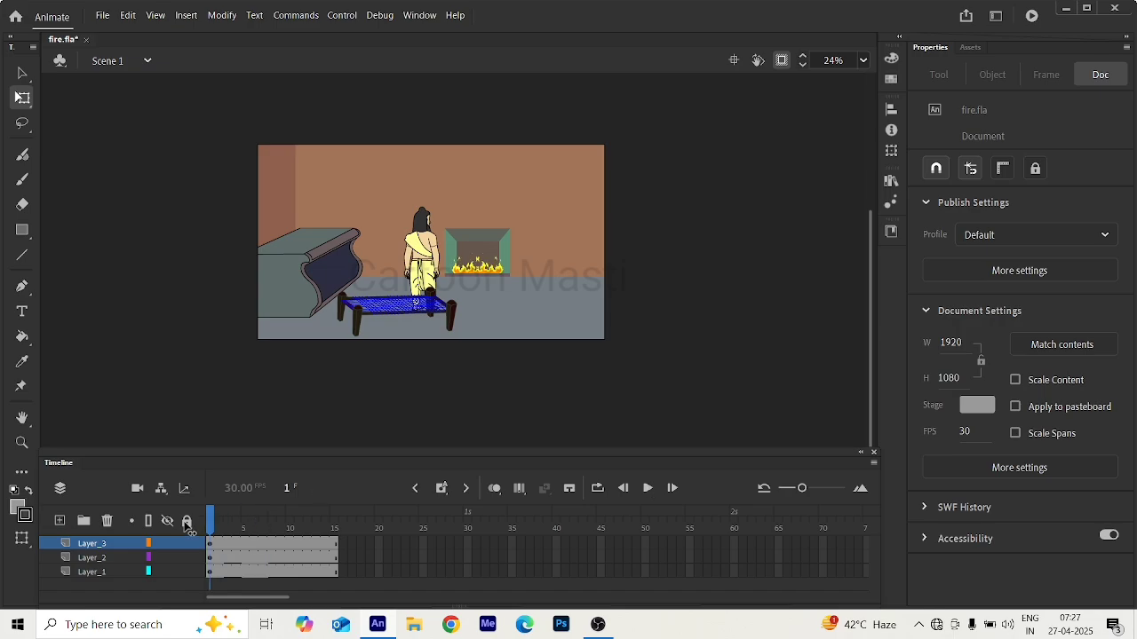
scroll(468, 237, "up", 2)
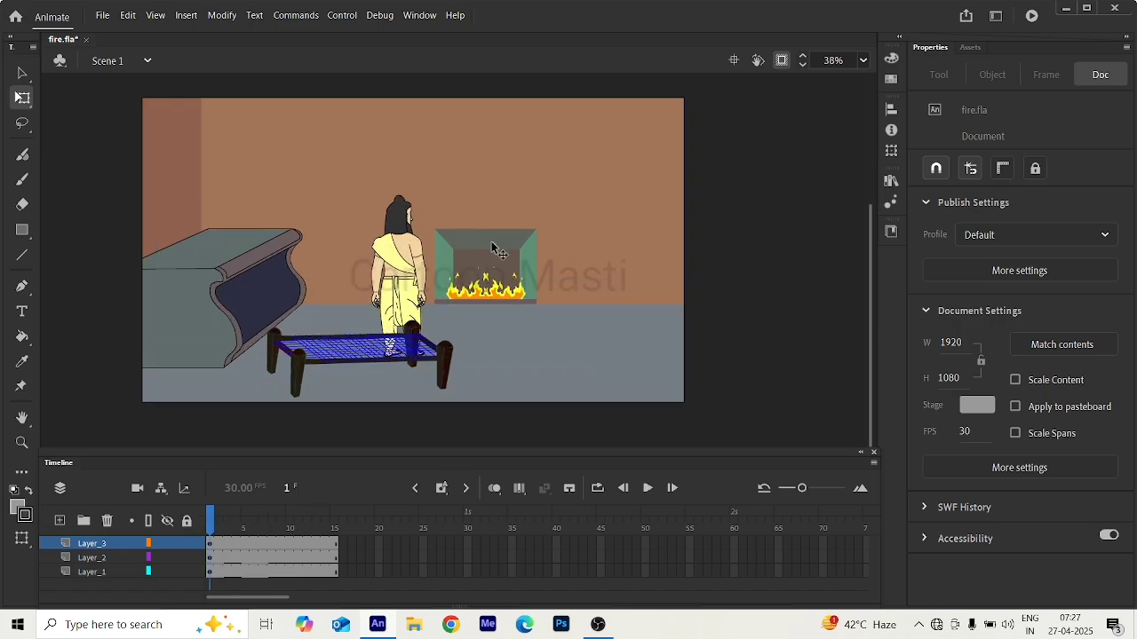
scroll(494, 249, "up", 1)
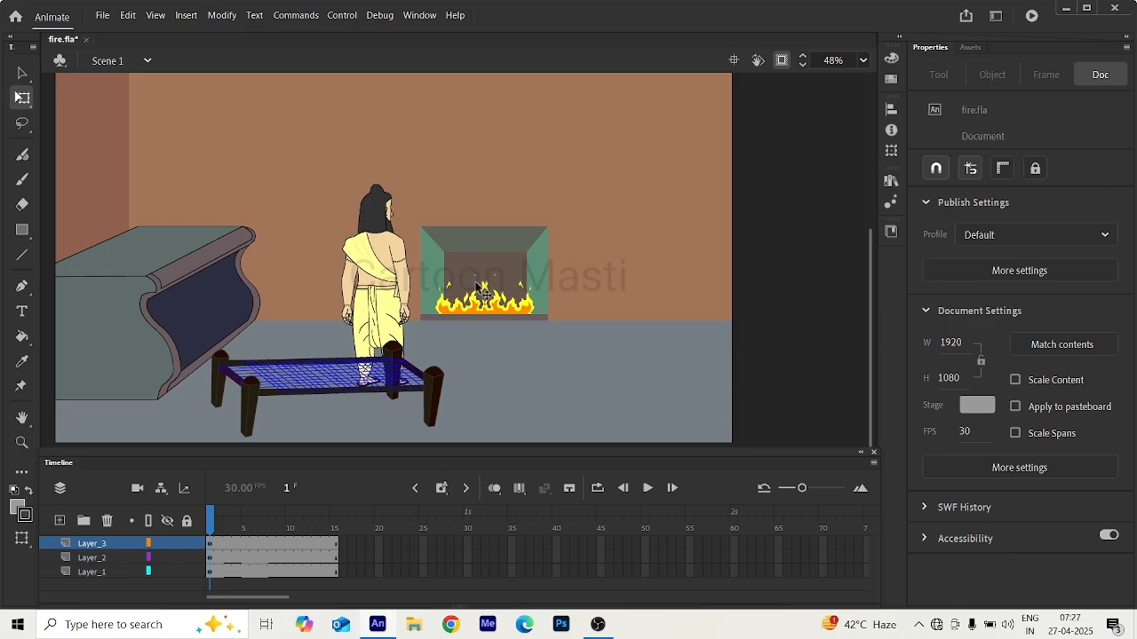